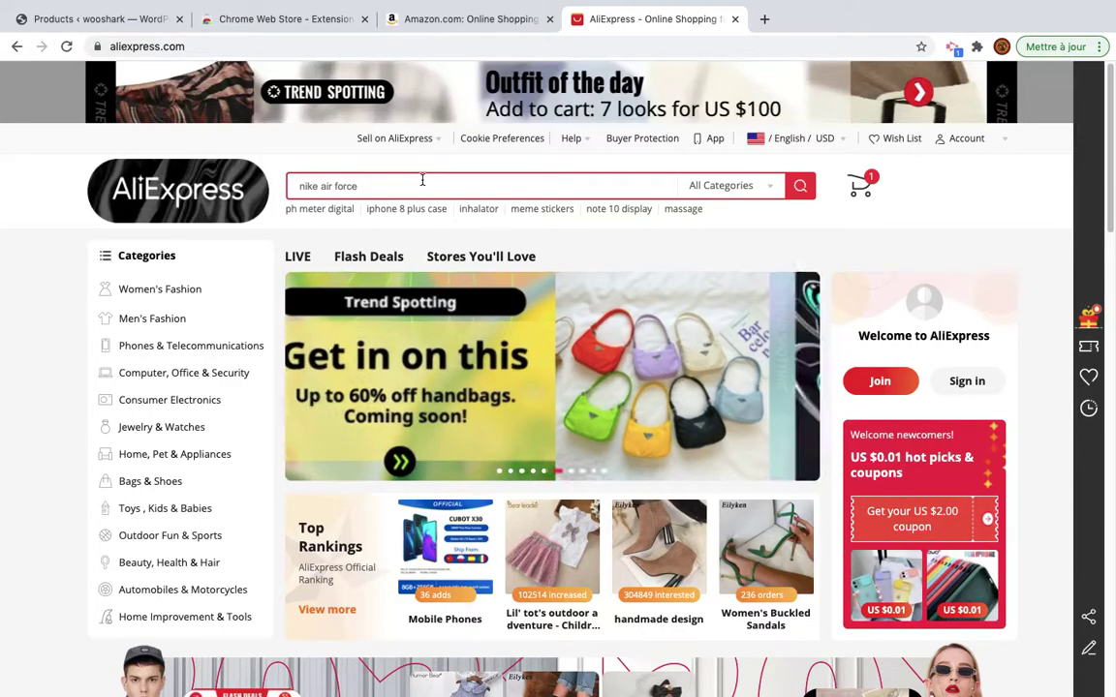
Search the Chrome Web Store for 'aliexpress amazon reviews'.
left_click(464, 21)
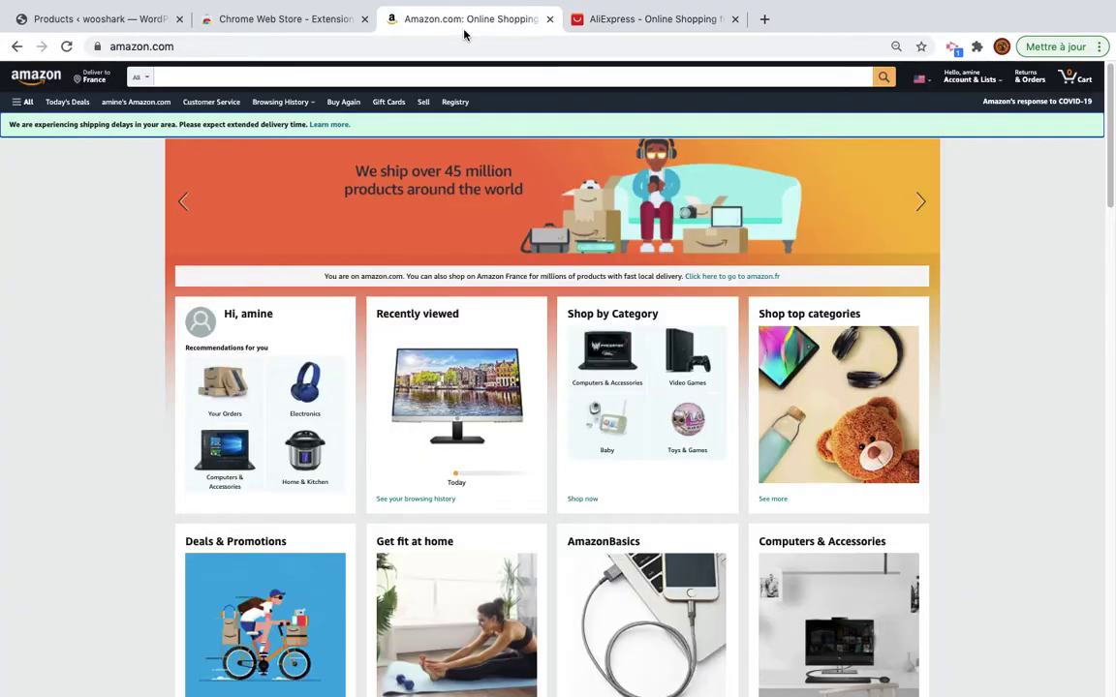
left_click(632, 21)
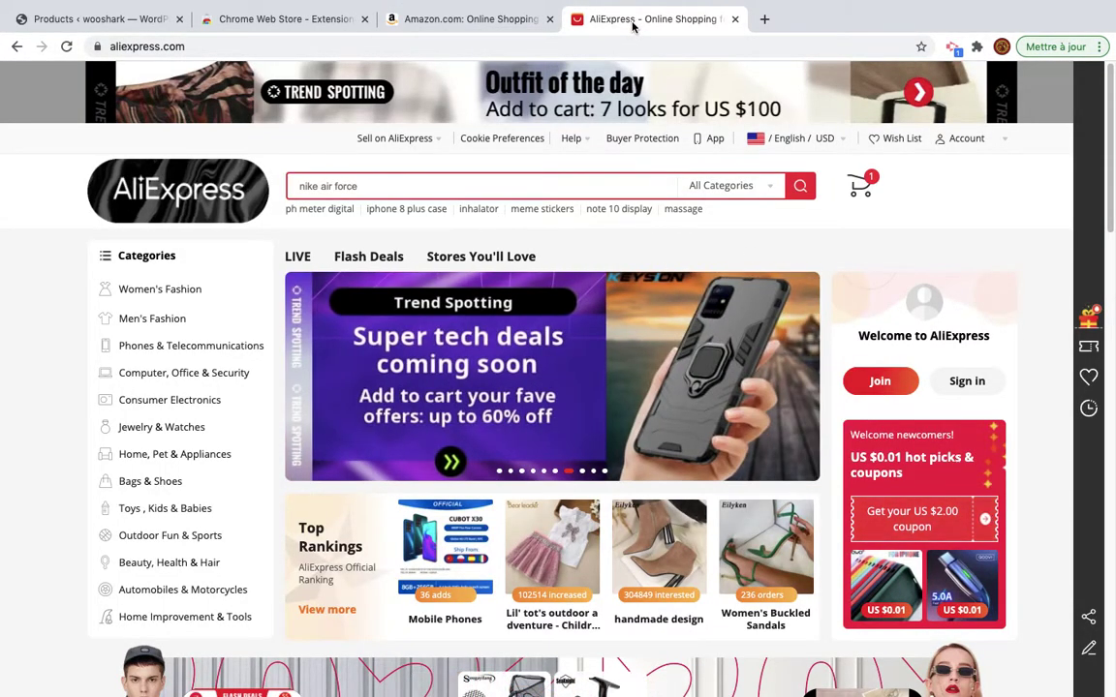
left_click(287, 26)
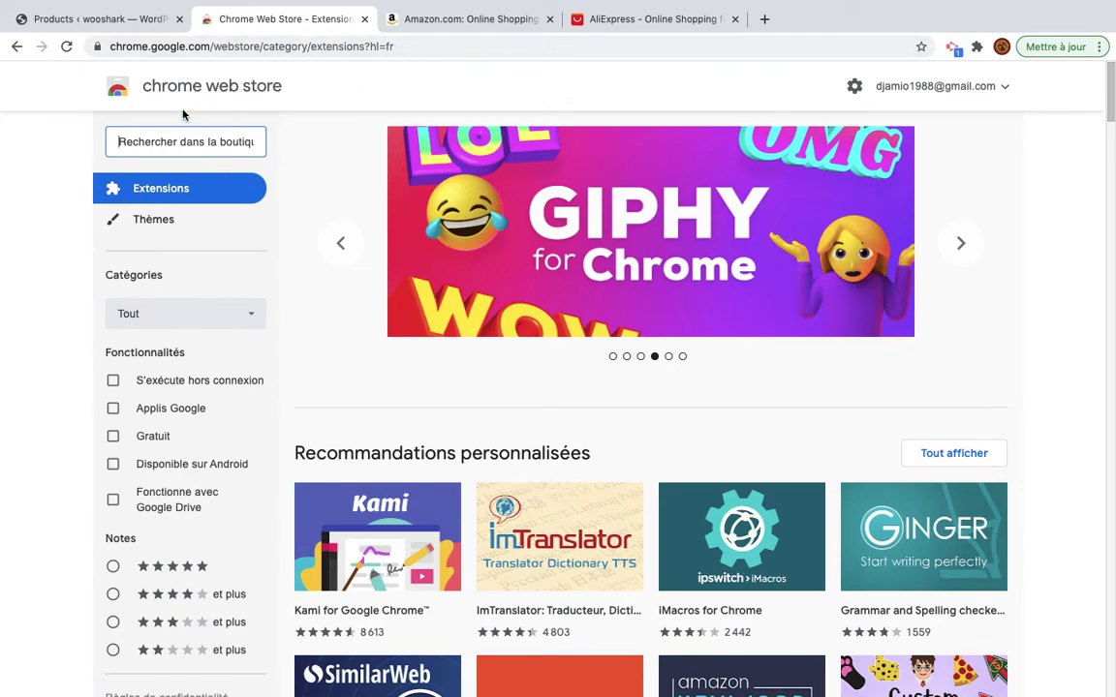
type("a")
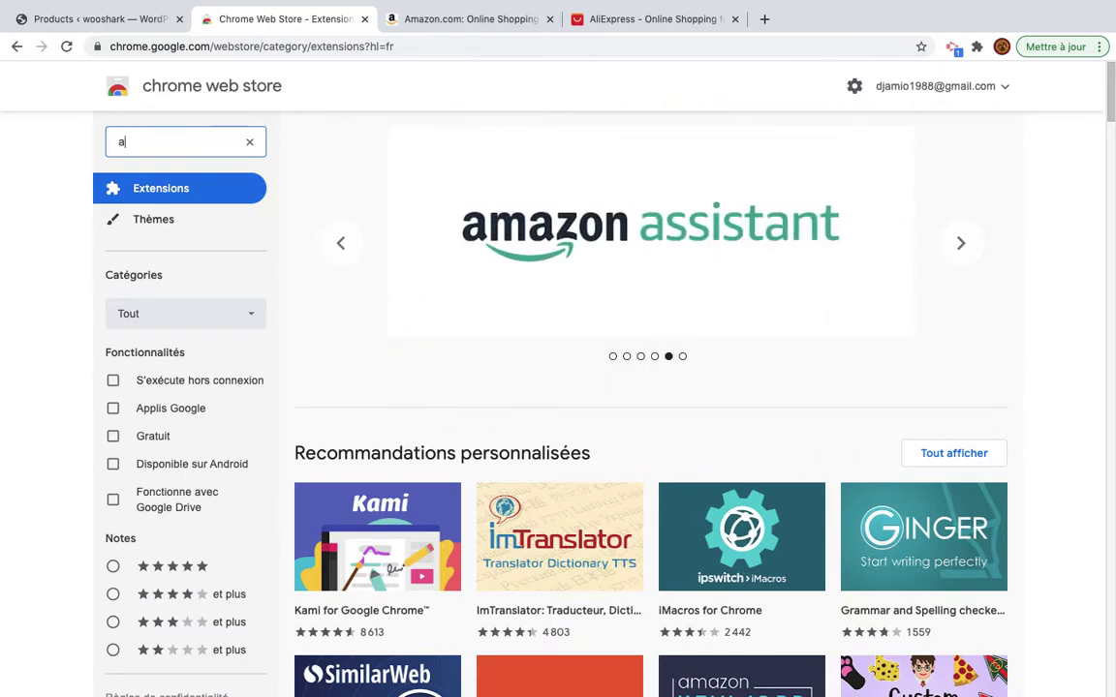
type("ma")
key("ctrl+a")
type("aliexp")
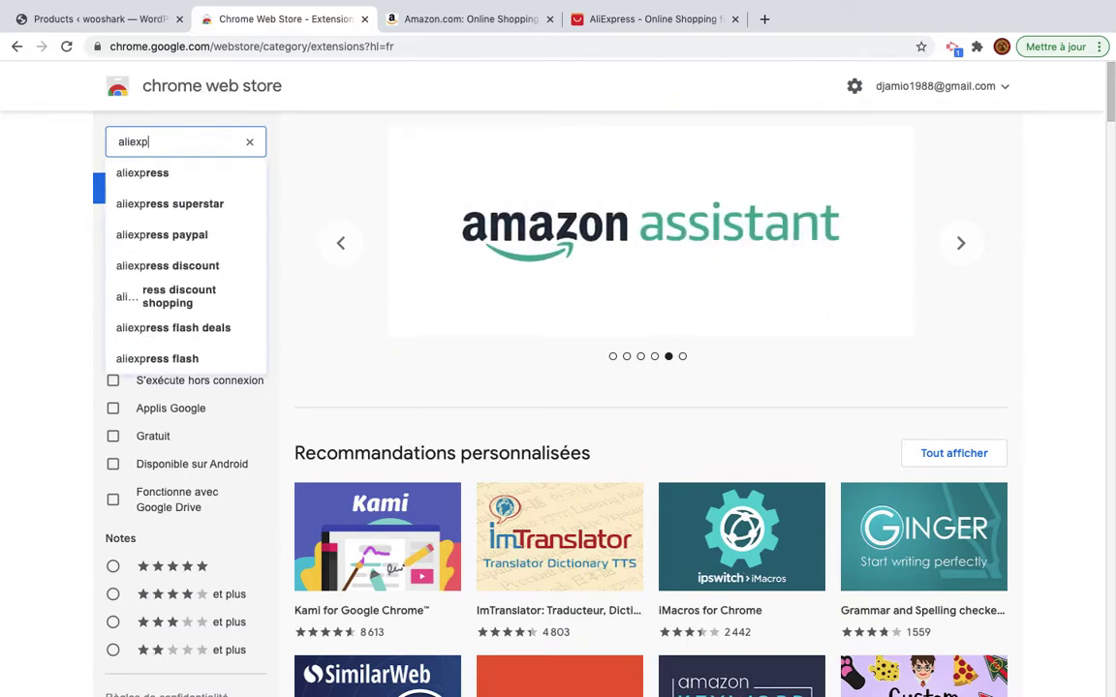
type("ress amazonr e")
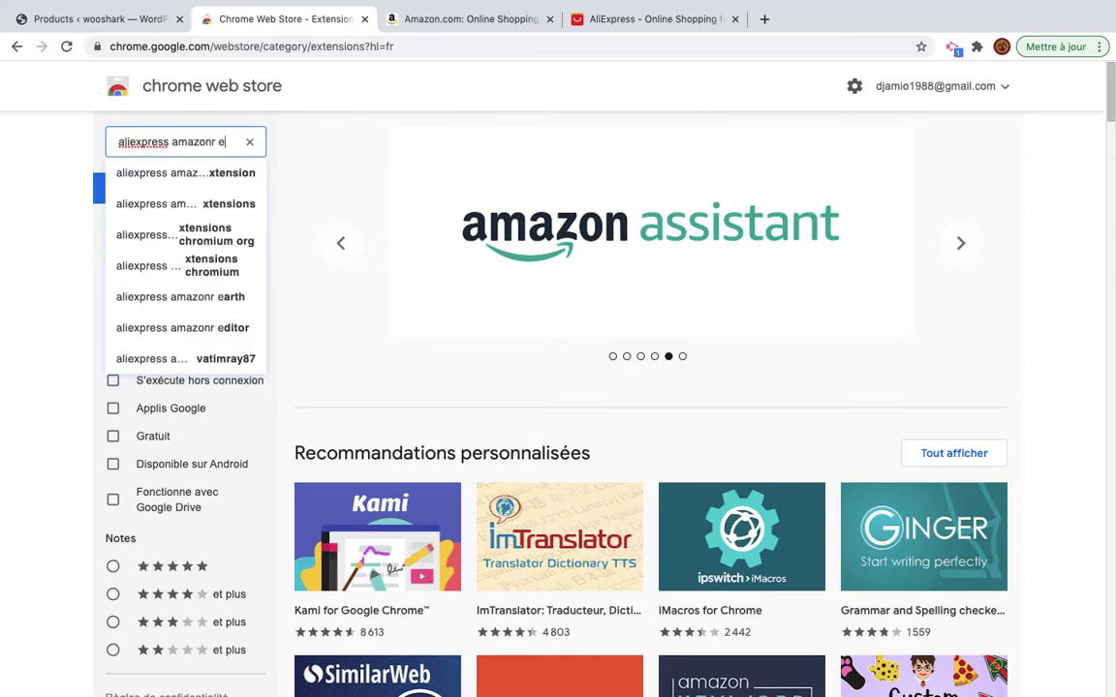
key("BackSpace")
key("BackSpace")
key("BackSpace")
type("re")
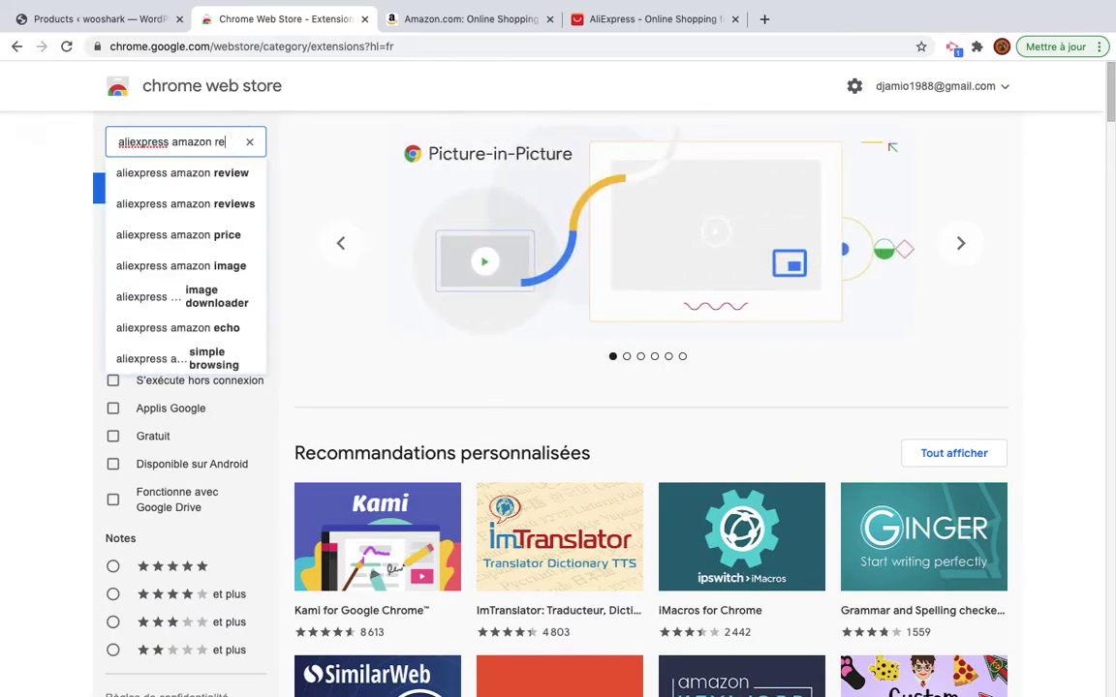
type("views")
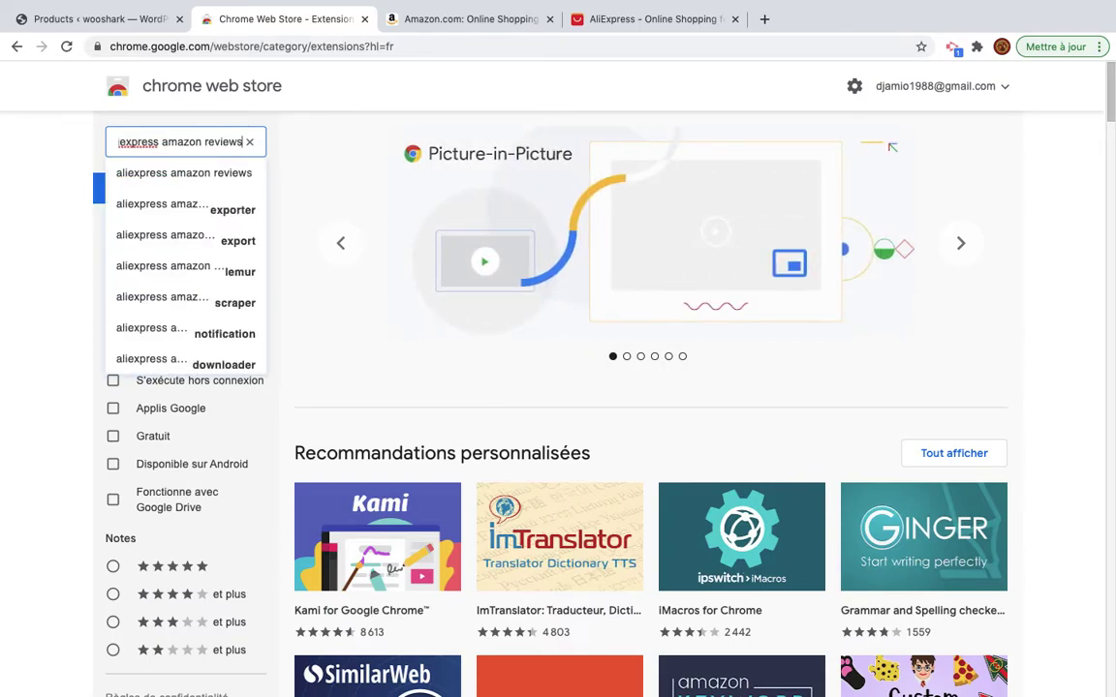
key("Return")
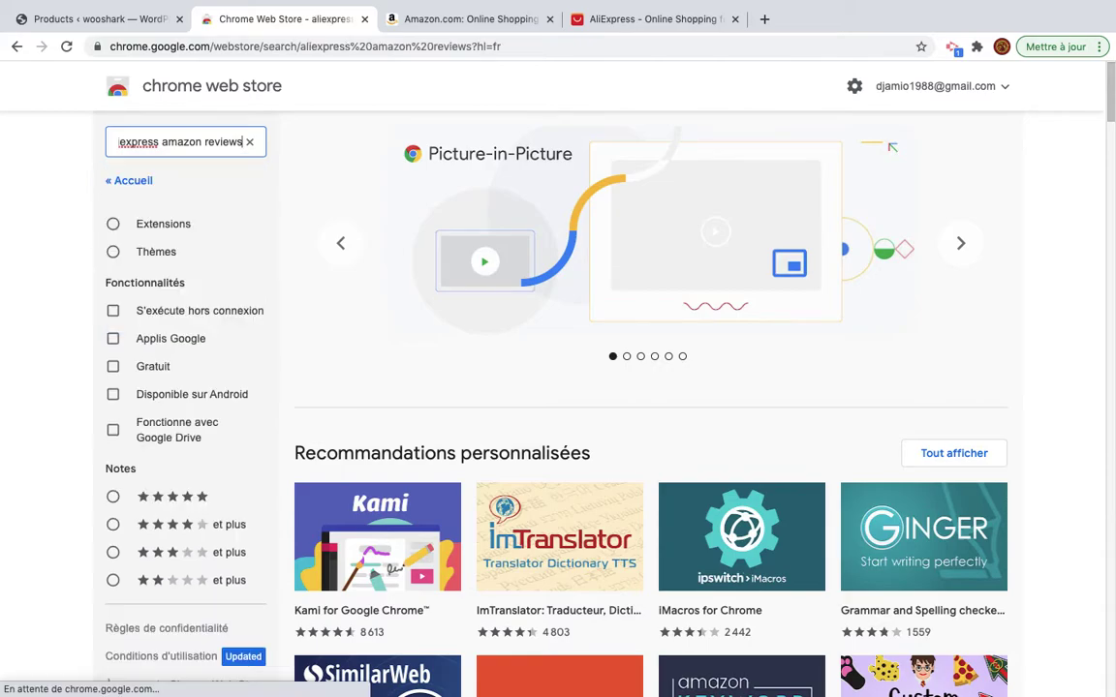
Filter the results to Extensions and open the Amazon and Aliexpress reviews for Woocommerce listing.
left_click(150, 224)
scroll(329, 367, "down", 4)
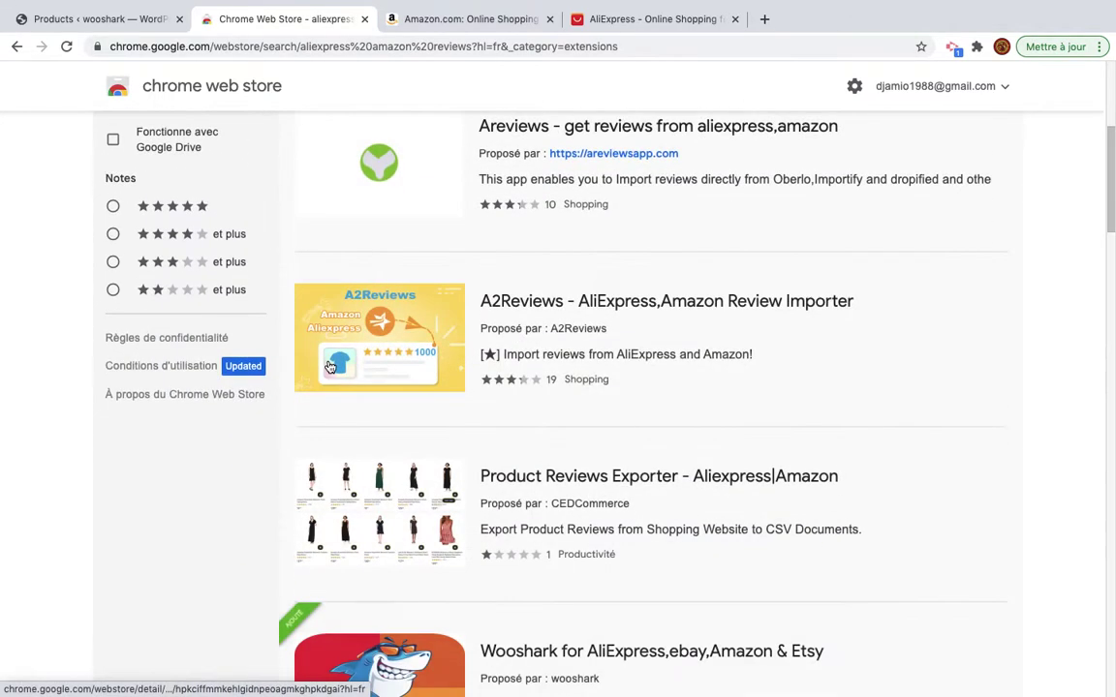
scroll(329, 367, "down", 5)
scroll(330, 367, "down", 4)
scroll(330, 368, "down", 4)
scroll(329, 367, "down", 3)
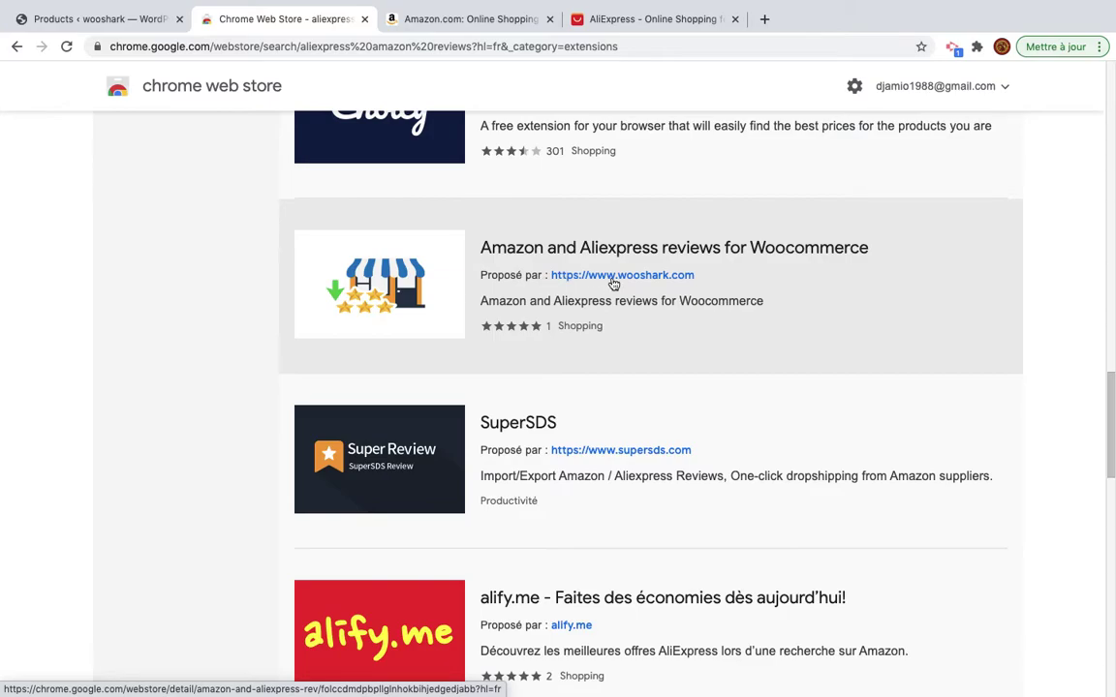
left_click(428, 294)
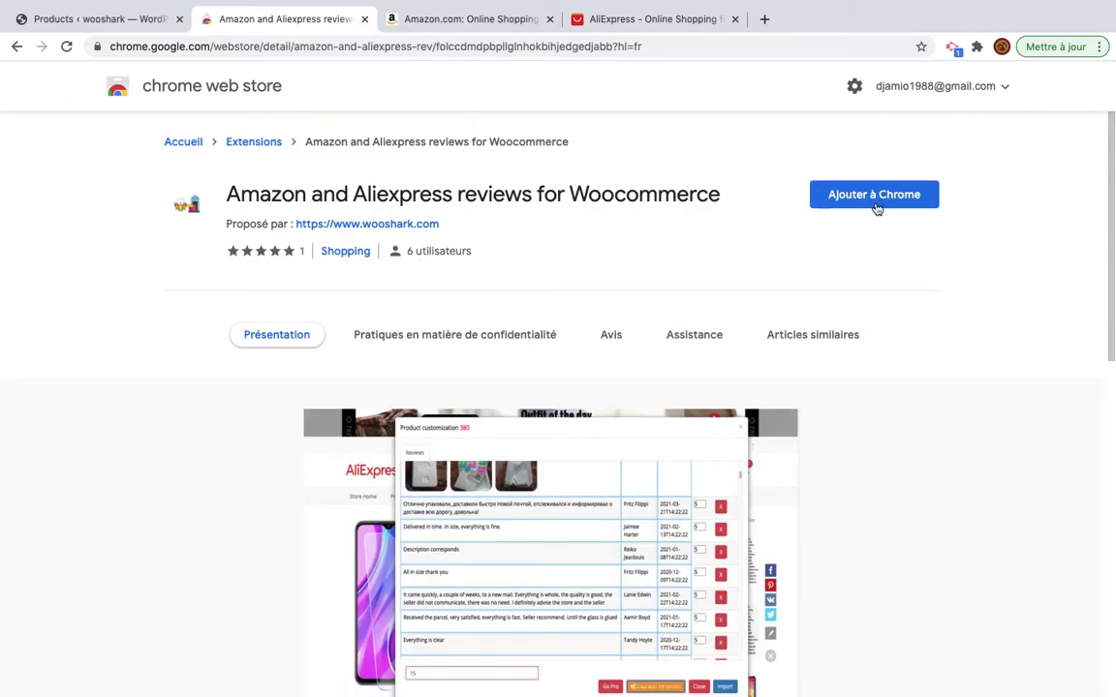
Add the reviews extension to Chrome and scroll through its WordPress connection form.
left_click(891, 197)
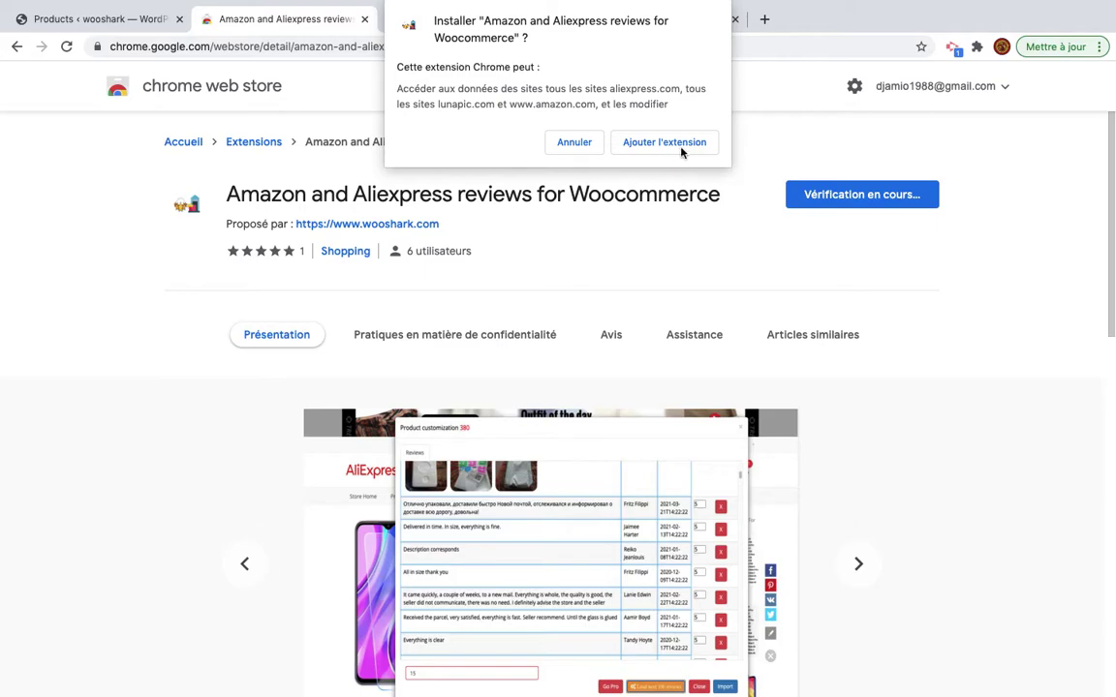
left_click(681, 147)
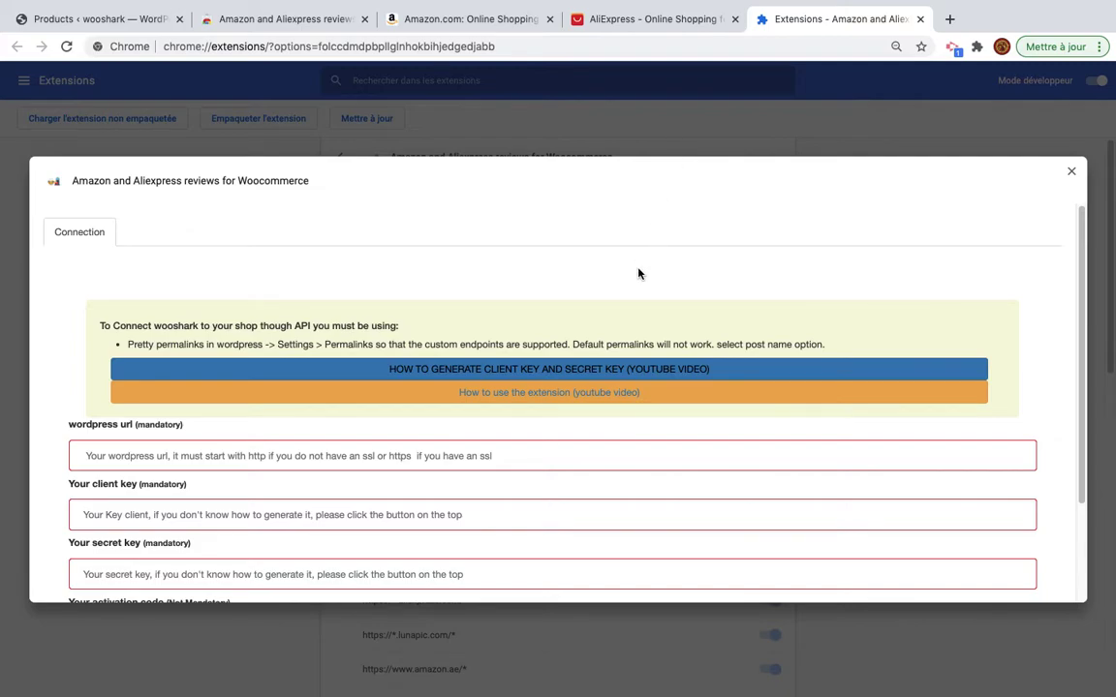
scroll(638, 274, "down", 2)
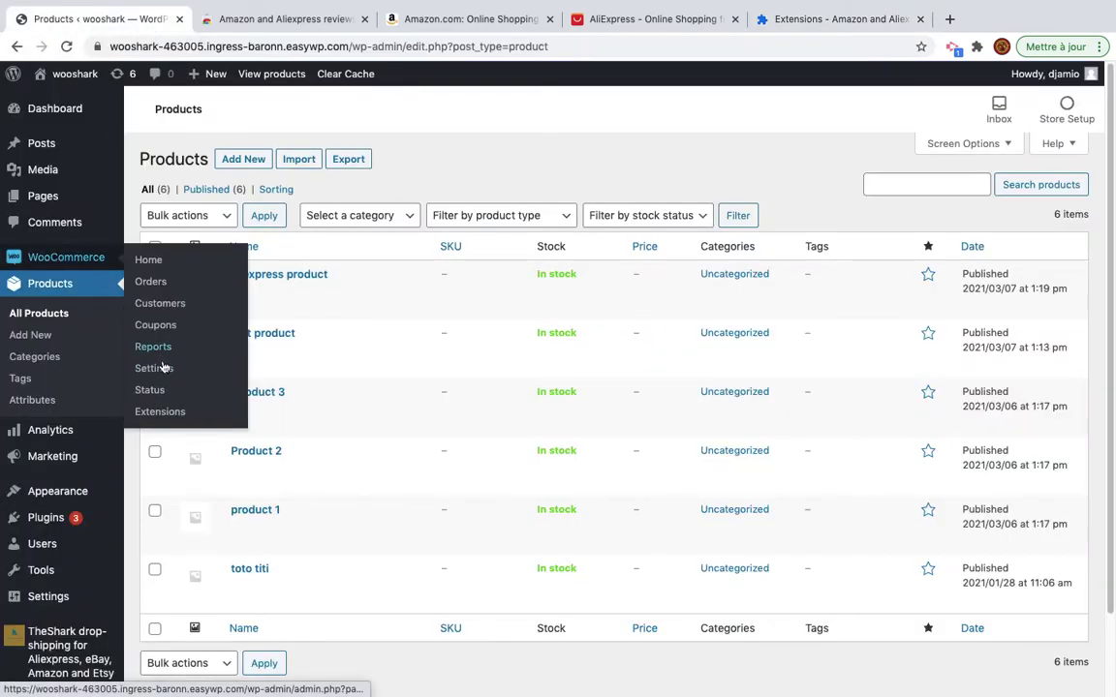
Generate a WooCommerce REST API key described 'test' with Read/Write permission.
left_click(155, 369)
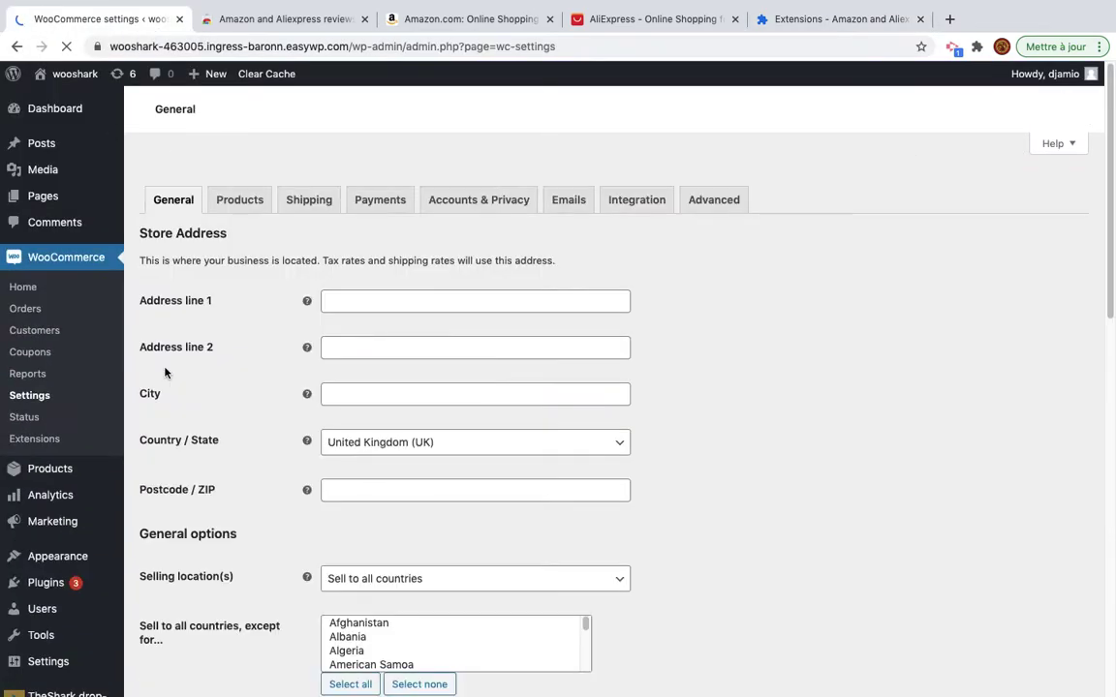
left_click(721, 201)
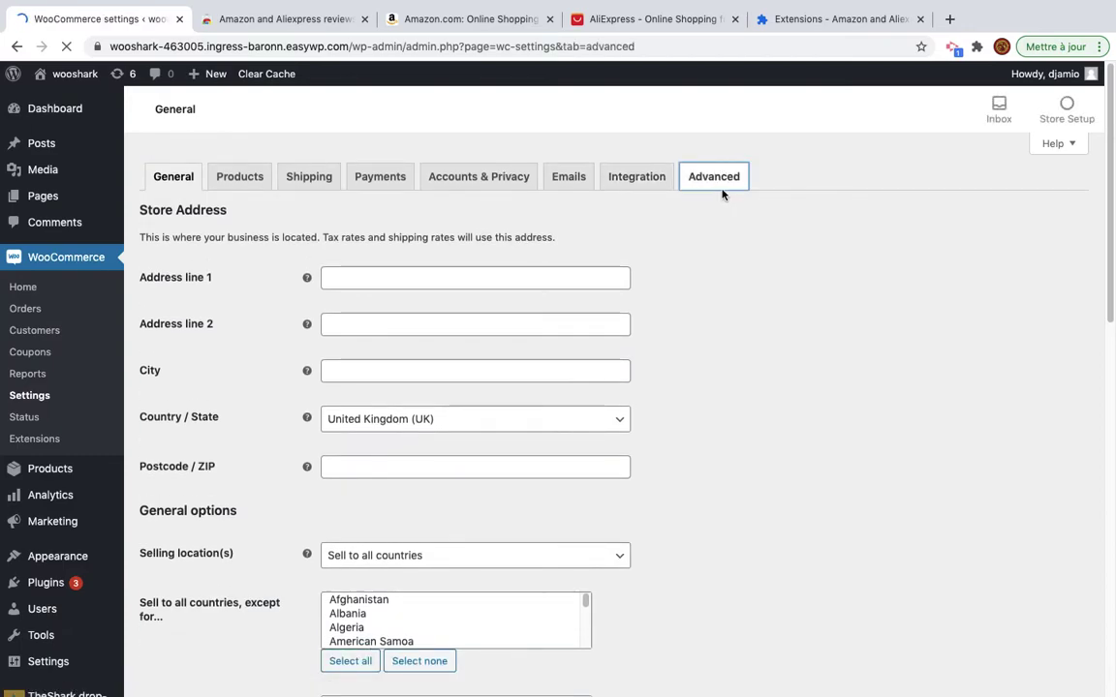
left_click(226, 205)
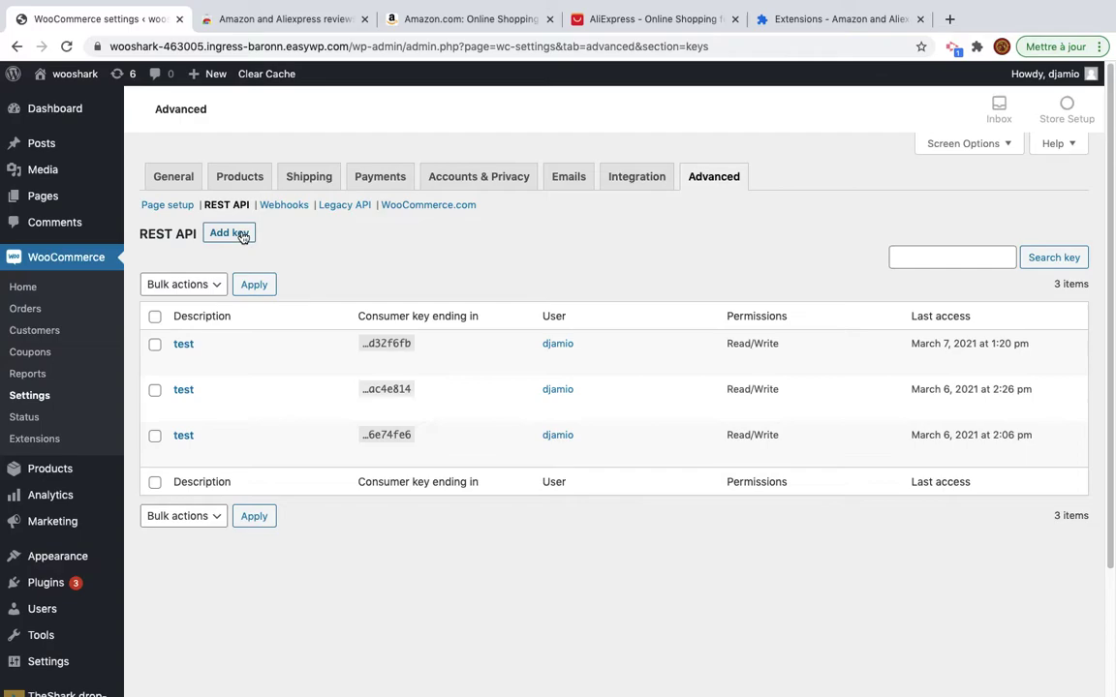
left_click(241, 236)
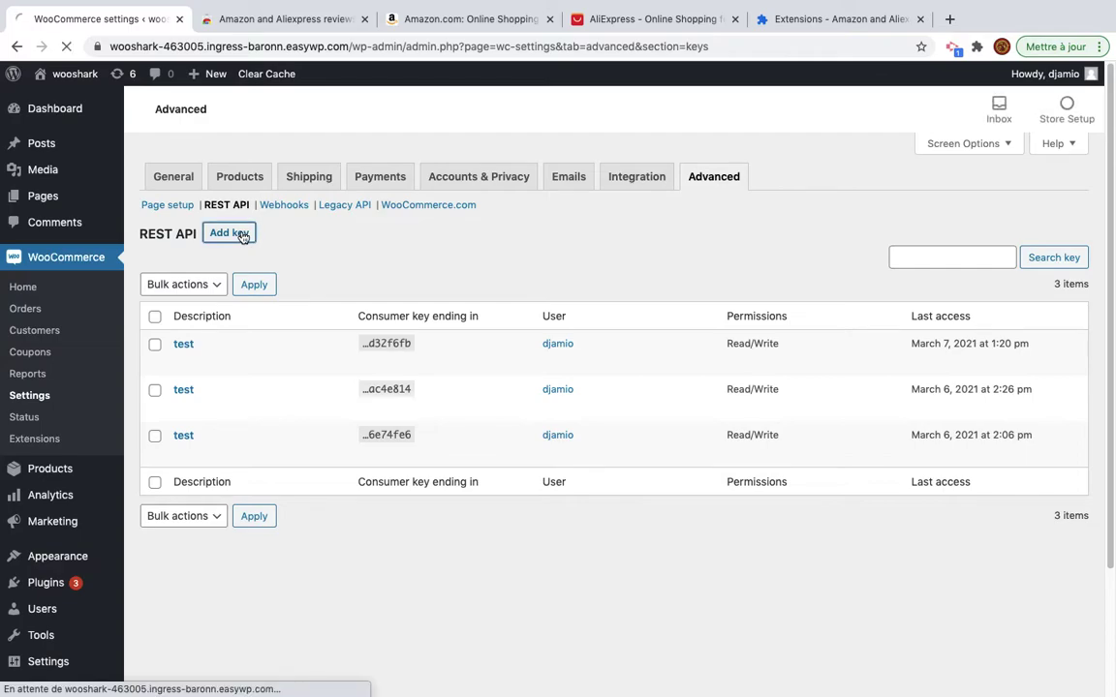
left_click(361, 276)
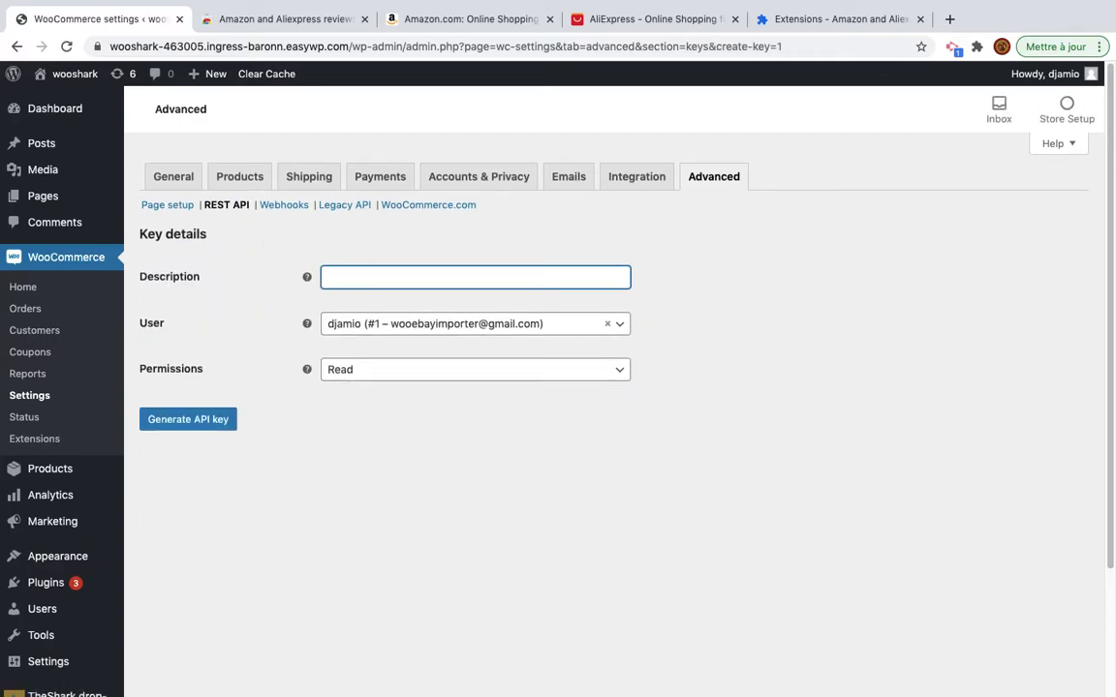
type("test")
left_click(409, 369)
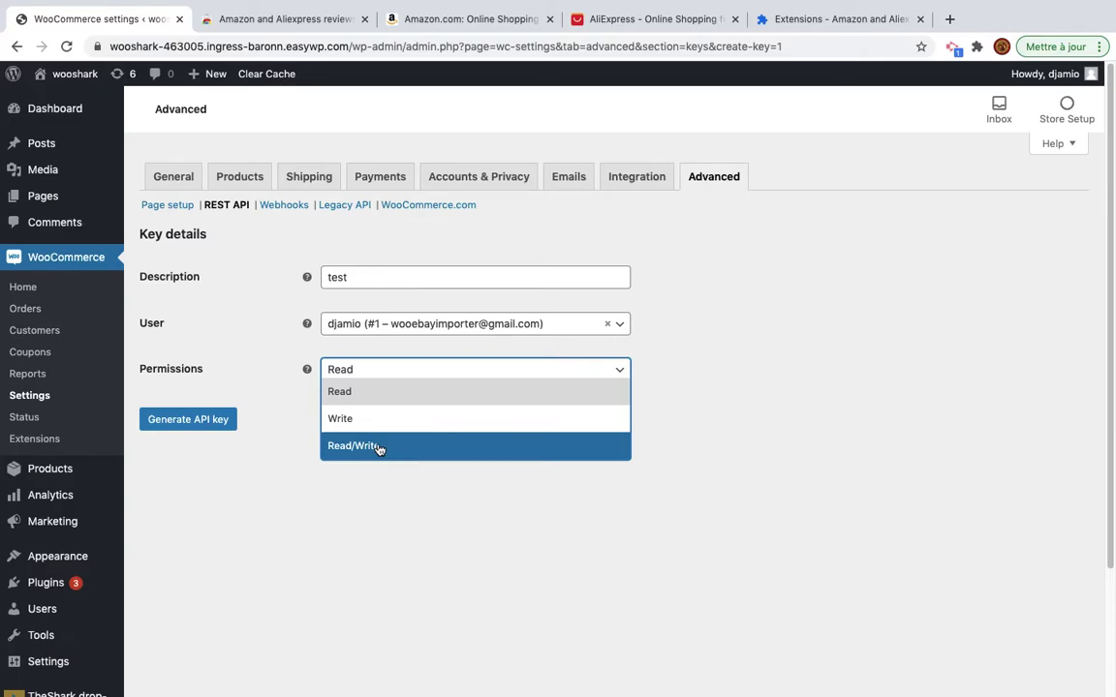
left_click(380, 446)
left_click(225, 426)
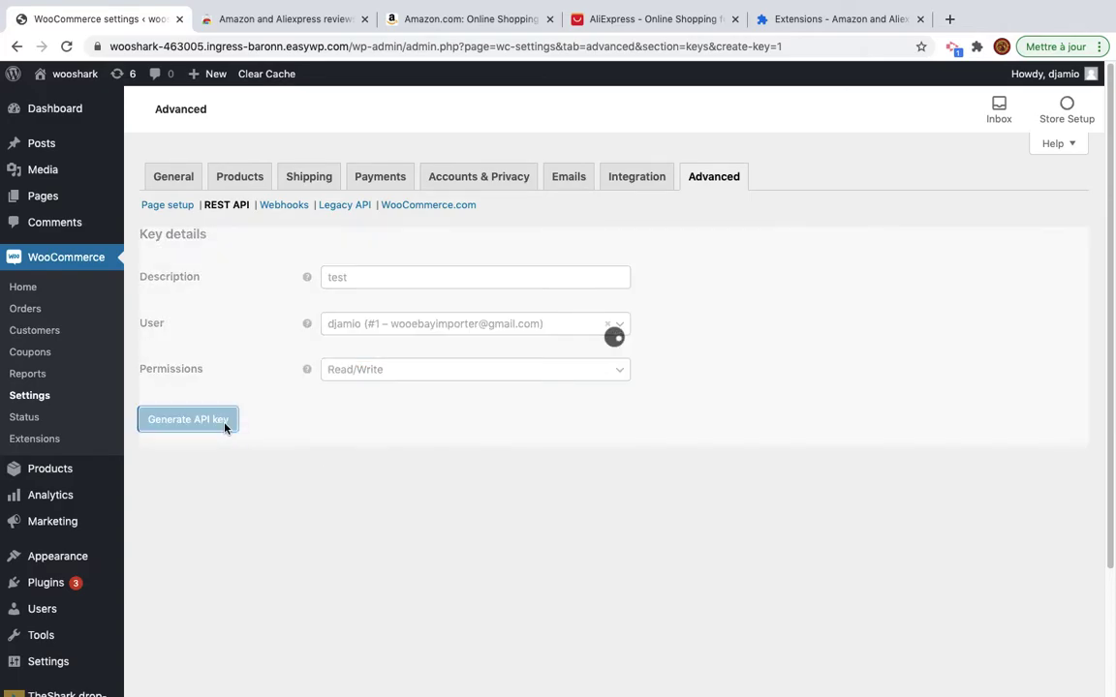
Copy the store's base URL from the address bar for the extension form.
left_click(356, 50)
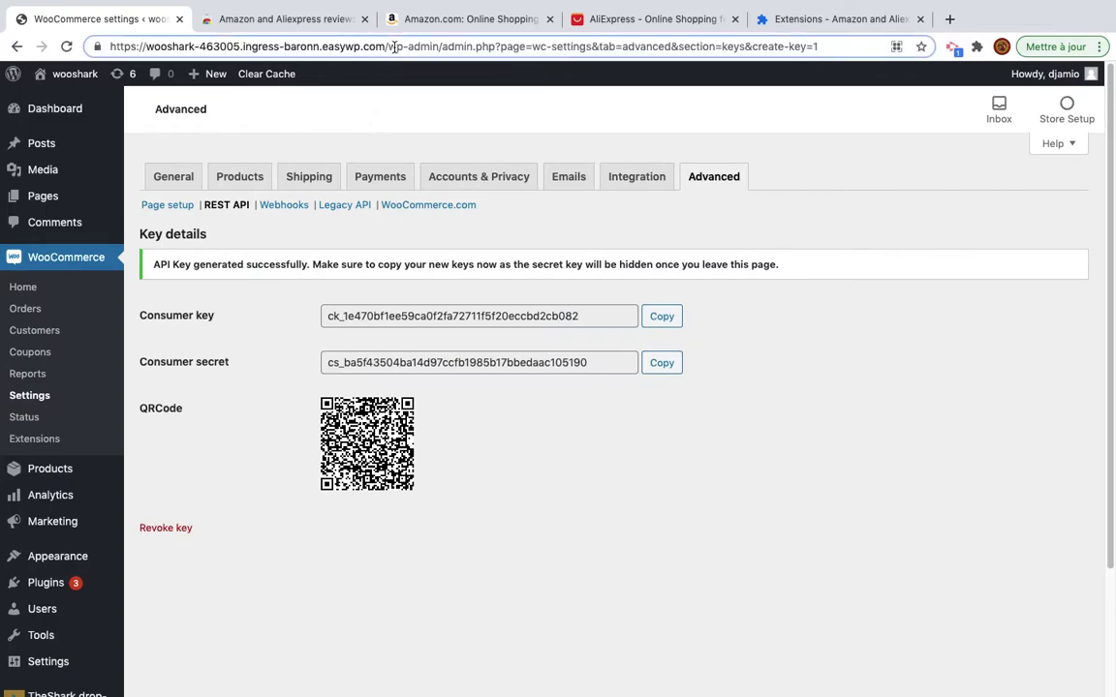
left_click_drag(385, 48, 117, 45)
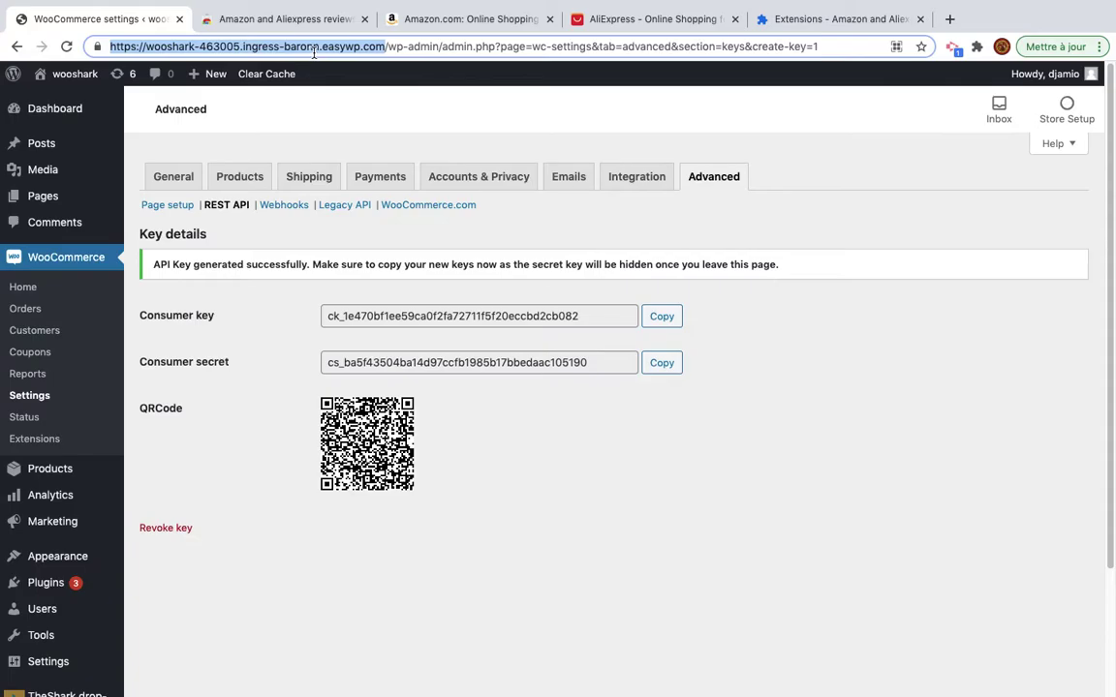
left_click(804, 19)
Fill the extension form with the site URL and the consumer key as client key.
left_click(382, 349)
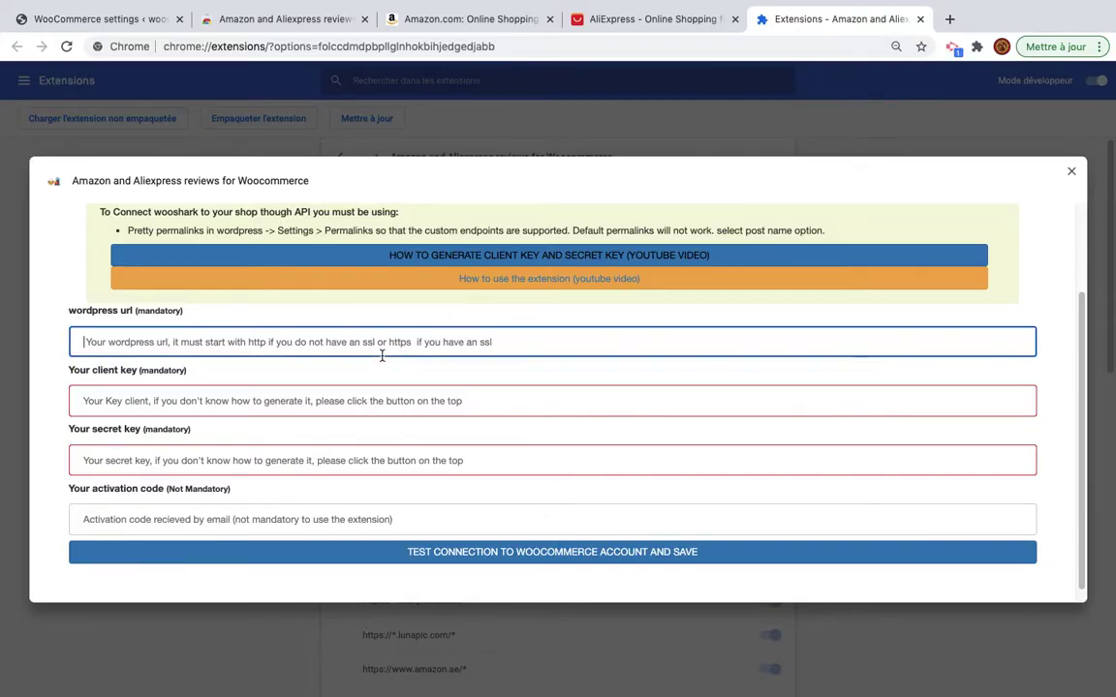
type("https://wooshark-463005.ingress-baronn.easywp.com/")
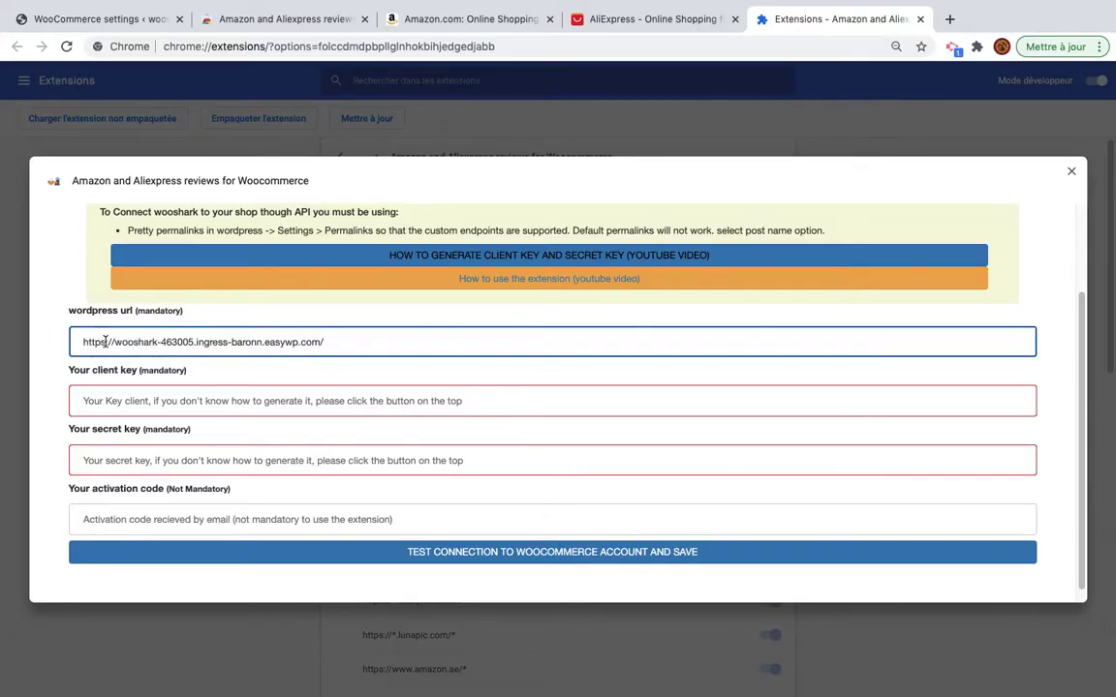
left_click_drag(105, 341, 60, 345)
left_click(100, 19)
left_click(662, 317)
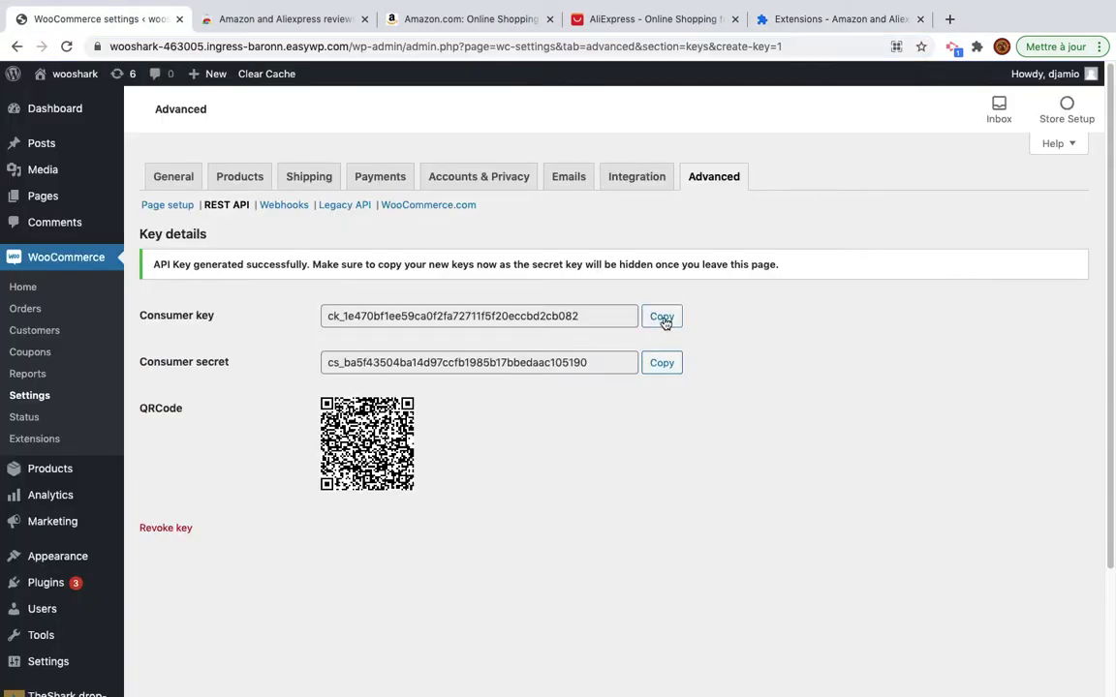
left_click(852, 18)
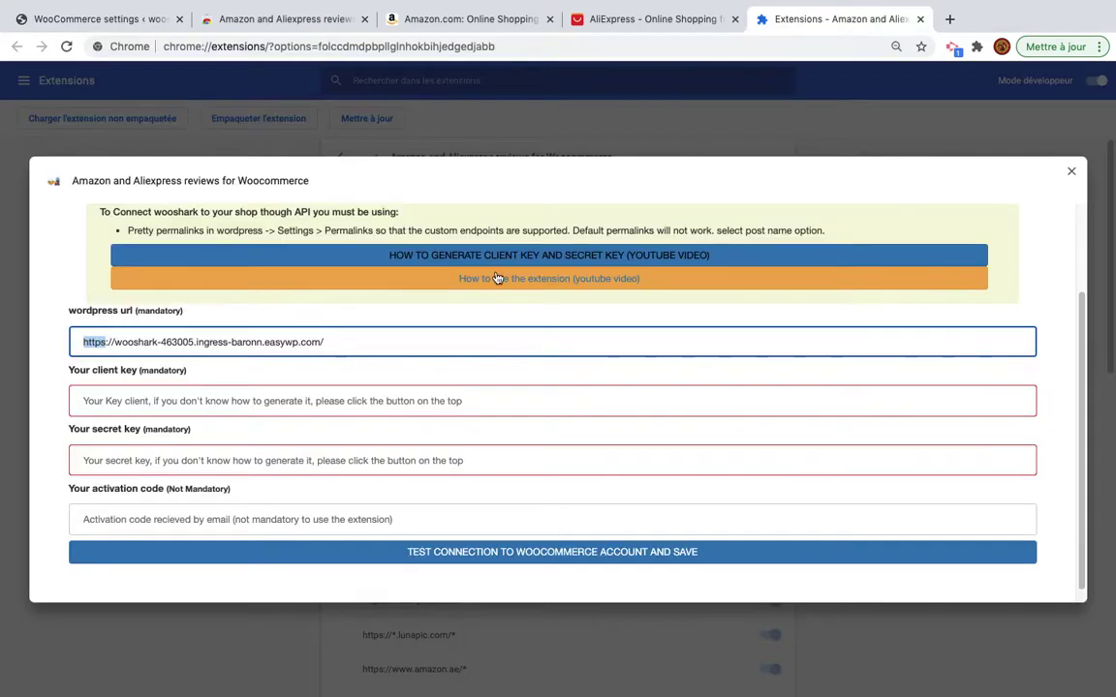
left_click(352, 401)
key("ctrl+v")
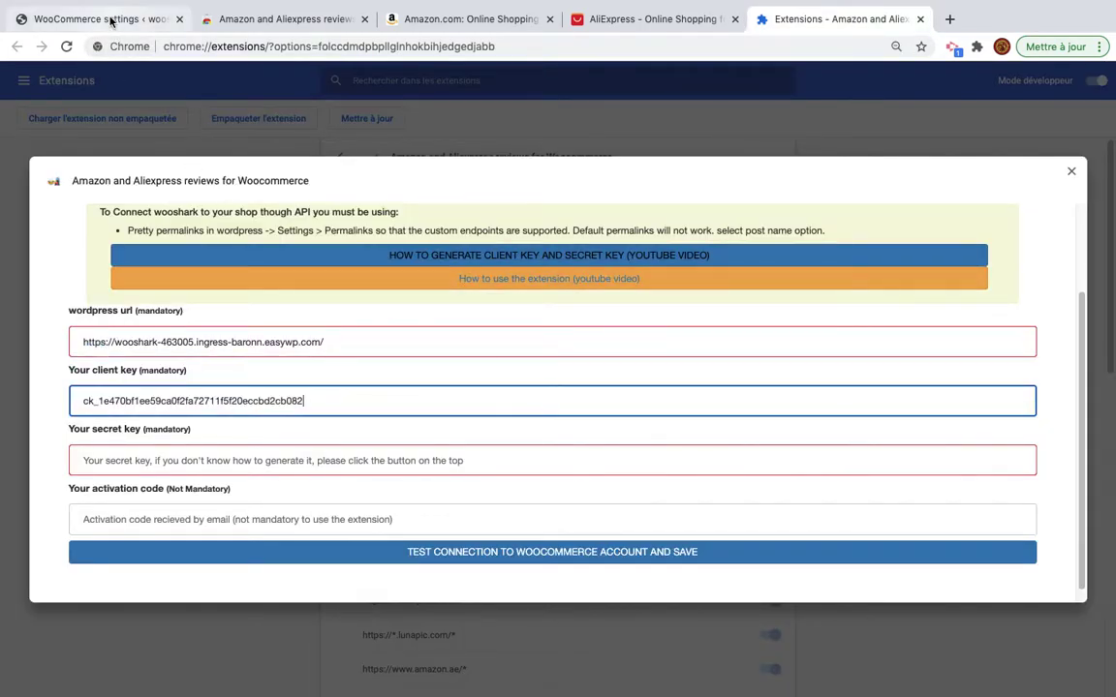
Enter the consumer secret as secret key, then test the connection and save.
left_click(107, 19)
left_click(654, 369)
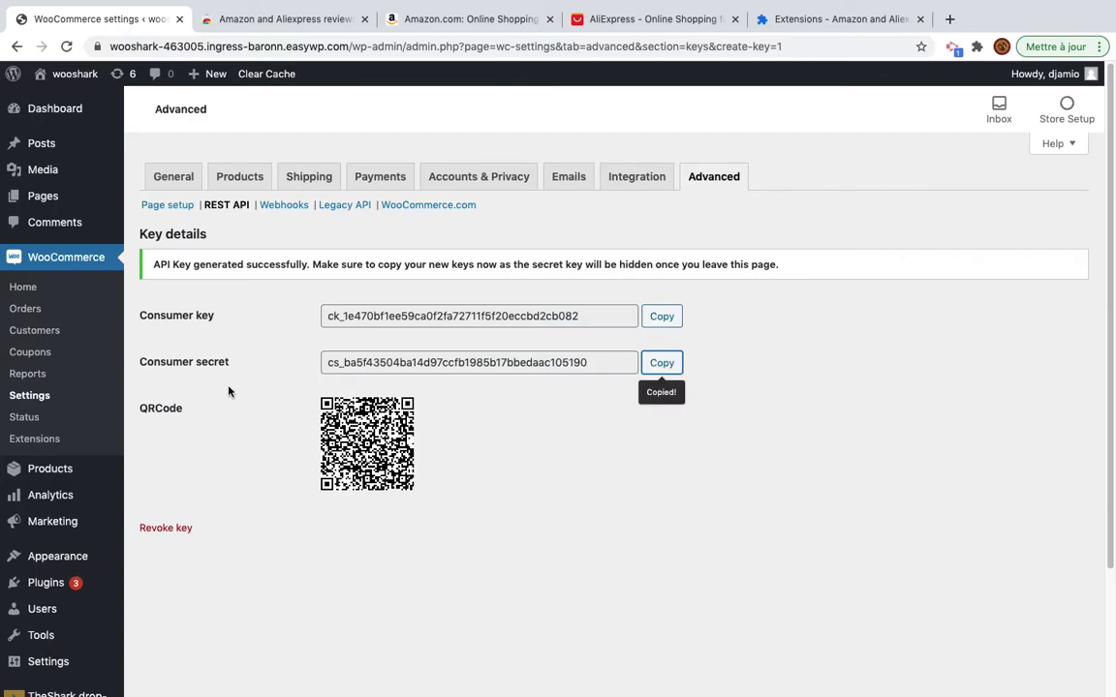
left_click(841, 18)
left_click(504, 461)
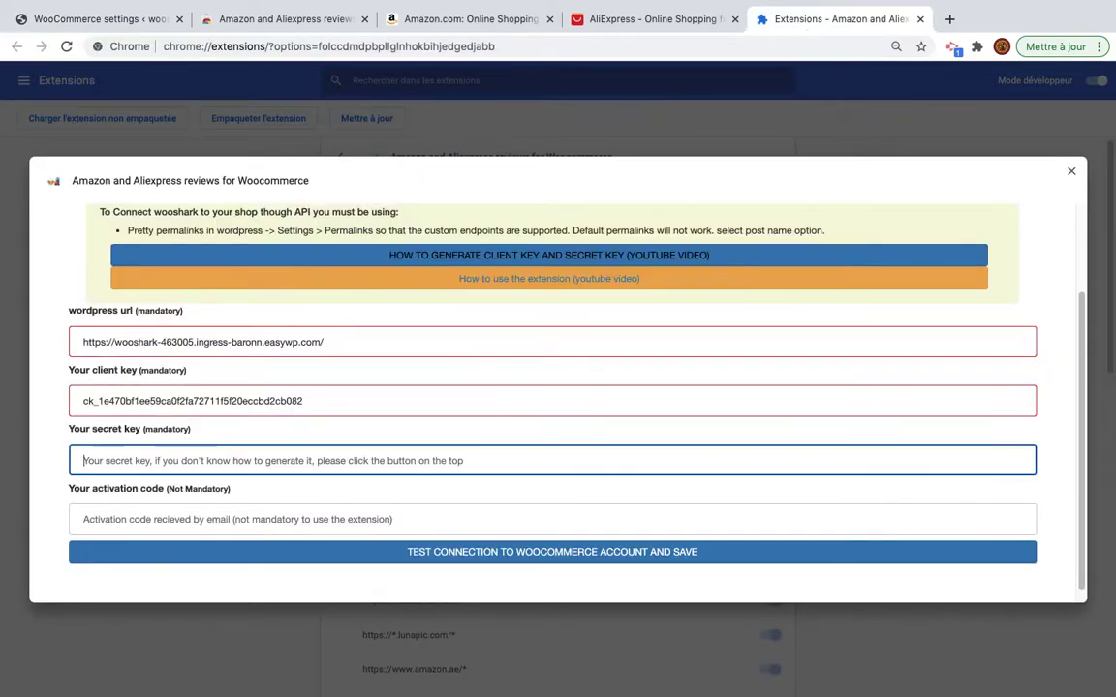
key("ctrl+v")
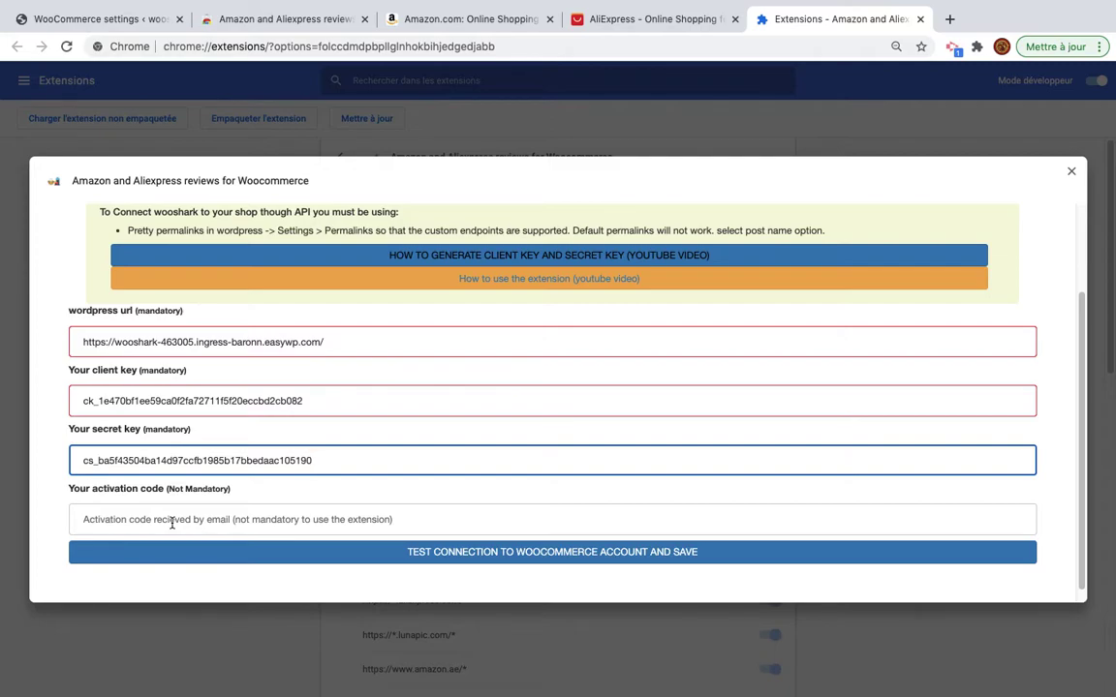
left_click(336, 555)
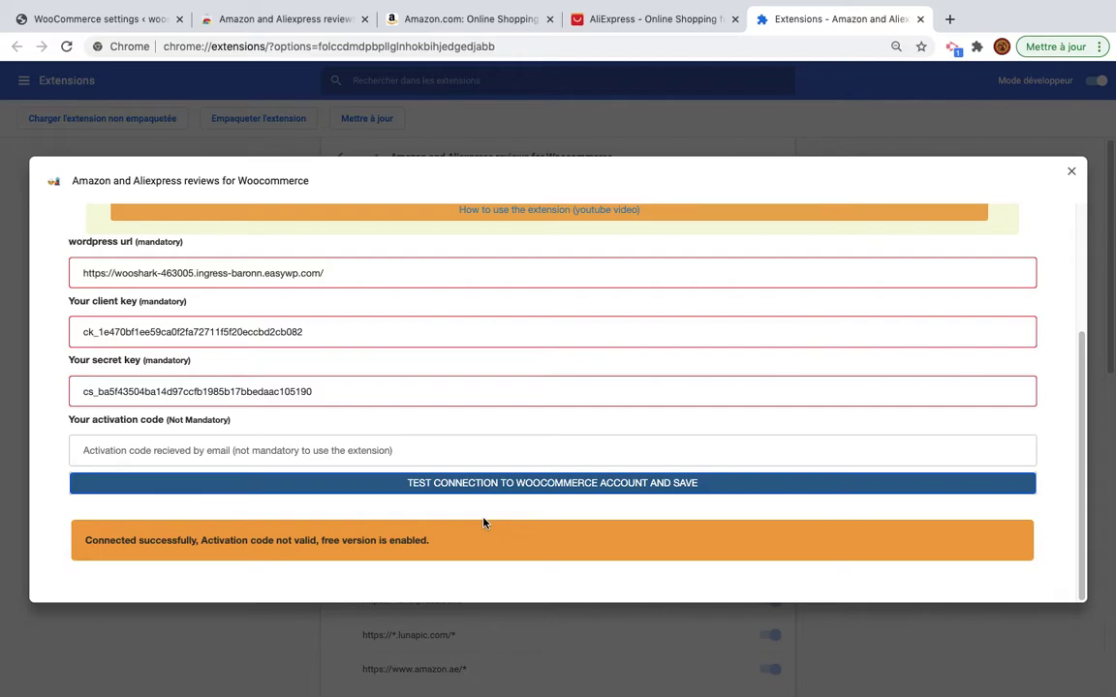
Close the extension settings and open the recently viewed HP monitor on Amazon.
scroll(498, 416, "up", 3)
scroll(497, 417, "up", 2)
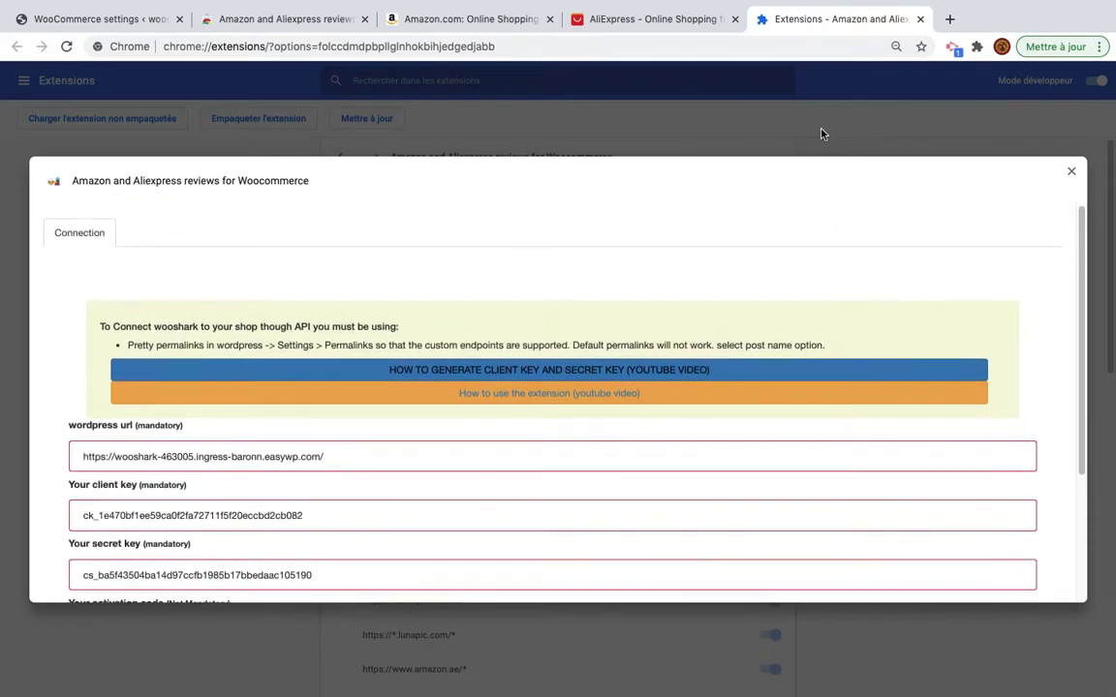
left_click(919, 19)
left_click(501, 27)
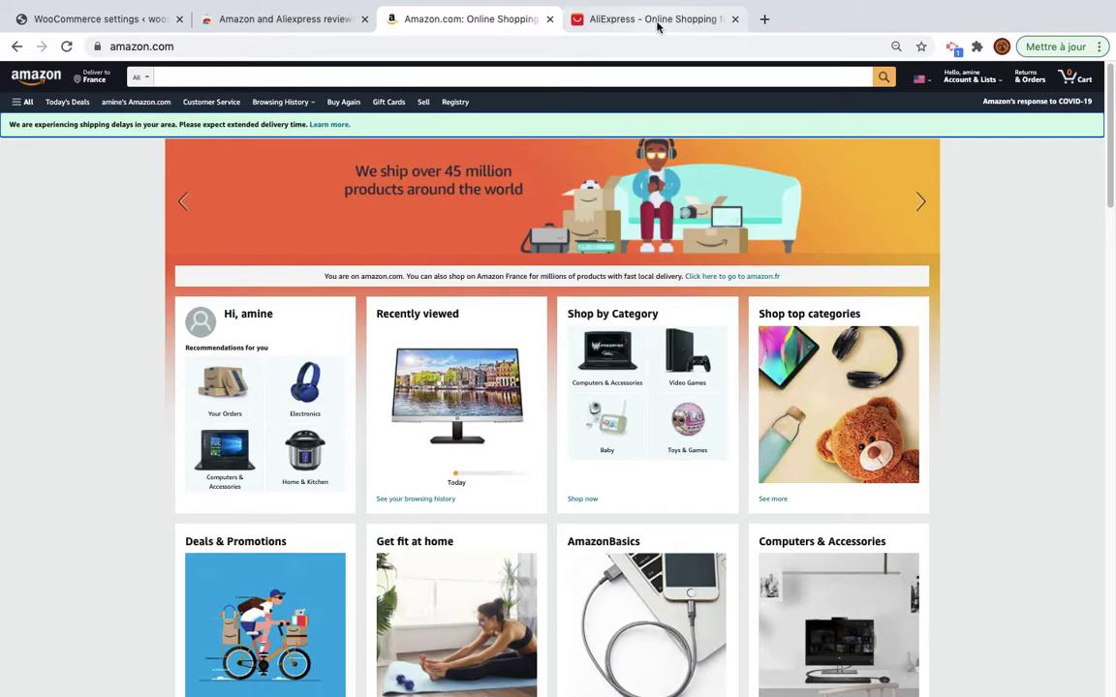
scroll(318, 471, "down", 1)
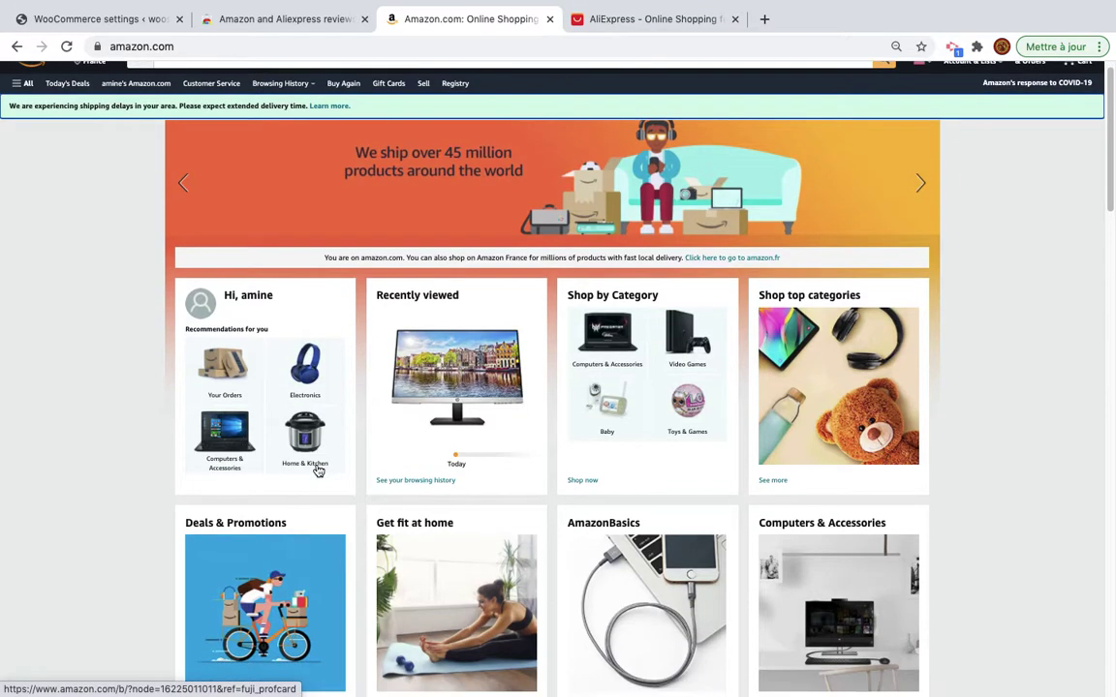
left_click(436, 386)
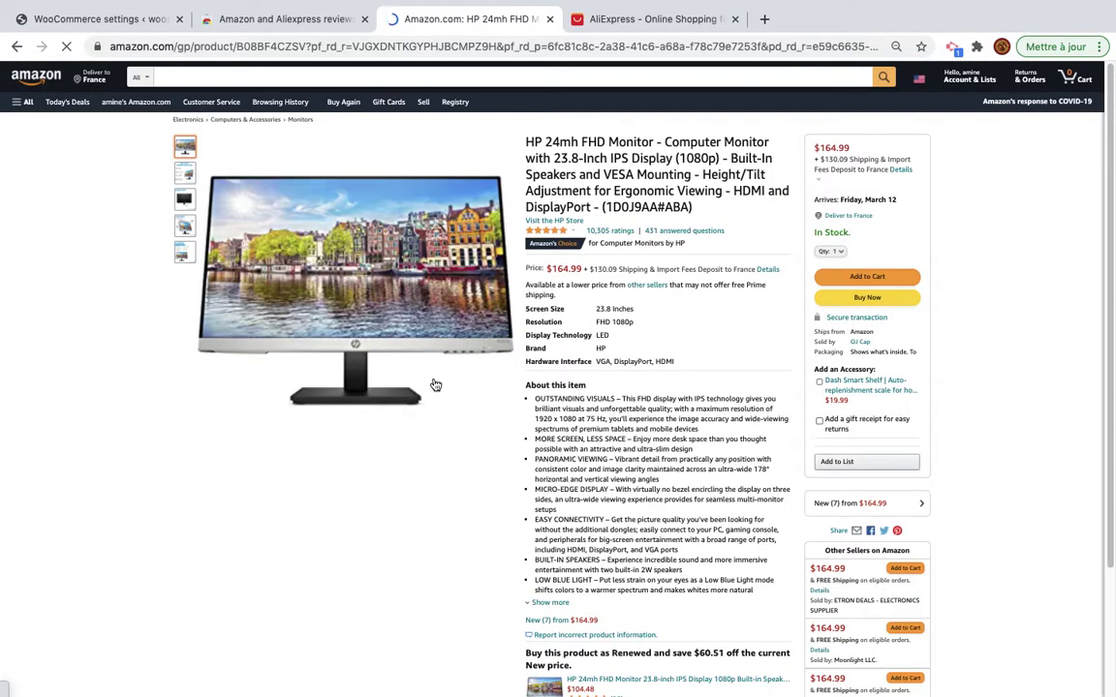
Open the review import window for the Samsung LC24F396FHNXZA curved monitor.
scroll(597, 487, "down", 4)
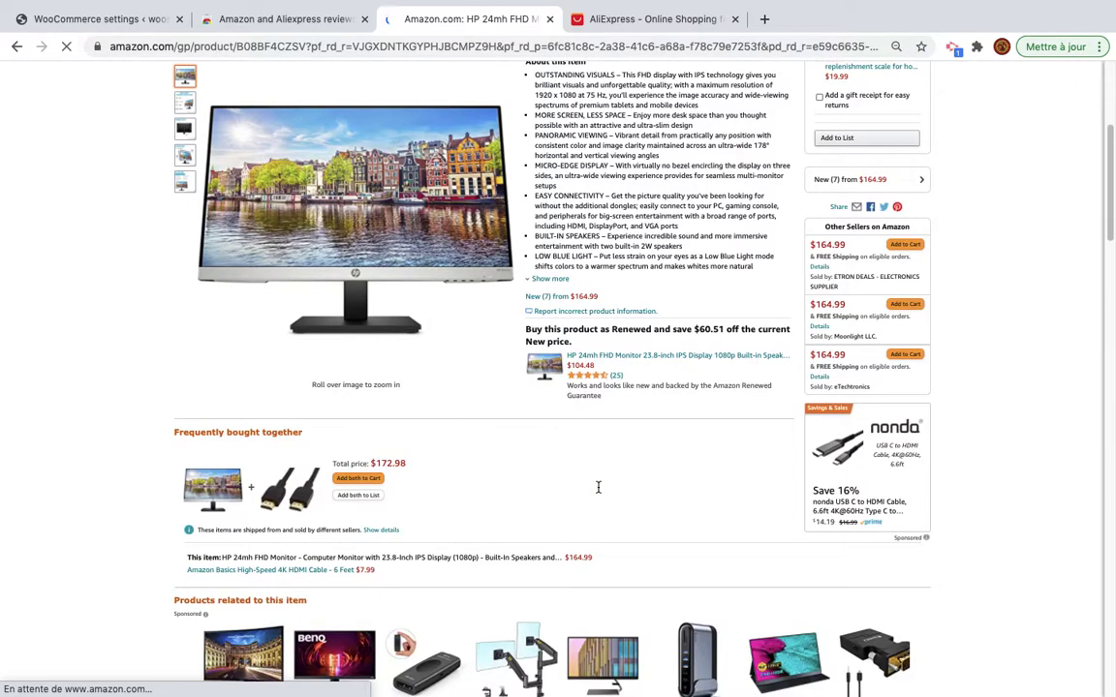
scroll(462, 569, "down", 4)
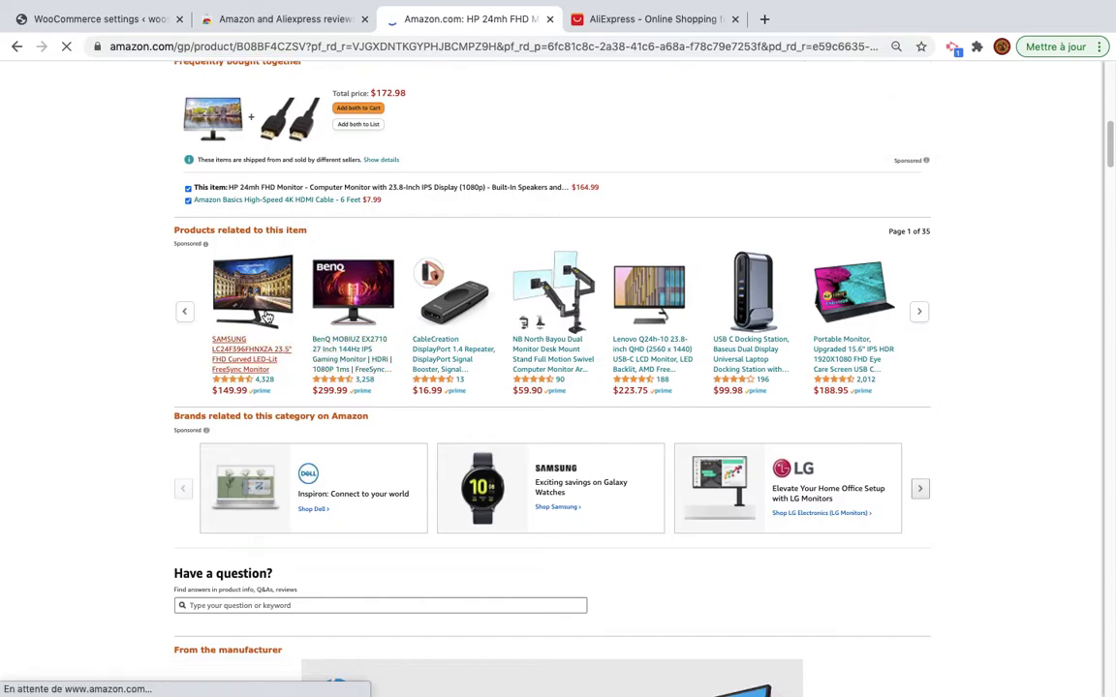
scroll(213, 572, "down", 3)
scroll(246, 549, "down", 2)
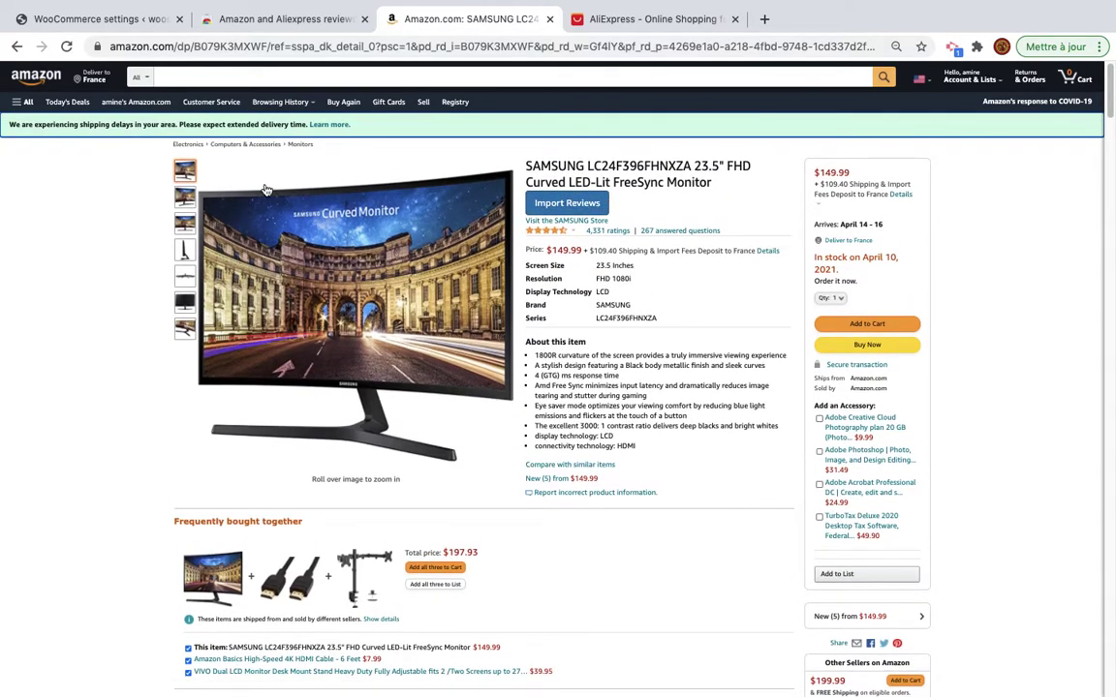
left_click(572, 205)
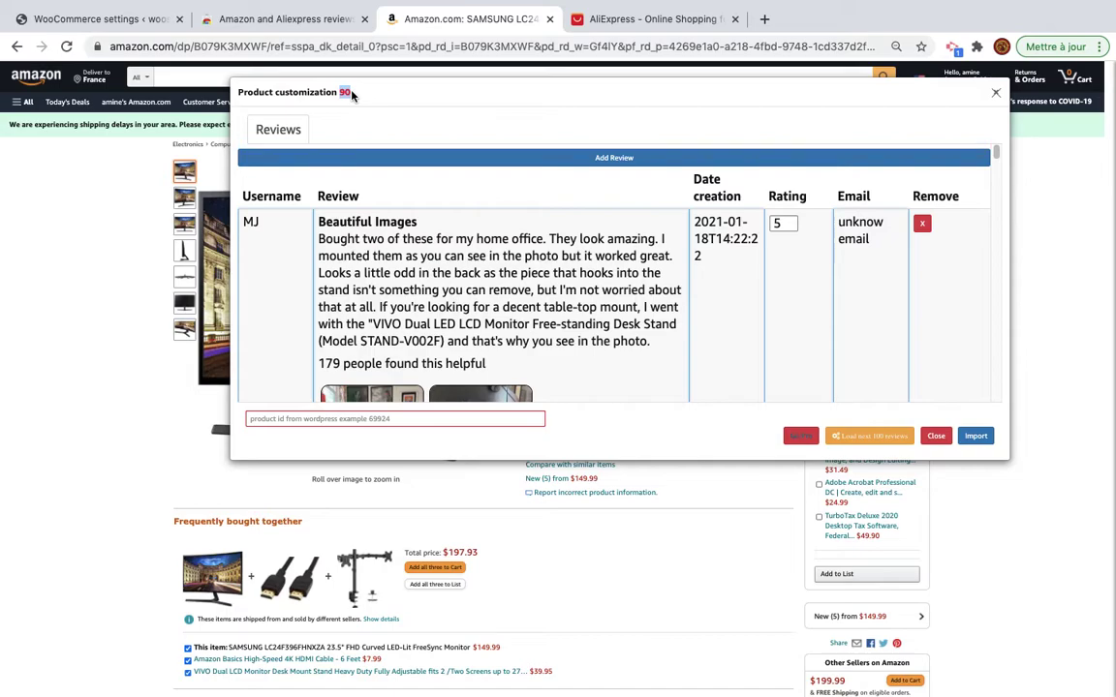
Inspect the fetched review rows' editable title, helpful count, date and email fields.
scroll(433, 306, "down", 3)
scroll(433, 306, "up", 3)
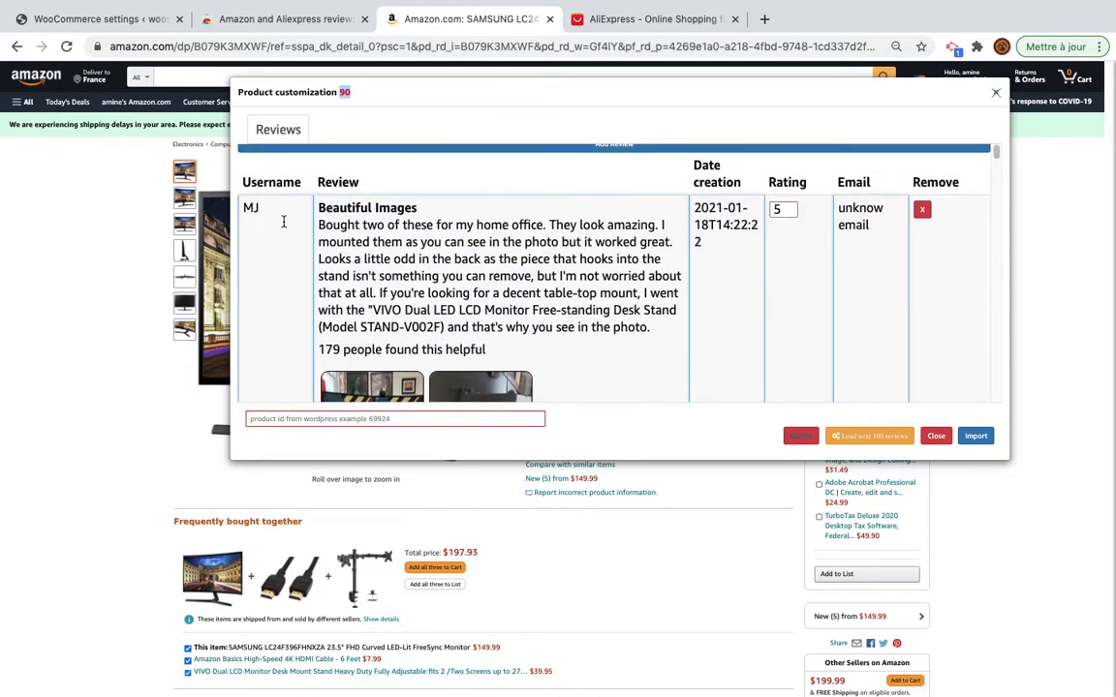
left_click_drag(326, 207, 446, 204)
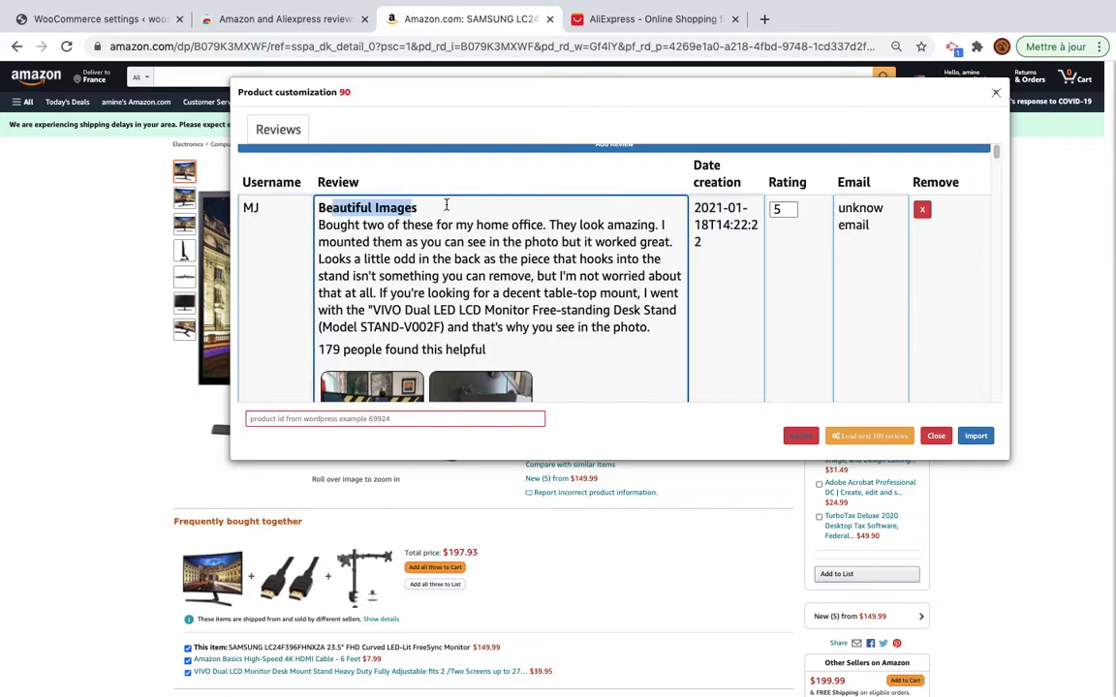
left_click(335, 212)
scroll(397, 237, "down", 3)
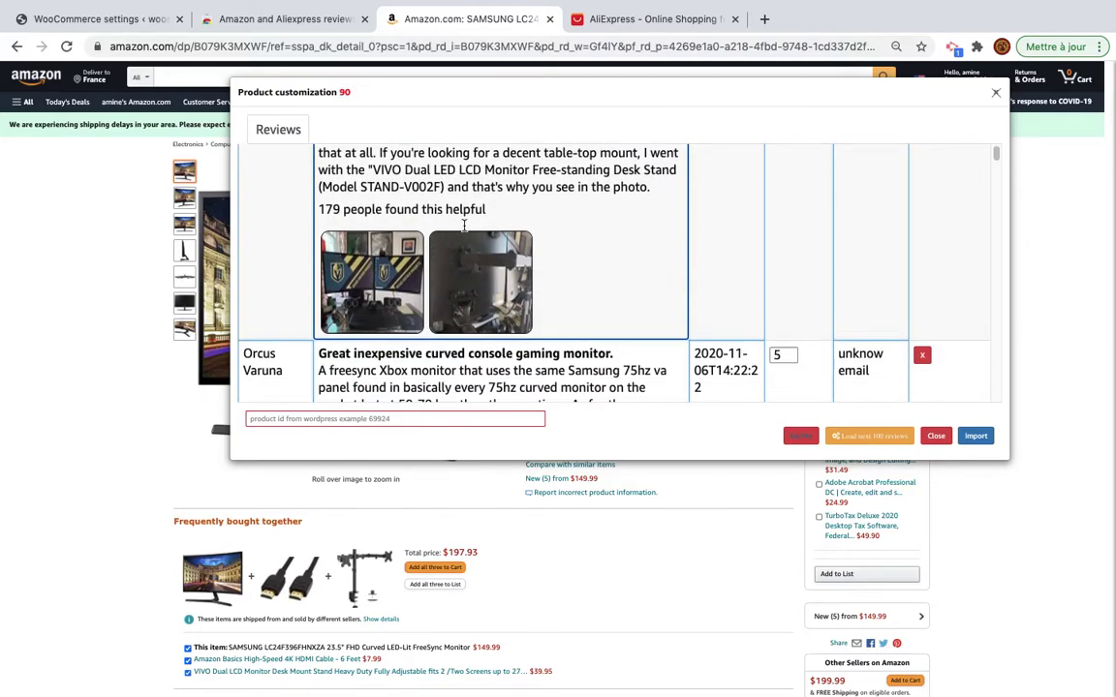
left_click_drag(485, 211, 314, 215)
scroll(314, 213, "up", 2)
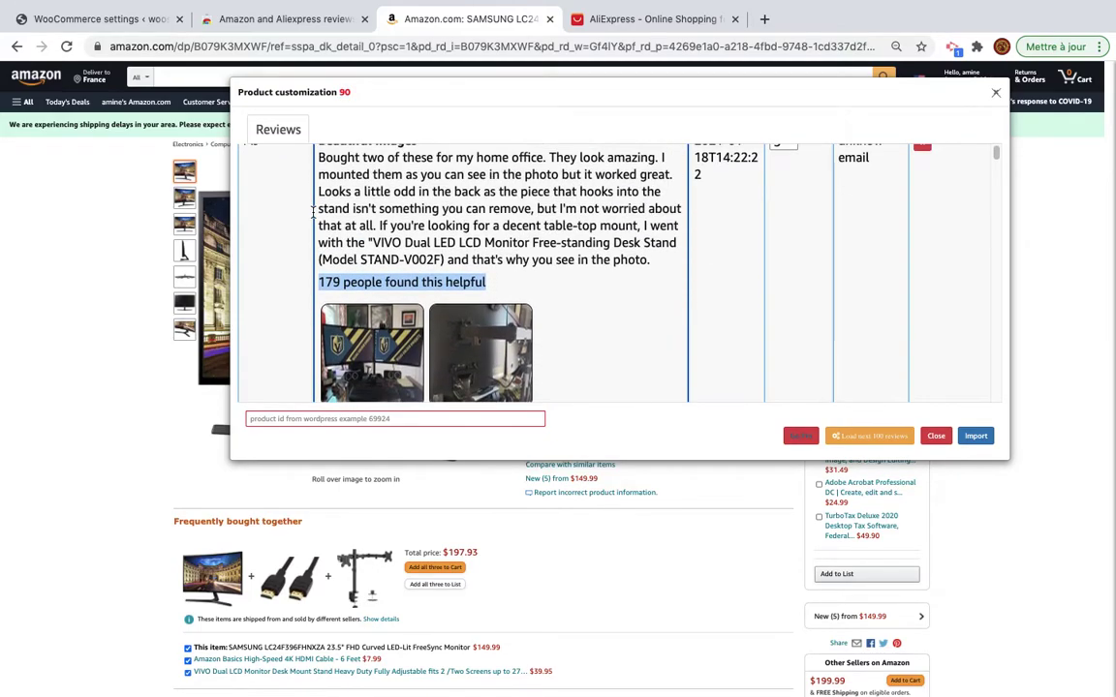
scroll(452, 271, "up", 2)
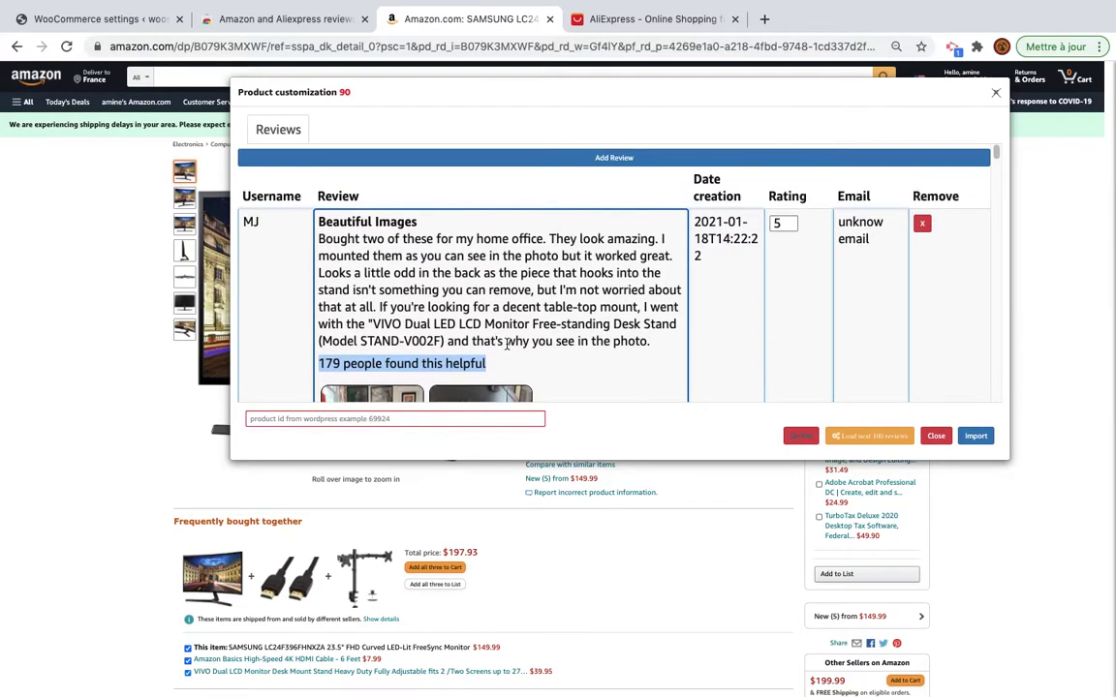
double_click(740, 238)
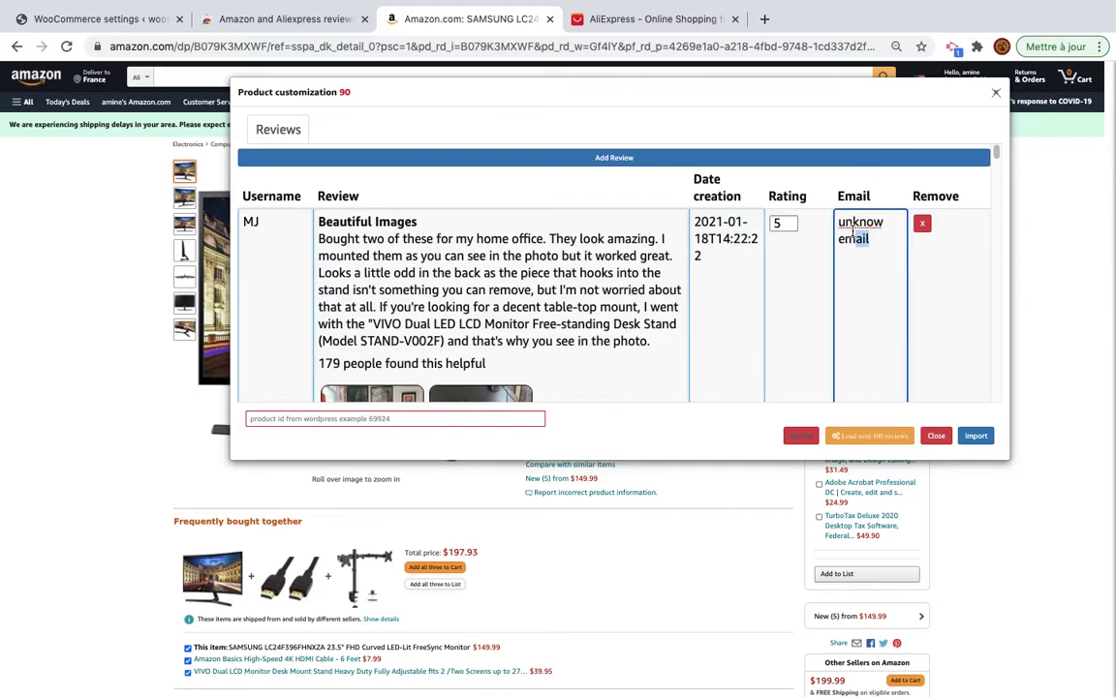
left_click_drag(851, 230, 832, 225)
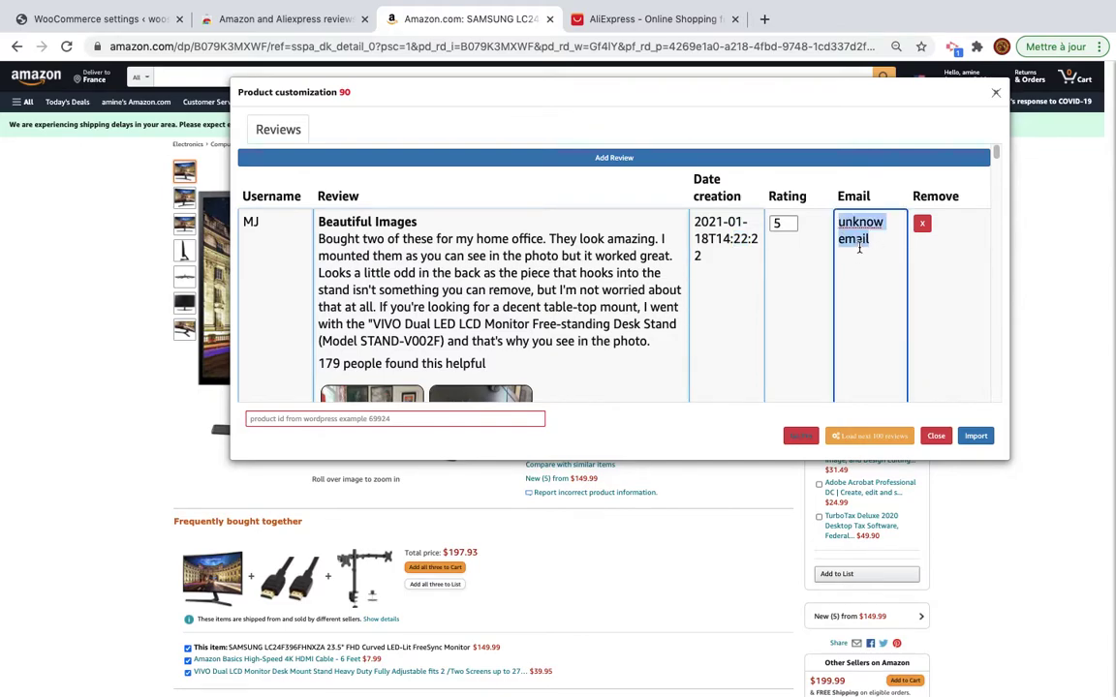
scroll(858, 248, "down", 1)
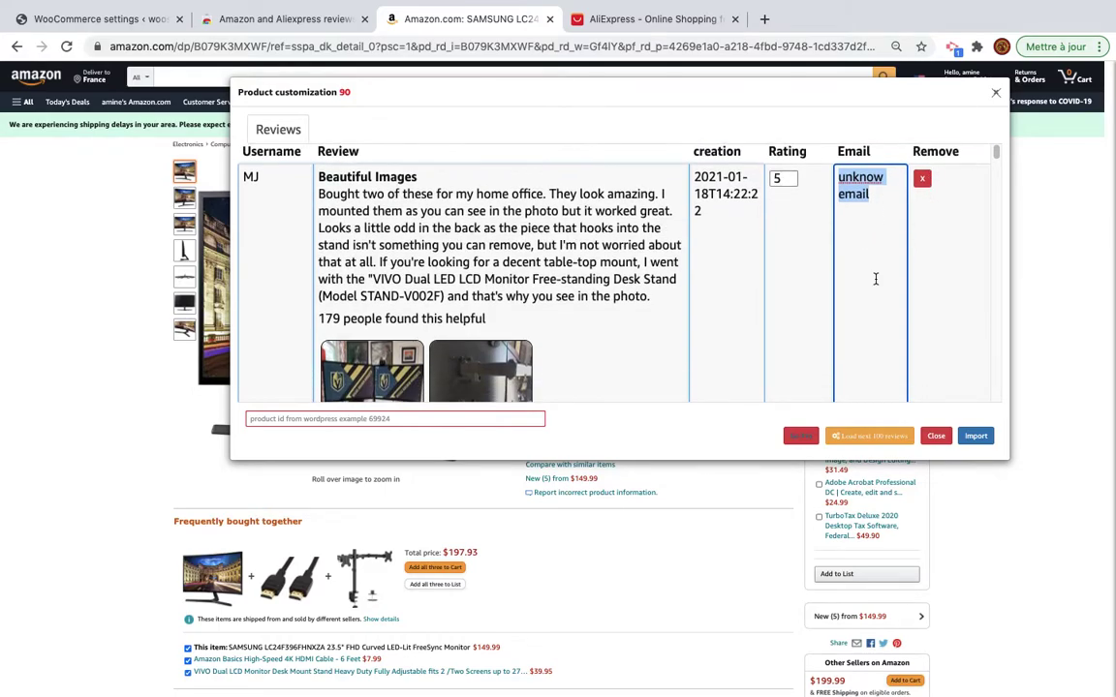
scroll(875, 279, "down", 4)
scroll(695, 312, "down", 2)
scroll(695, 312, "up", 1)
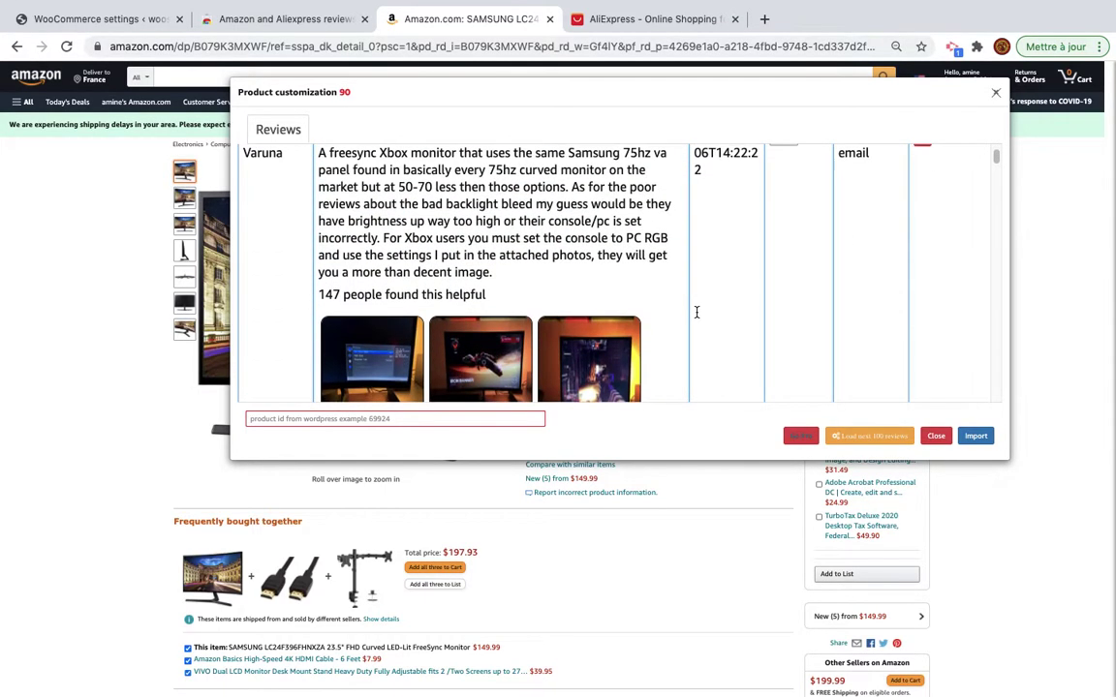
scroll(775, 242, "up", 1)
scroll(567, 318, "down", 1)
scroll(567, 317, "down", 6)
scroll(568, 317, "down", 6)
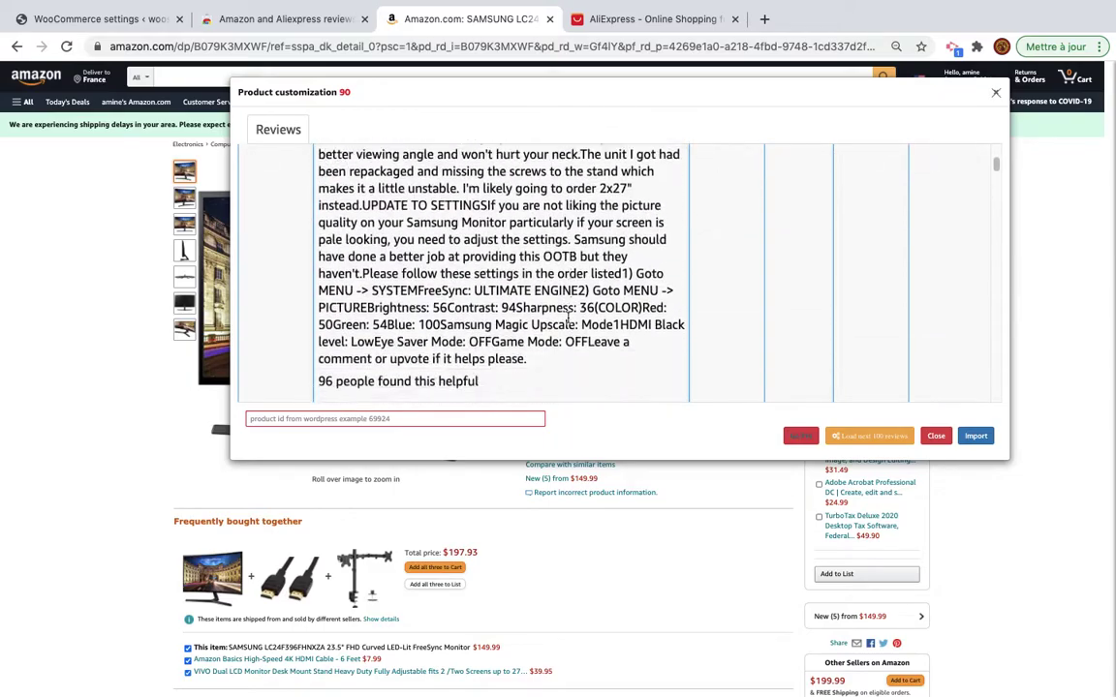
scroll(568, 317, "down", 6)
scroll(568, 318, "up", 15)
scroll(568, 318, "up", 5)
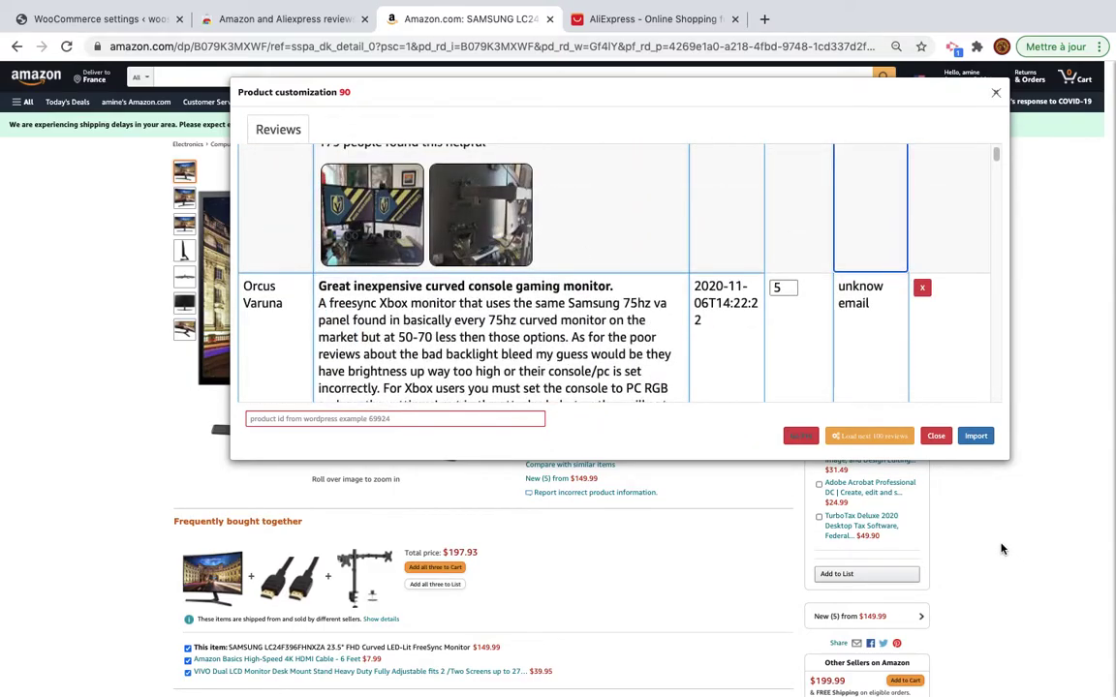
Load the next 100 reviews, reaching 190, and focus the product id box.
left_click(878, 443)
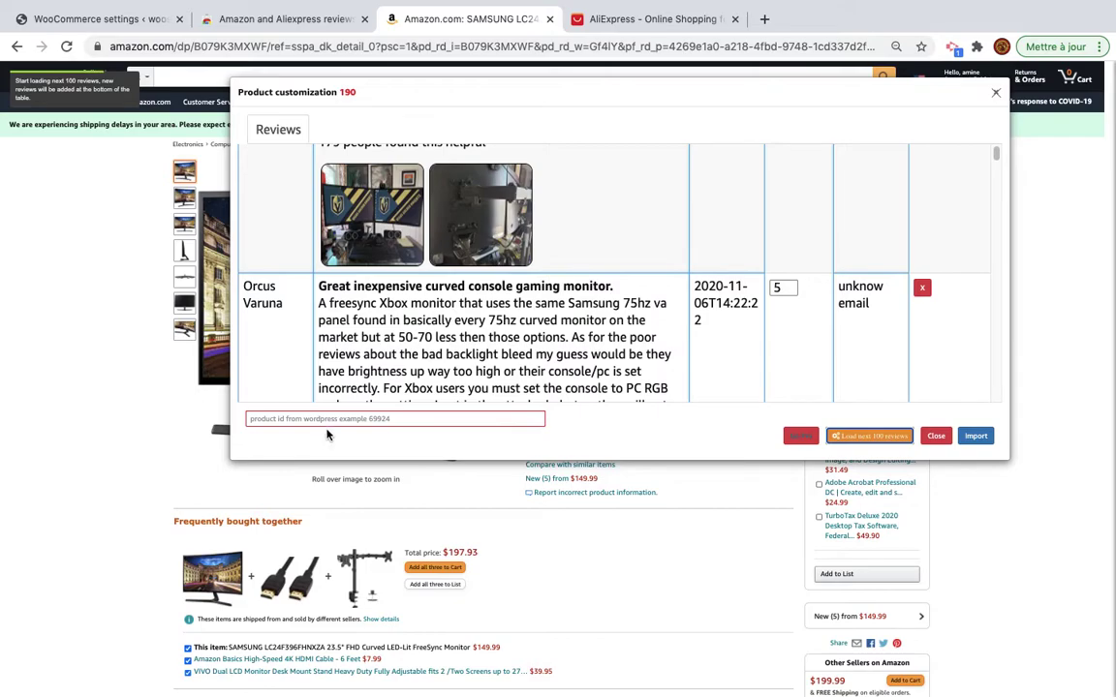
left_click(267, 419)
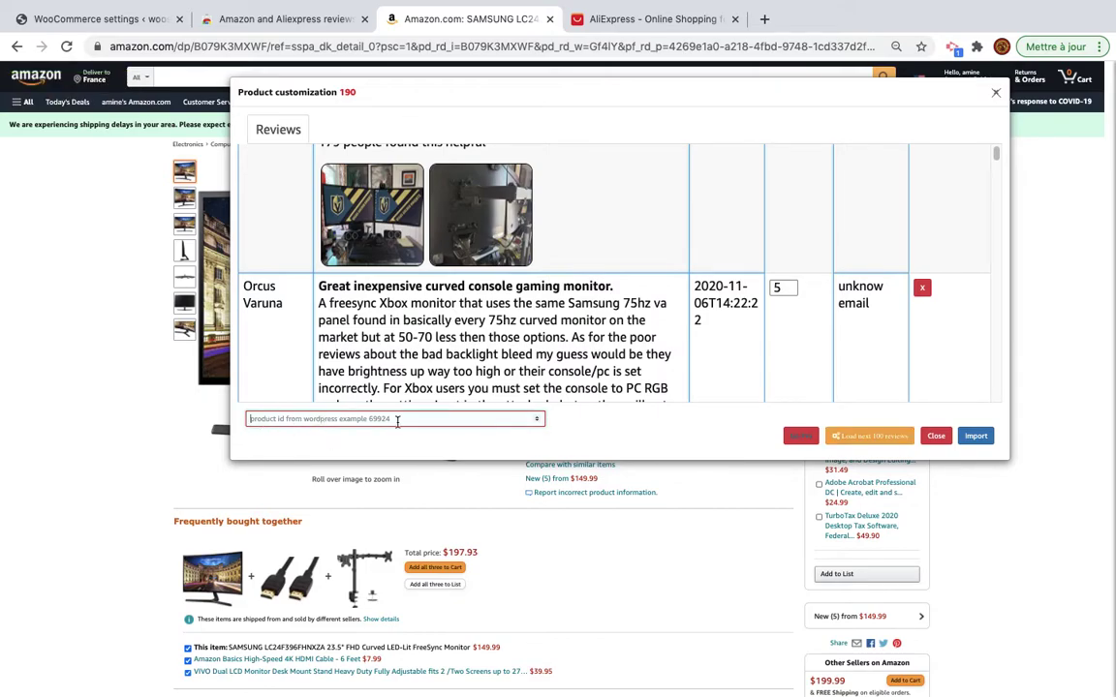
left_click(111, 20)
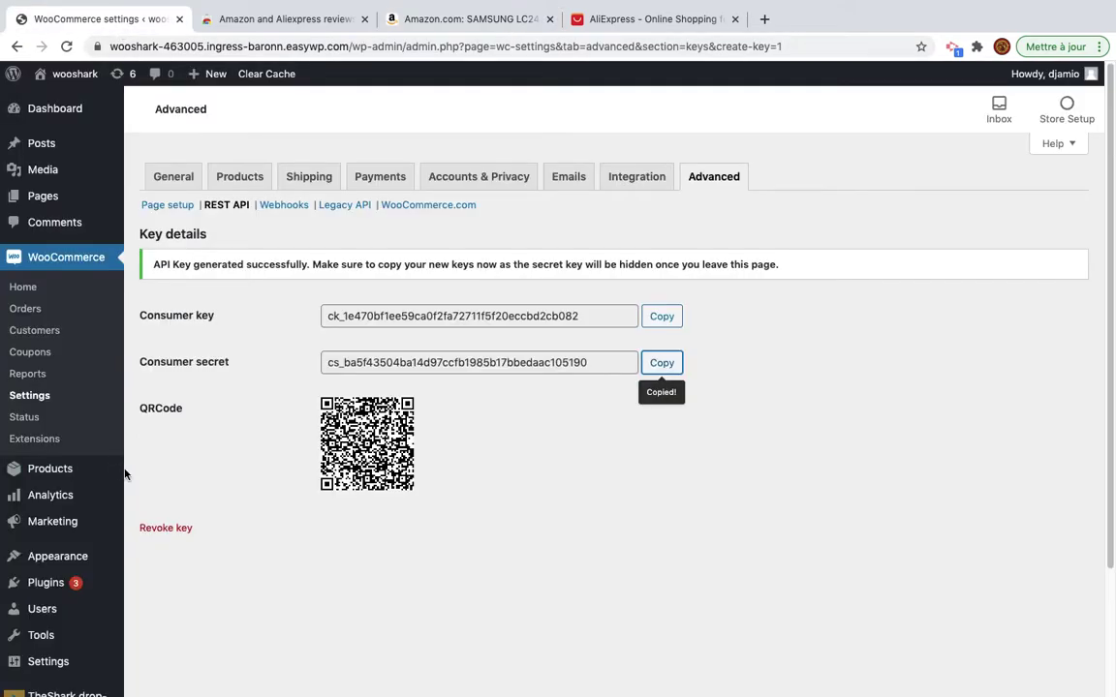
Publish a new product 'test reviews product' and select its ID 25 in the address bar.
left_click(76, 473)
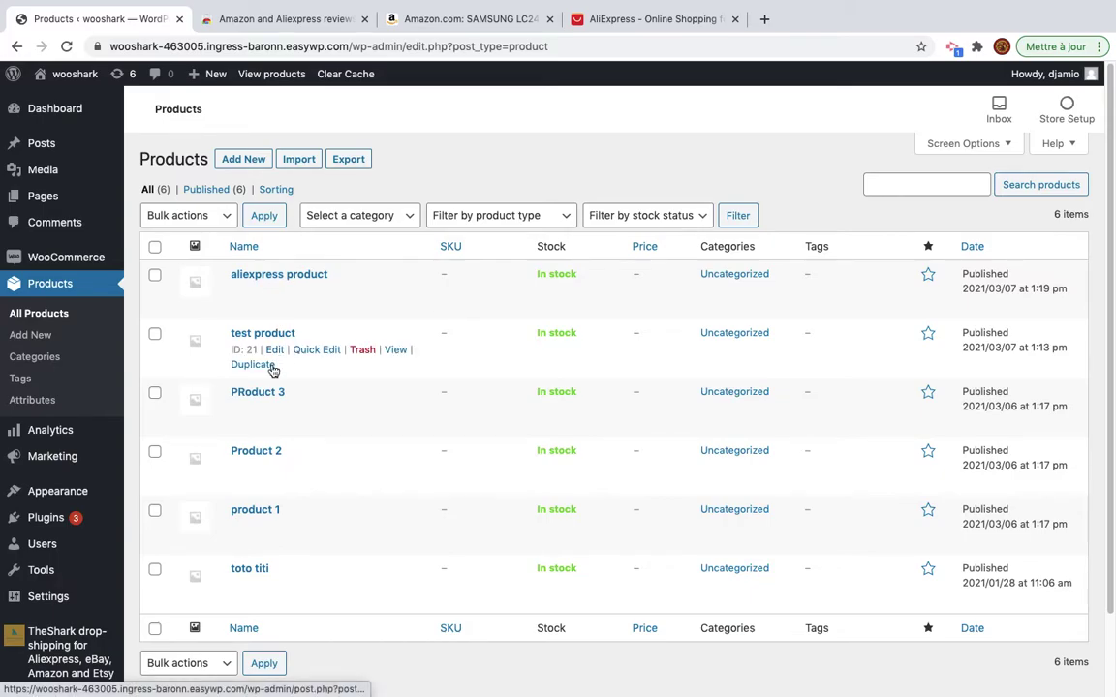
left_click(244, 160)
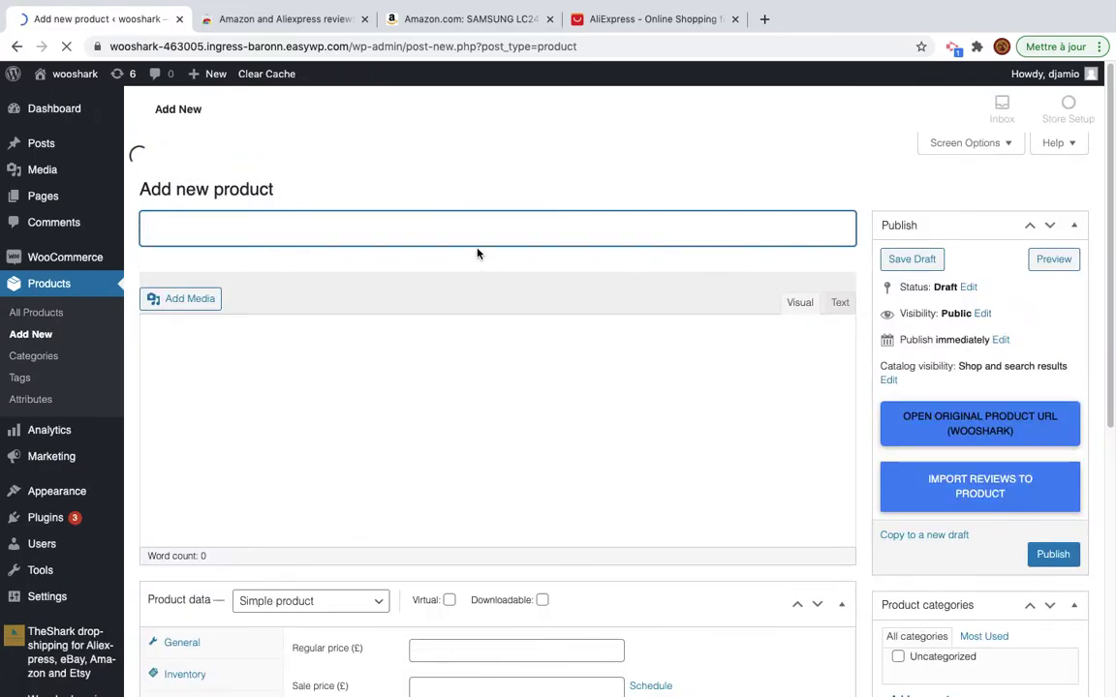
type("test rev")
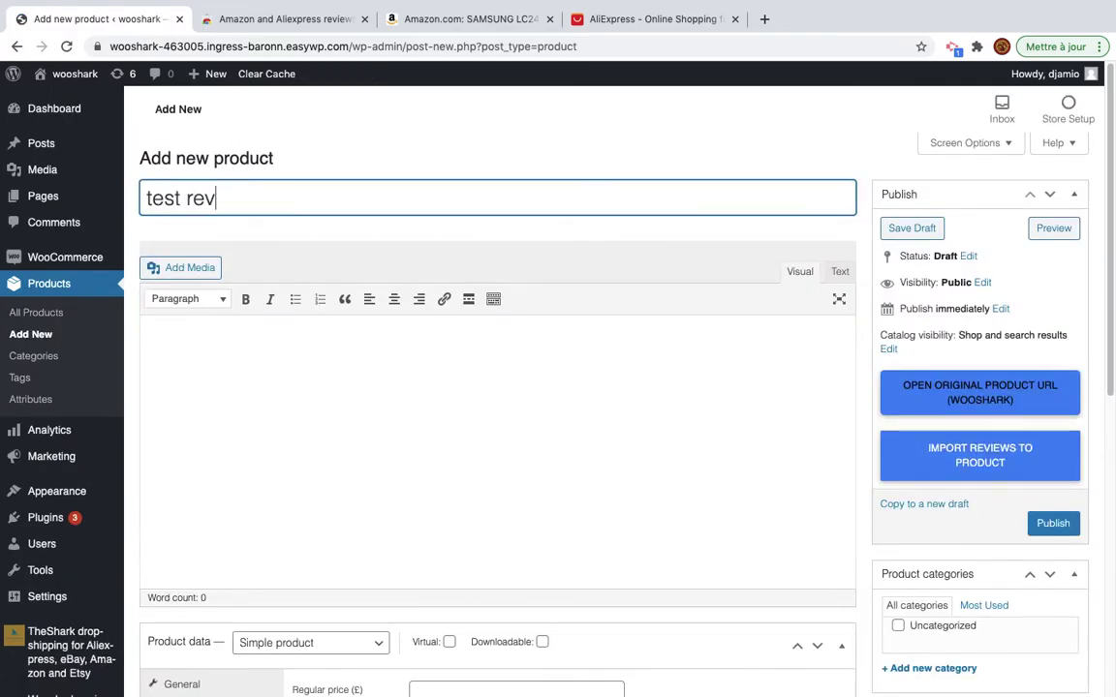
type("ews")
type(" rroduct")
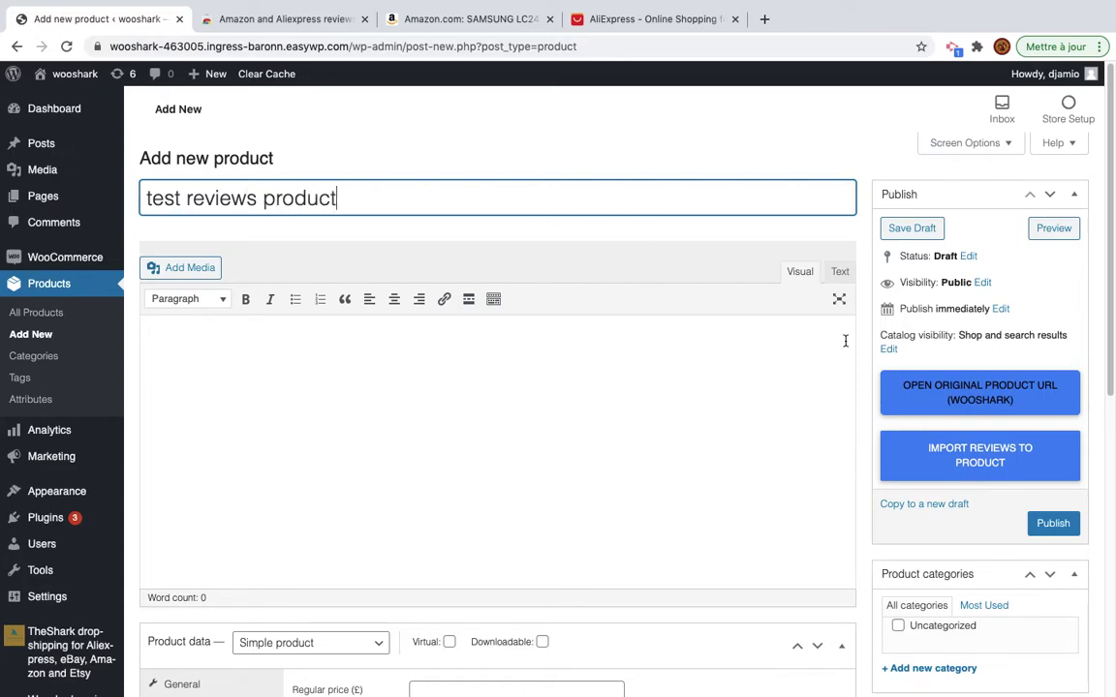
left_click(1053, 523)
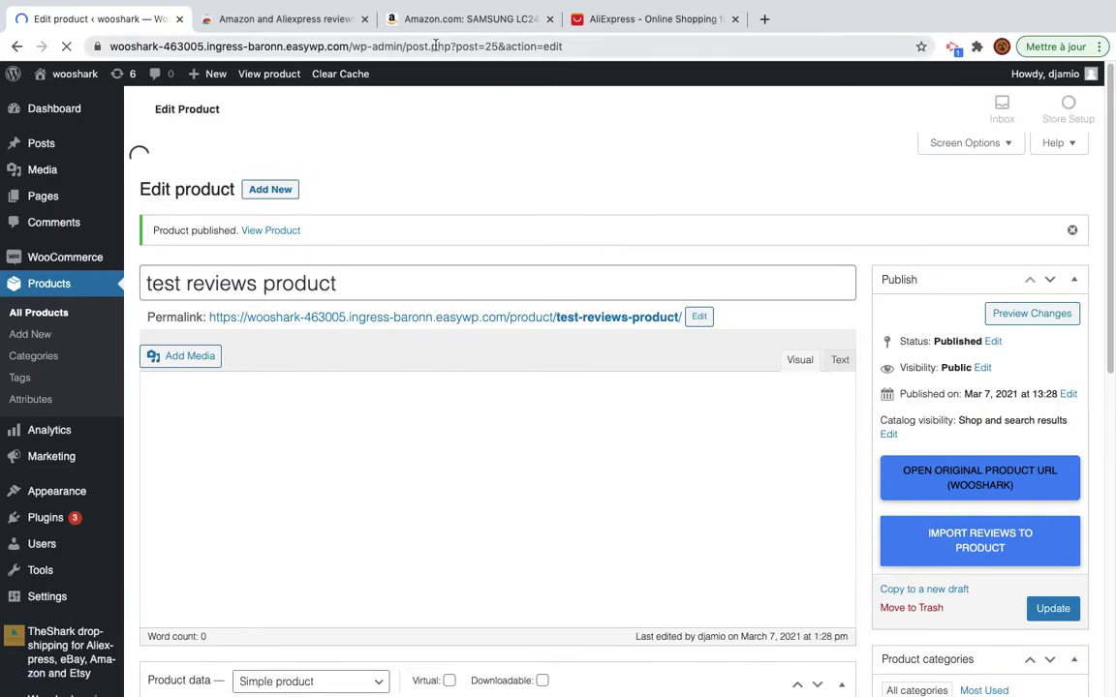
double_click(528, 46)
key("ctrl+c")
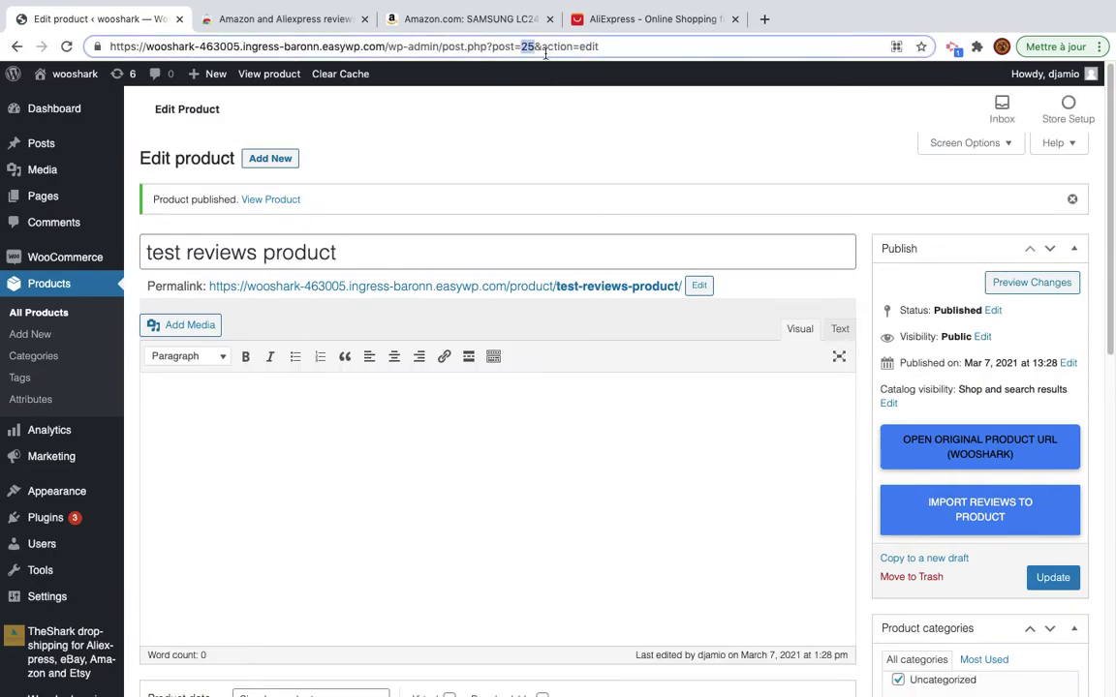
left_click(587, 19)
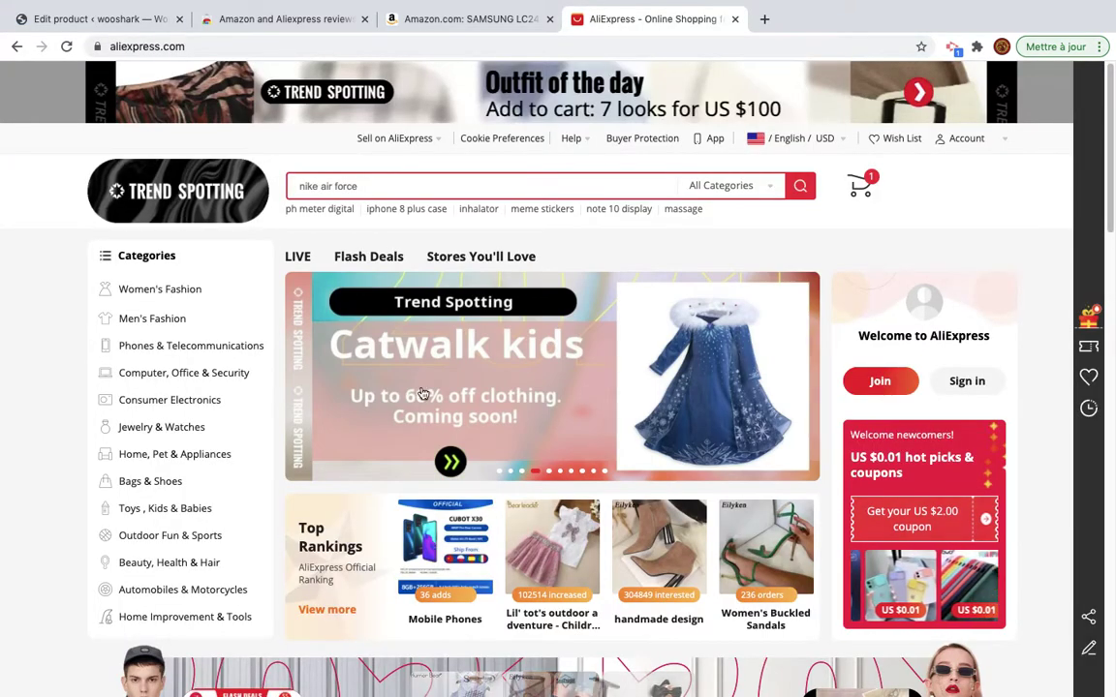
Paste product id 25 into the Wooshark dialog and import the Amazon reviews.
left_click(426, 19)
key("ctrl+v")
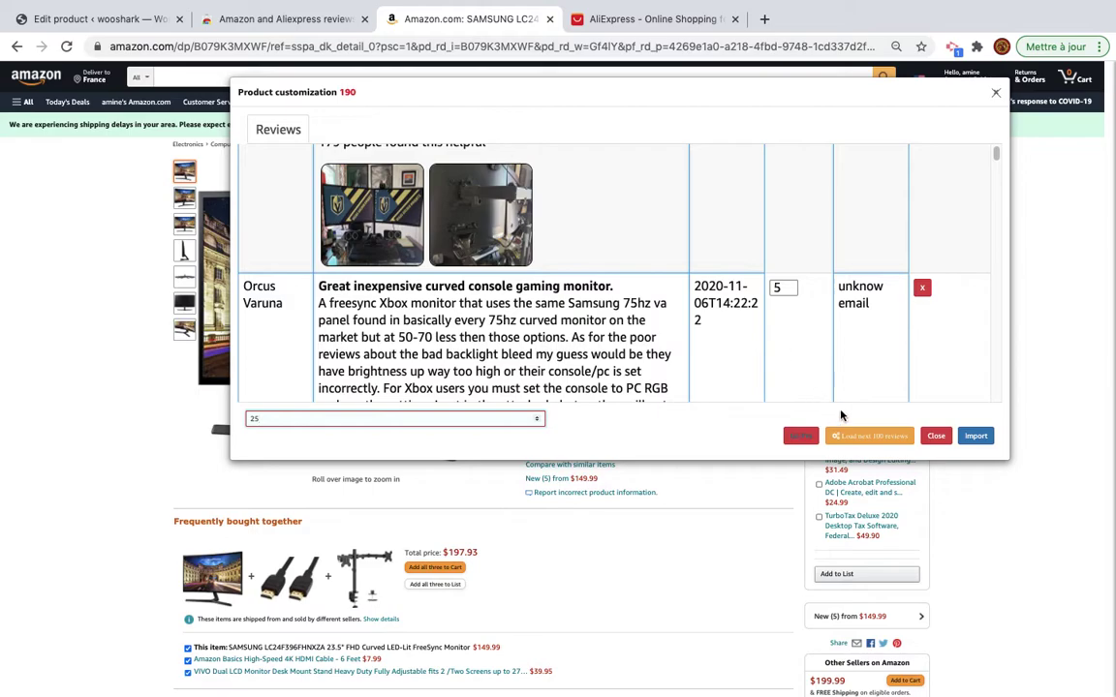
left_click(972, 437)
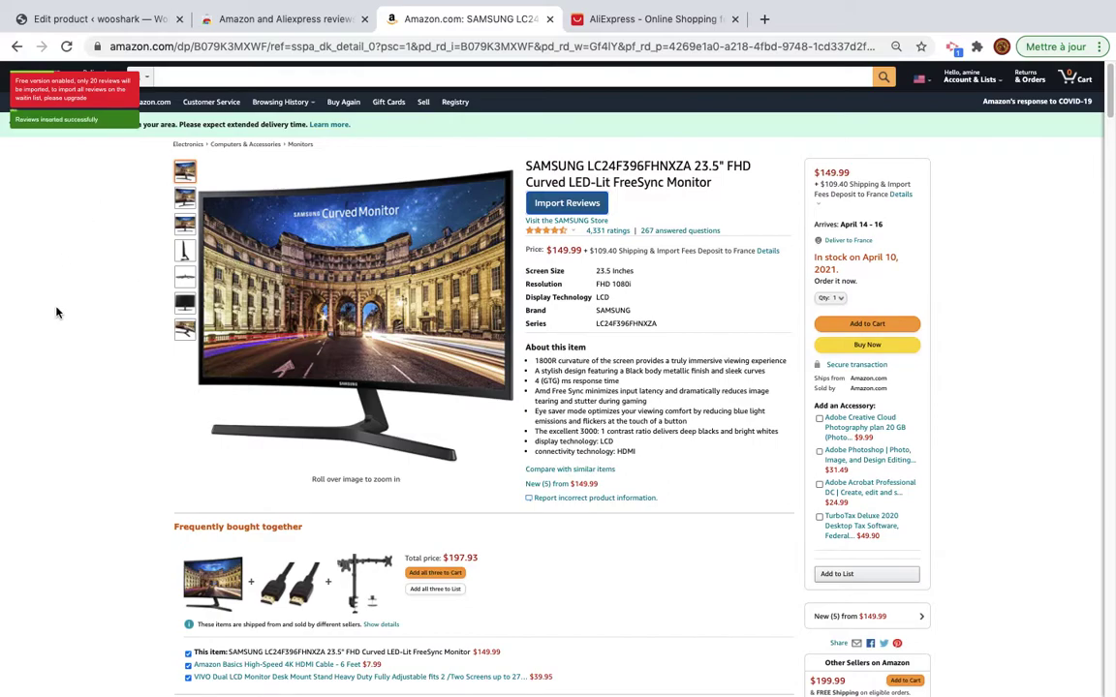
Preview the test reviews product and jump to its 20 customer reviews.
left_click(123, 21)
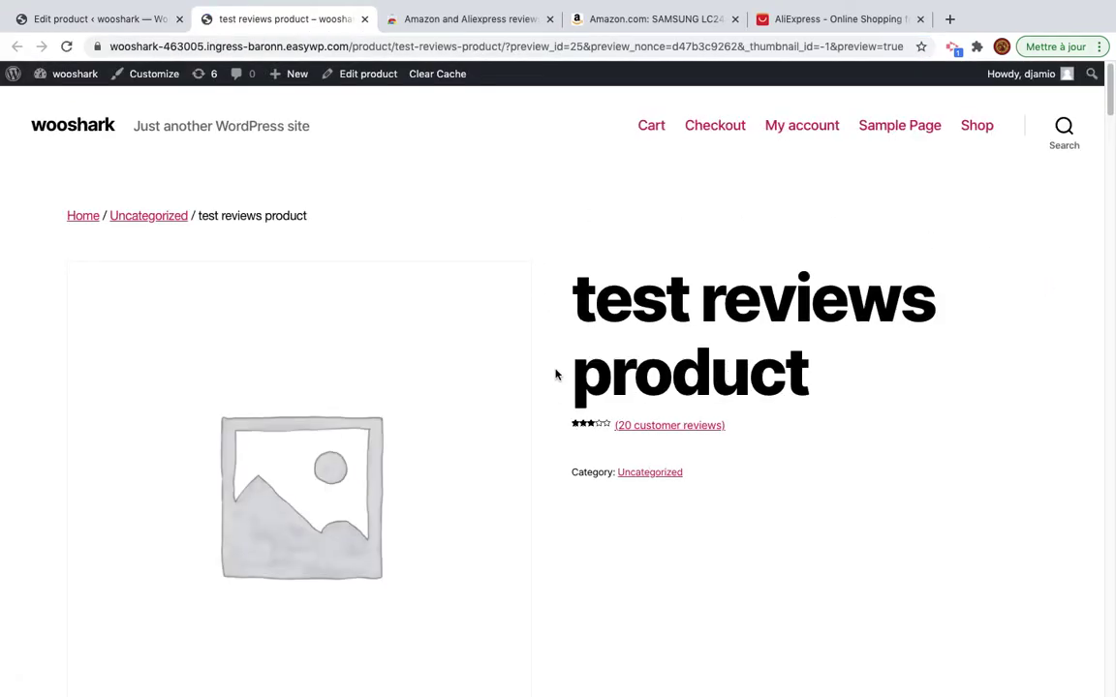
scroll(556, 375, "down", 2)
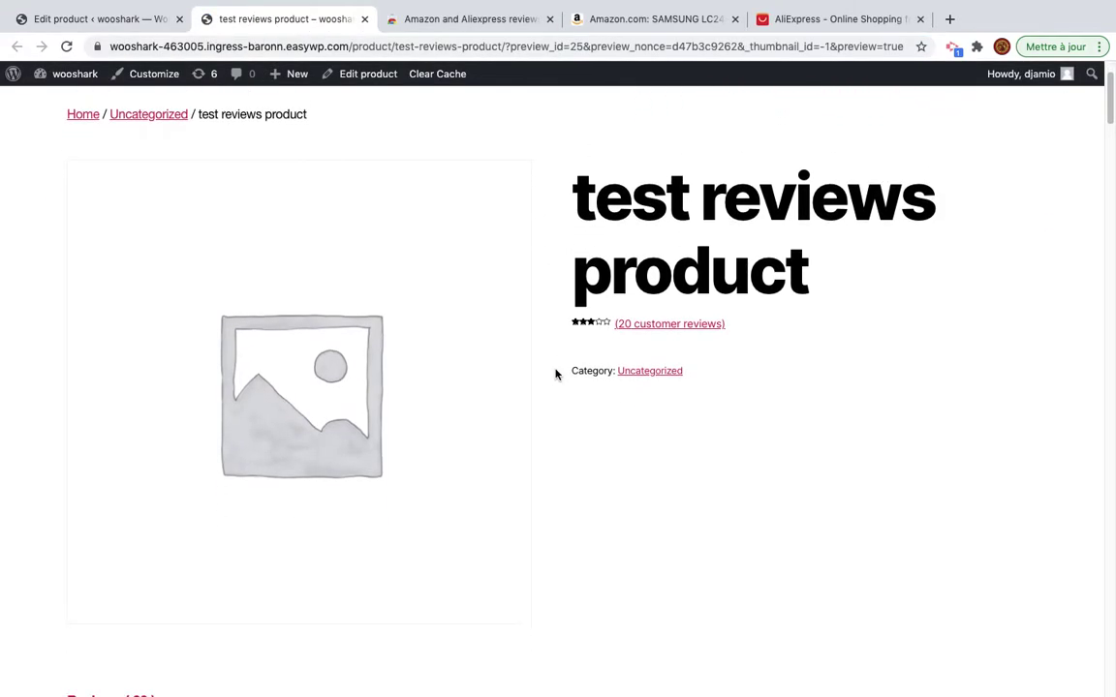
left_click(629, 325)
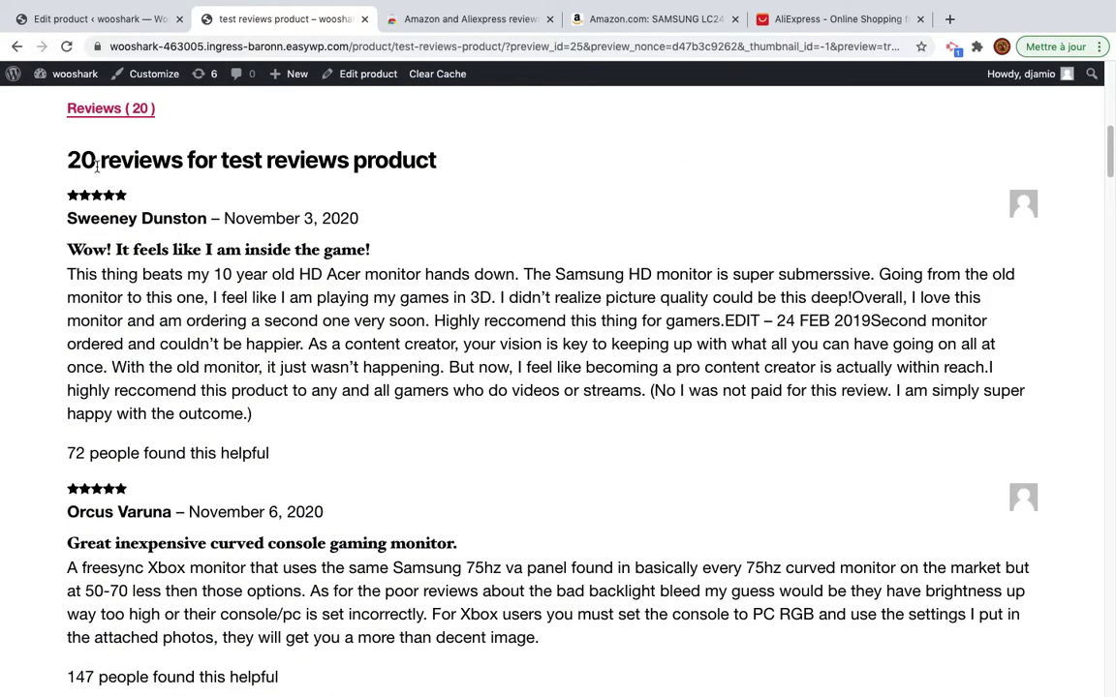
left_click_drag(62, 143, 189, 215)
left_click(211, 218)
Scroll through the 20 imported Amazon reviews on the product page.
scroll(219, 431, "down", 4)
scroll(219, 429, "down", 3)
scroll(219, 429, "down", 3)
scroll(219, 426, "down", 4)
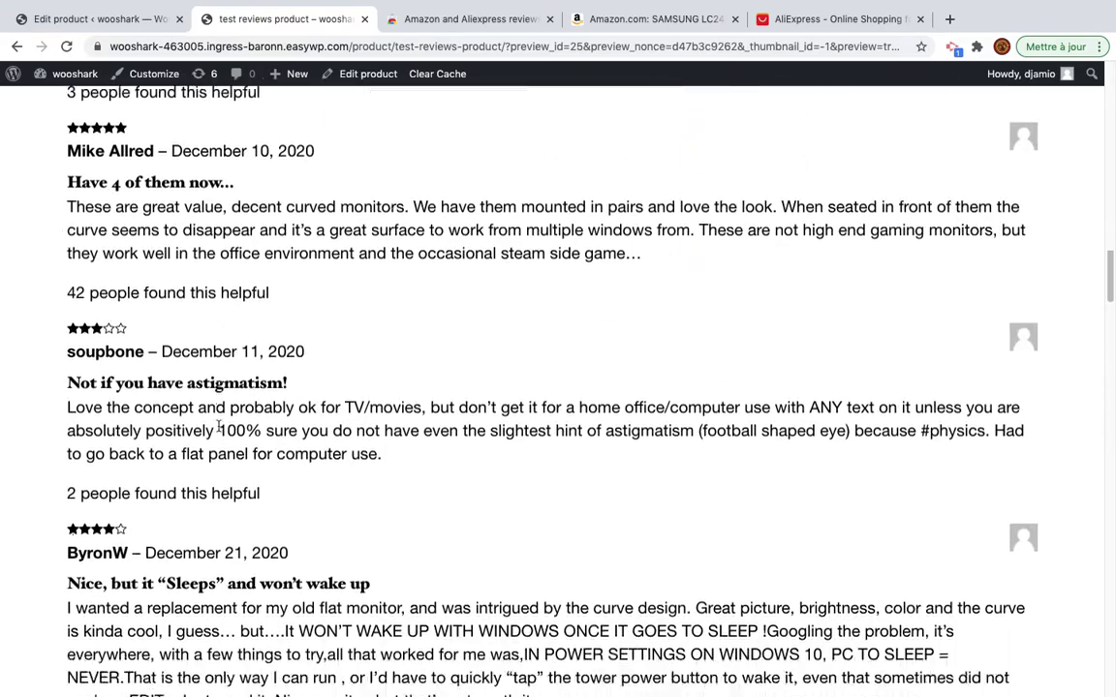
scroll(219, 426, "down", 4)
scroll(219, 428, "down", 4)
scroll(219, 429, "down", 4)
scroll(219, 431, "down", 4)
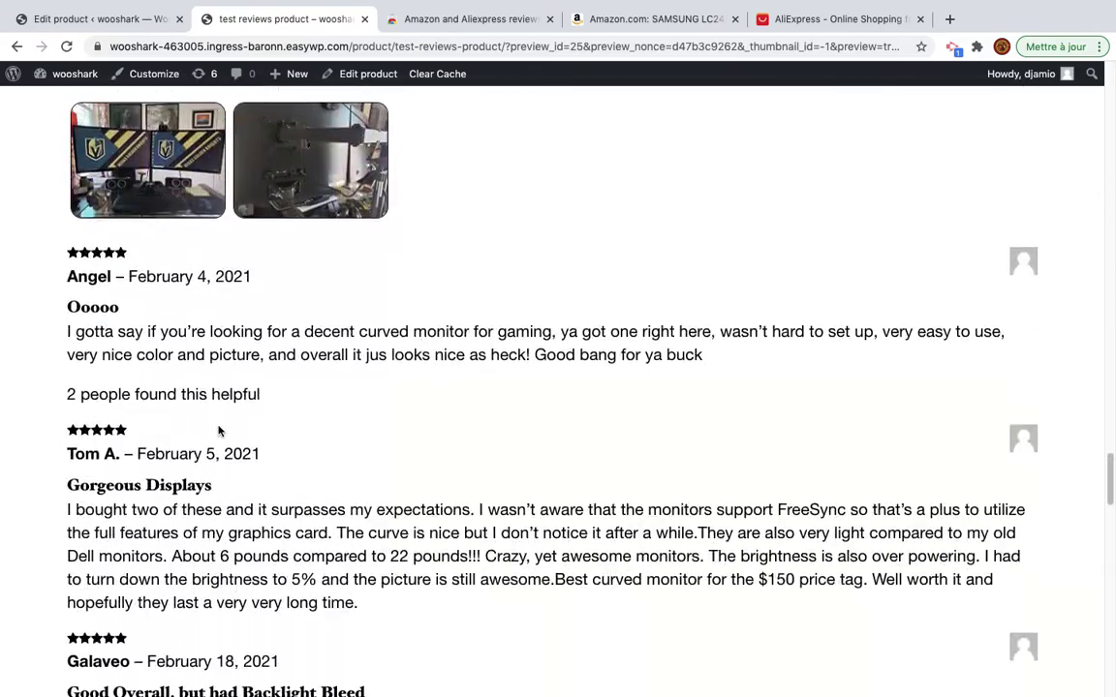
scroll(219, 431, "down", 5)
scroll(219, 431, "down", 5)
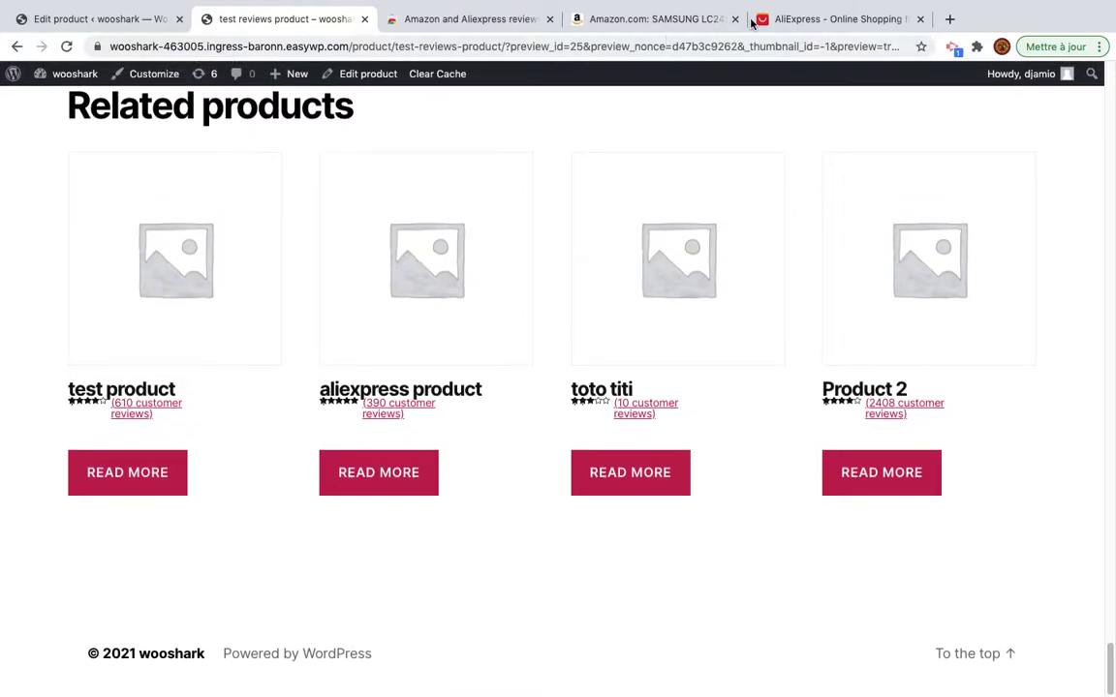
left_click(774, 19)
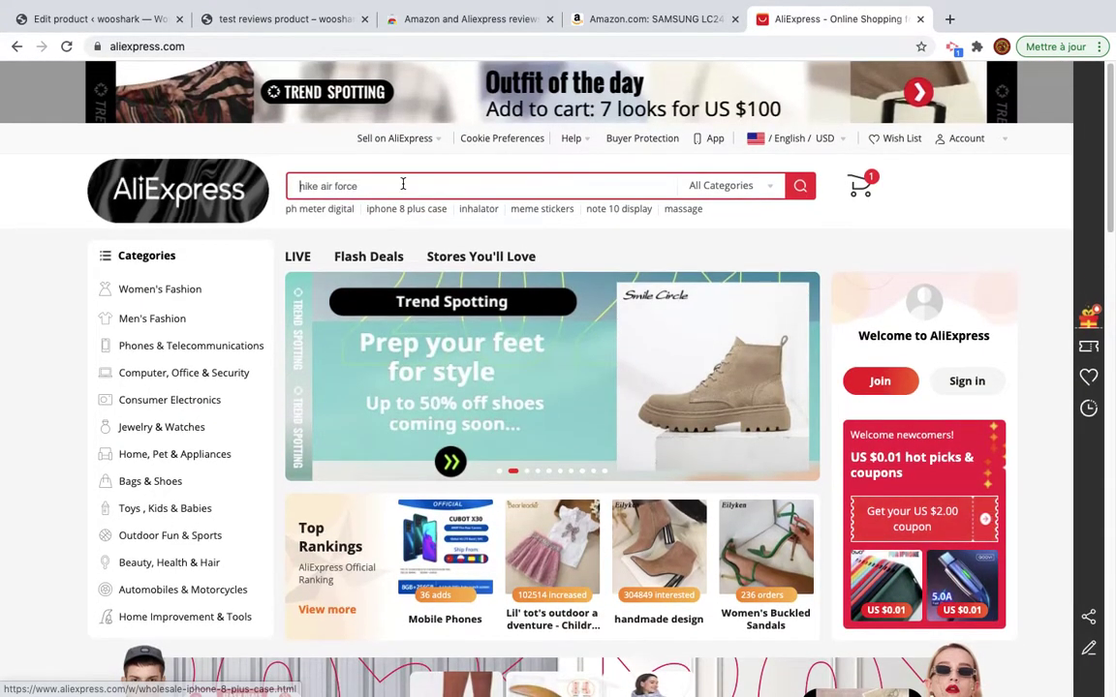
Search AliExpress for 'smart watch' and sort the results by orders.
type("smar")
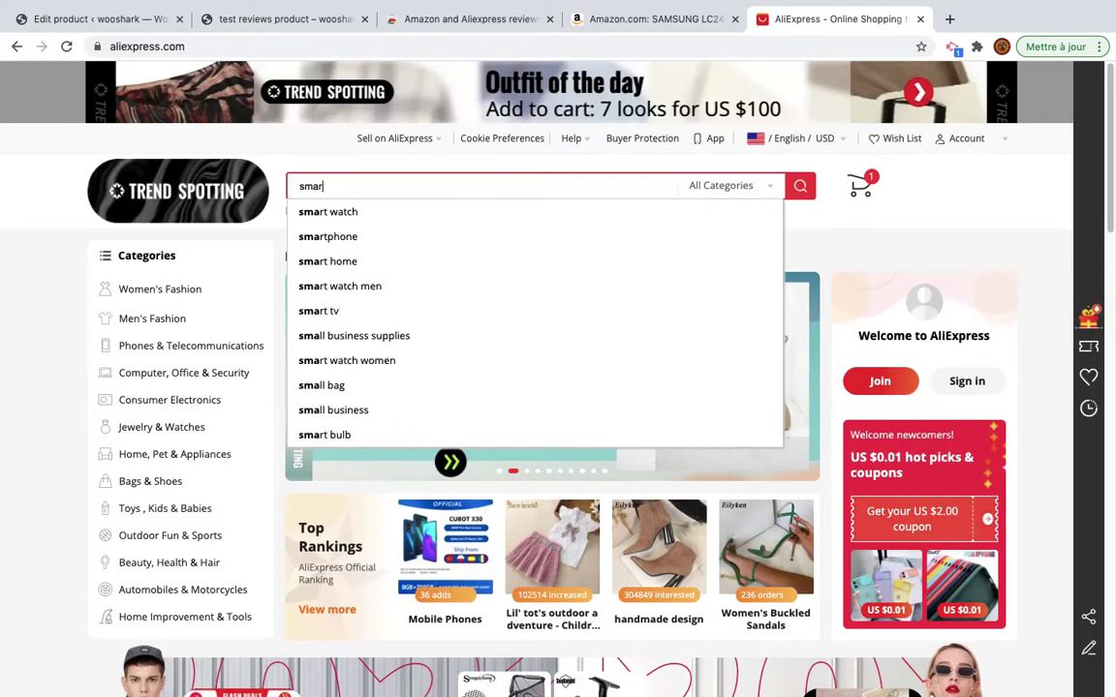
left_click(376, 250)
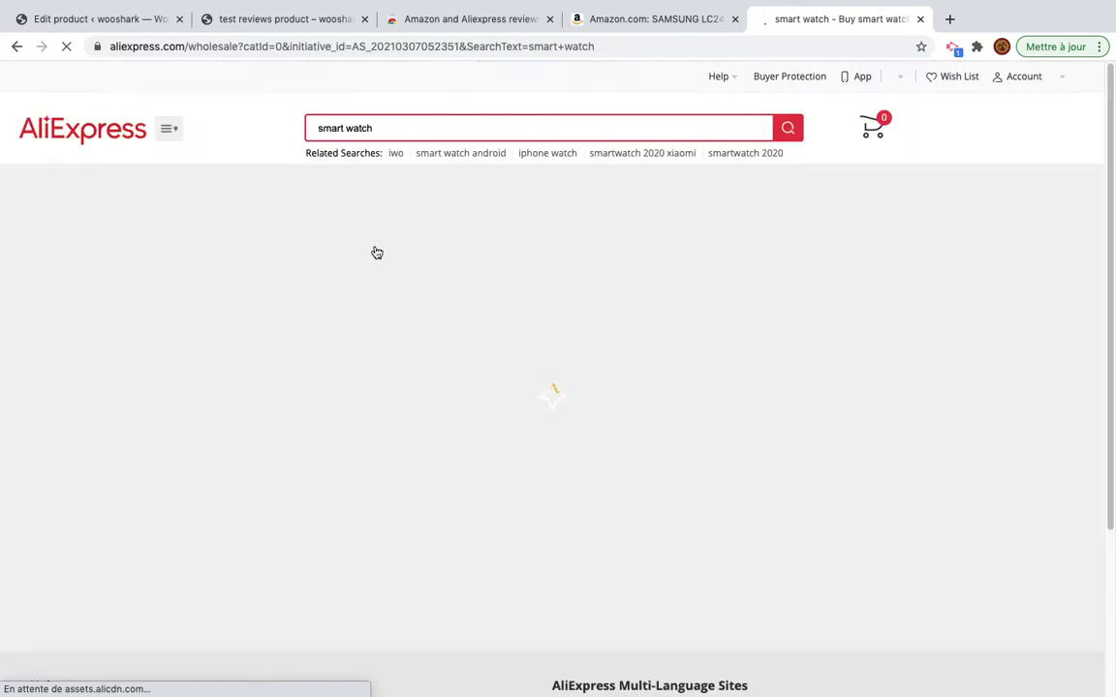
left_click(332, 248)
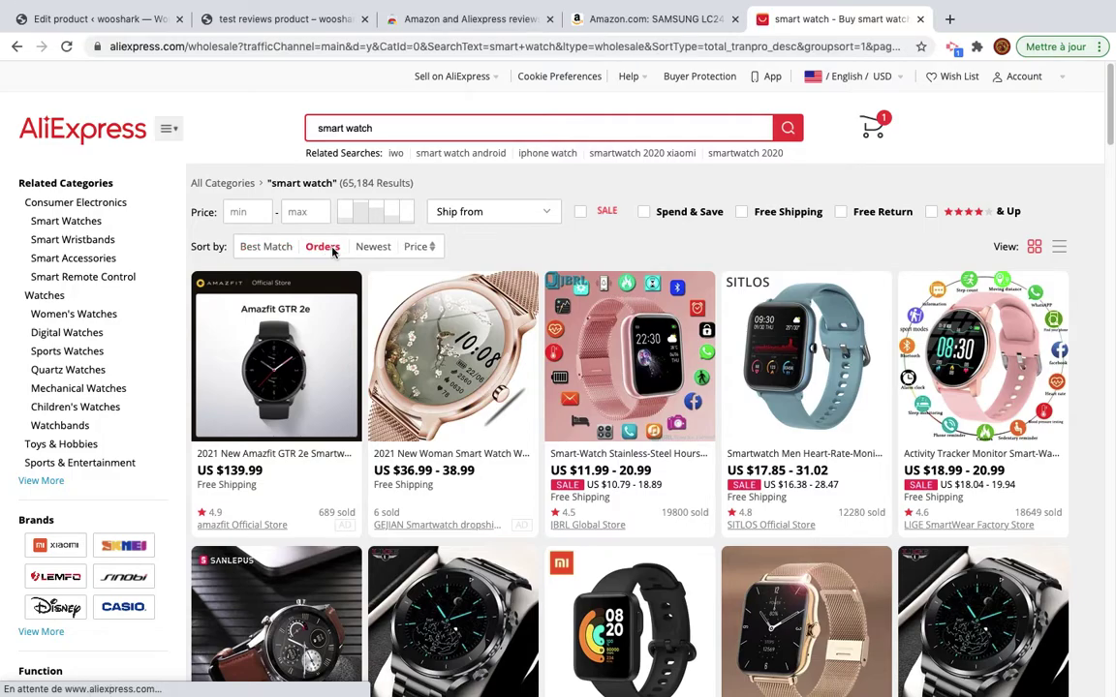
scroll(310, 415, "down", 1)
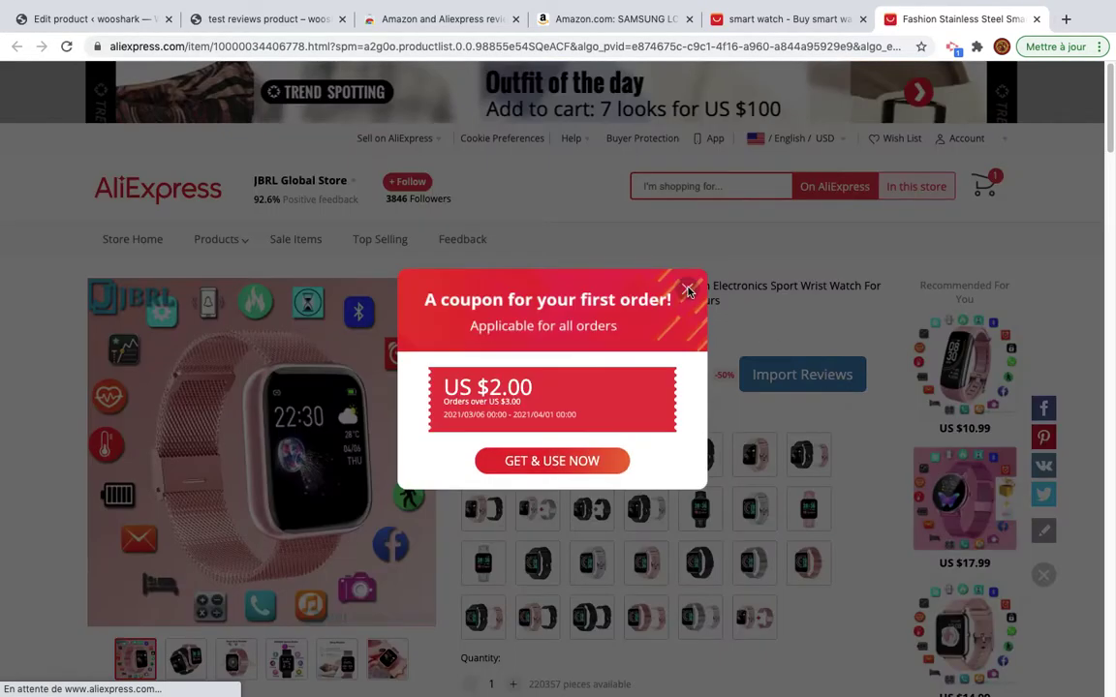
Dismiss the coupon popup, then load and scroll through the smart watch's AliExpress review list.
left_click(688, 291)
left_click(785, 378)
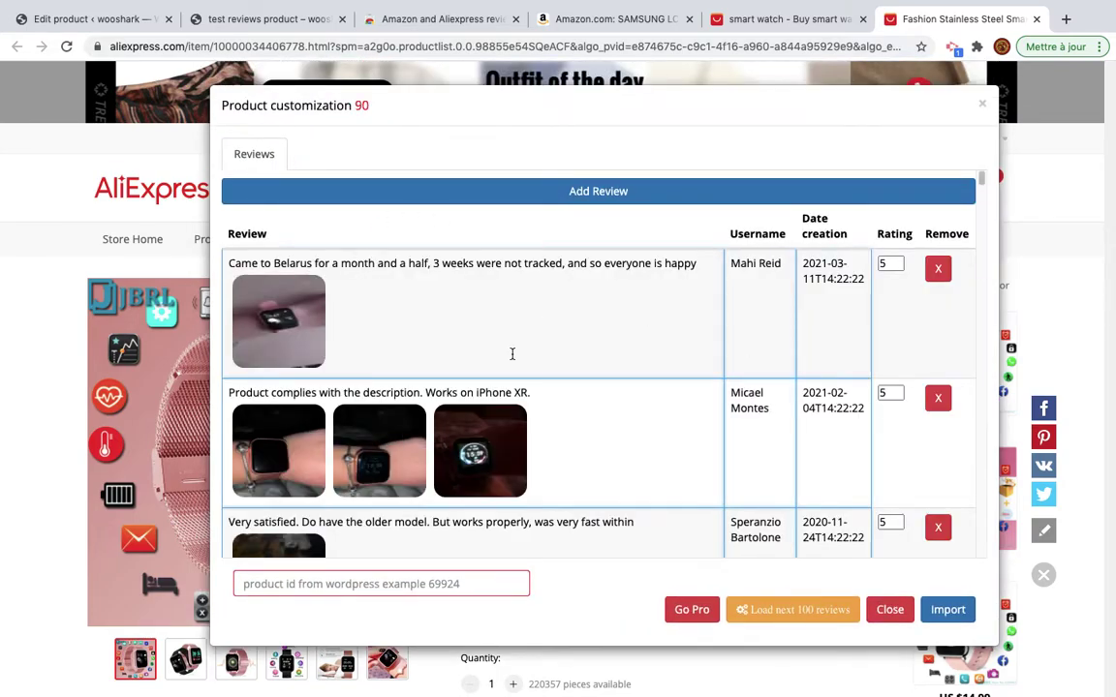
scroll(511, 353, "down", 5)
scroll(511, 353, "down", 3)
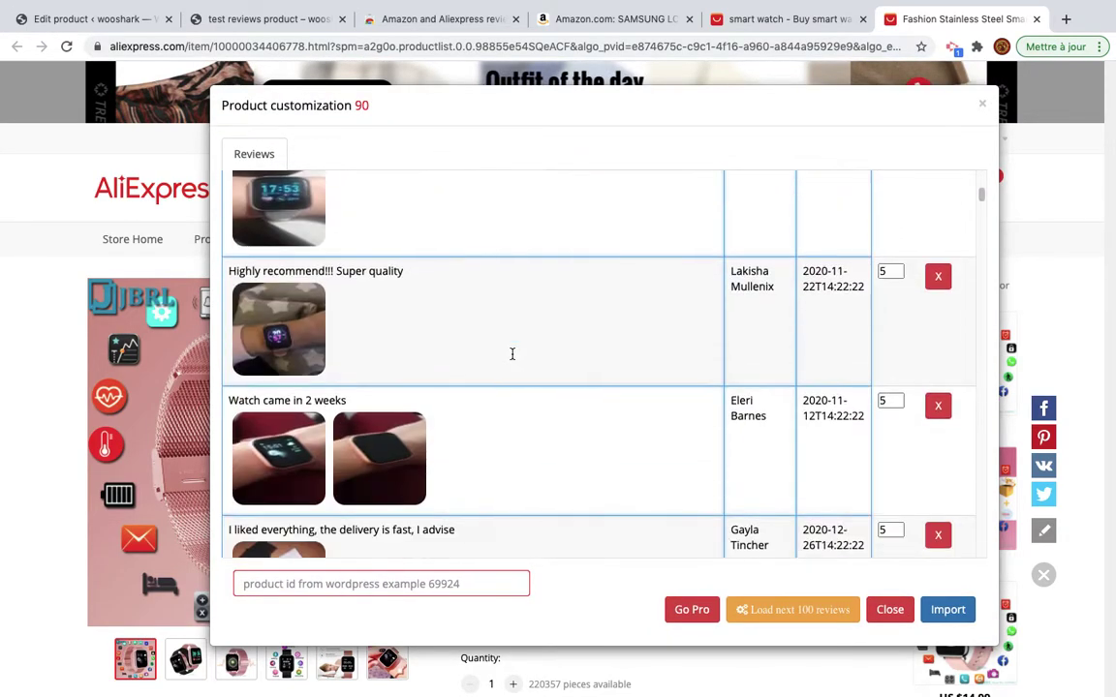
scroll(510, 354, "down", 2)
scroll(511, 353, "down", 1)
scroll(312, 355, "down", 2)
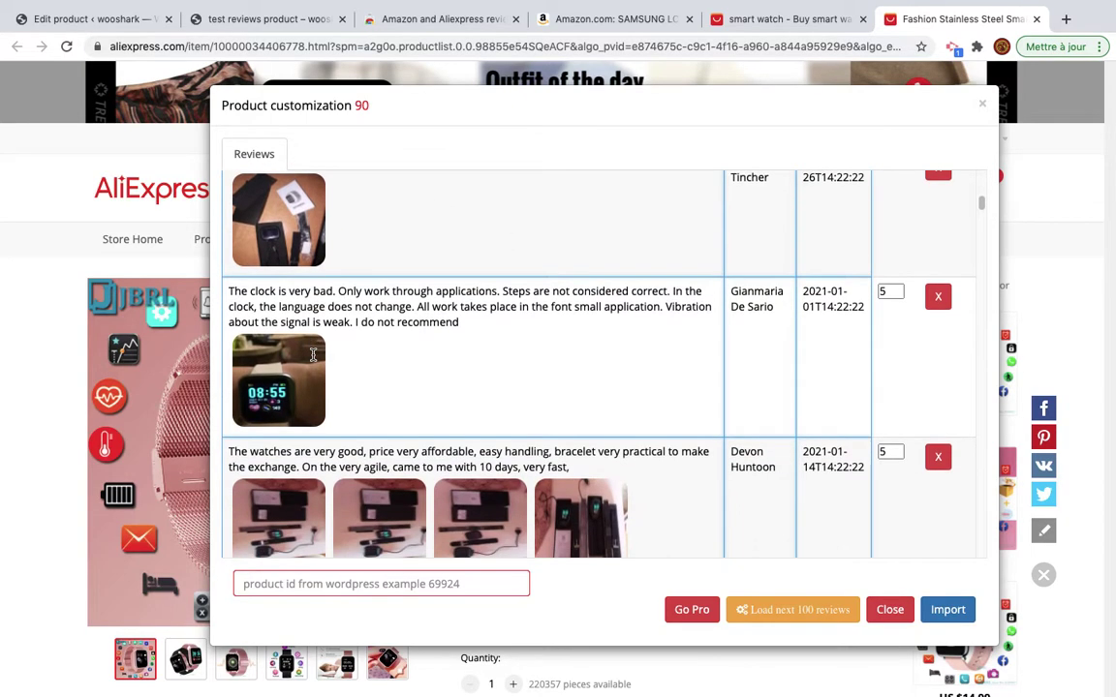
scroll(313, 354, "down", 2)
scroll(313, 355, "down", 2)
scroll(313, 354, "down", 4)
scroll(312, 354, "down", 3)
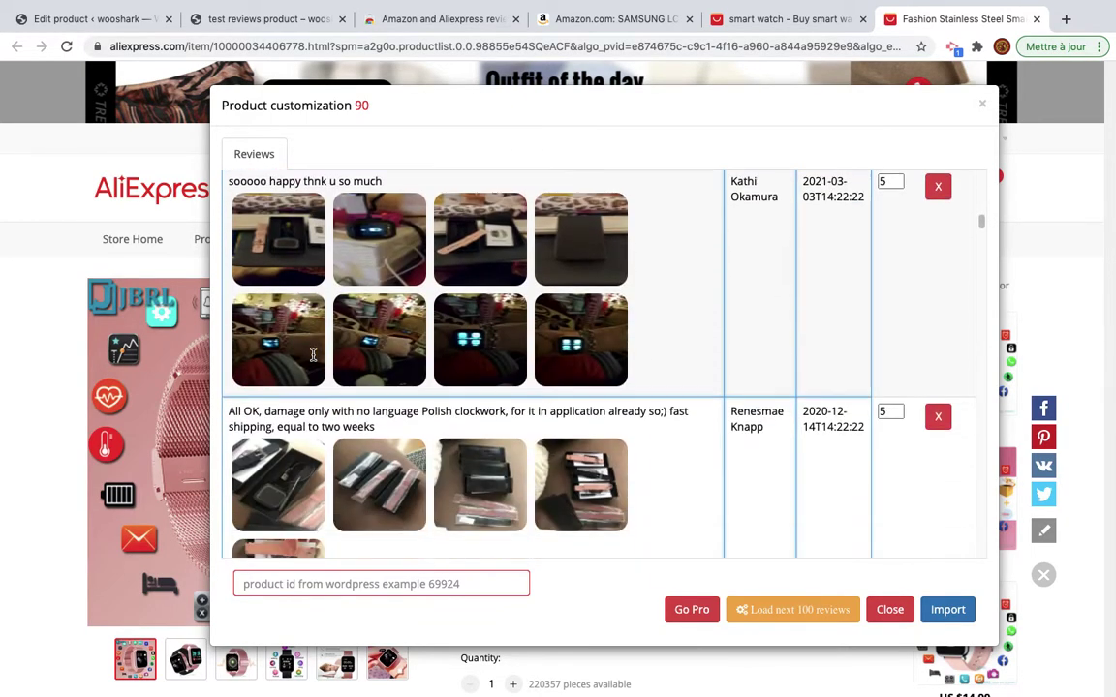
scroll(313, 354, "down", 5)
scroll(312, 355, "down", 3)
scroll(312, 355, "down", 4)
scroll(313, 354, "down", 4)
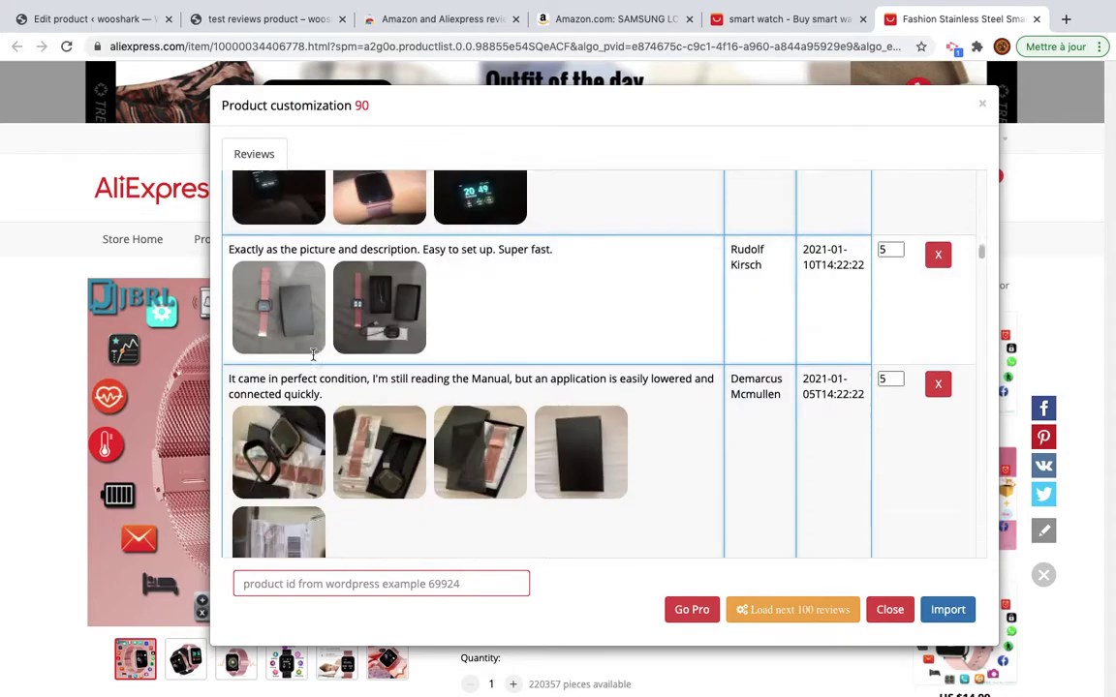
scroll(313, 354, "down", 4)
scroll(312, 355, "down", 4)
scroll(313, 355, "down", 4)
scroll(313, 355, "down", 4)
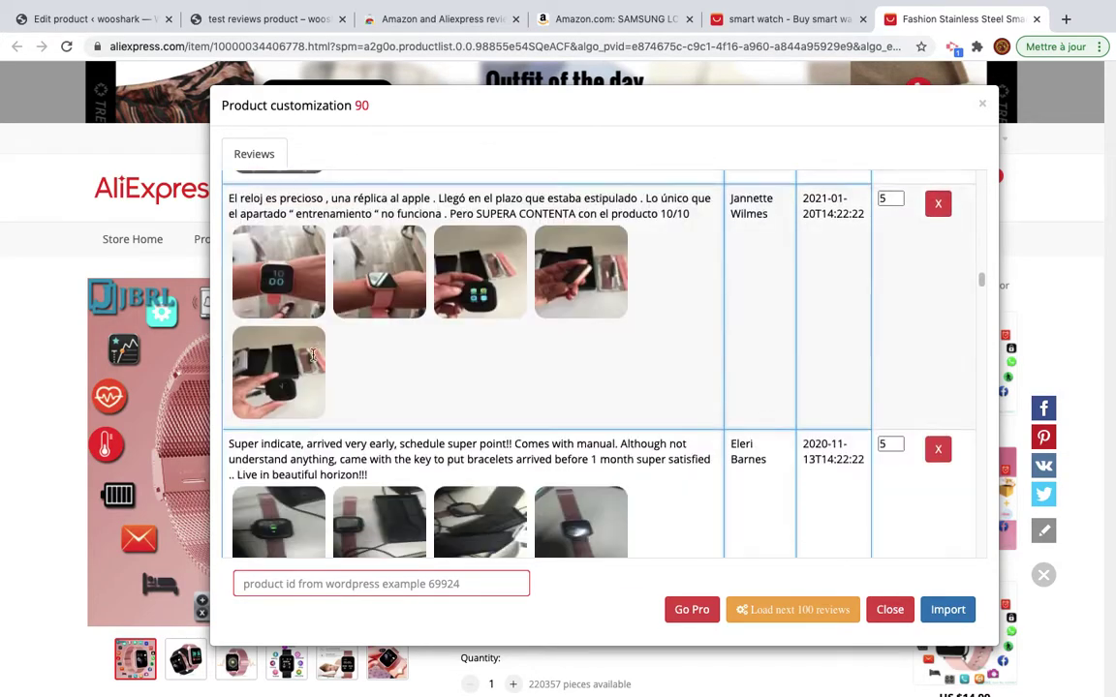
scroll(312, 355, "down", 4)
scroll(313, 355, "down", 4)
scroll(313, 354, "down", 4)
scroll(313, 355, "down", 2)
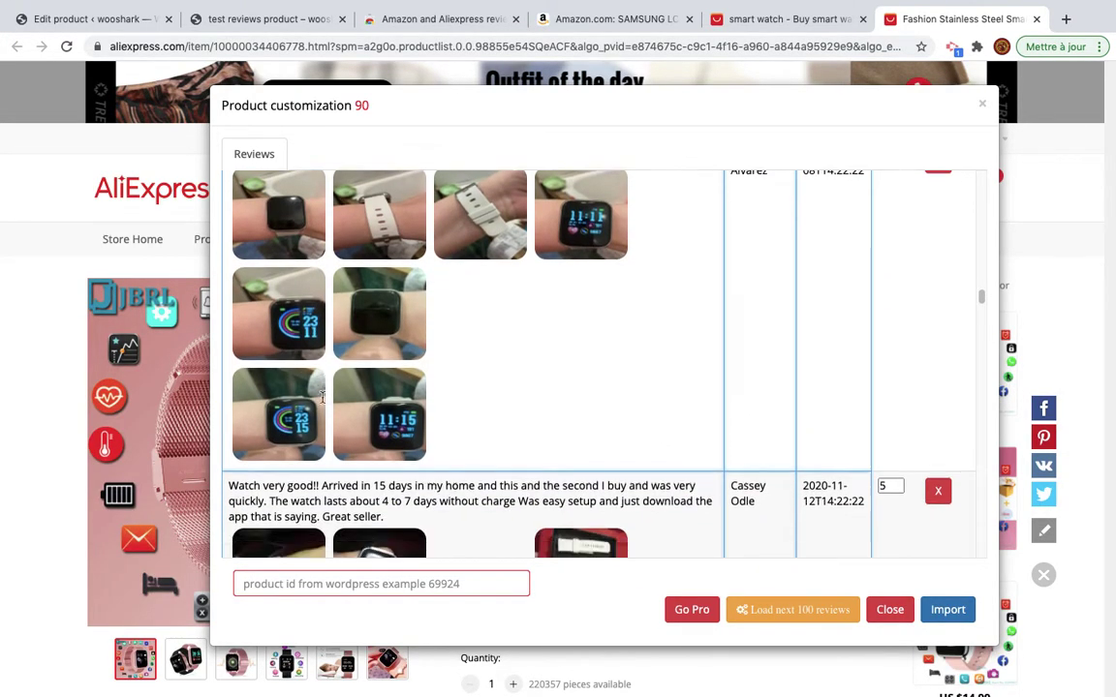
scroll(319, 382, "down", 4)
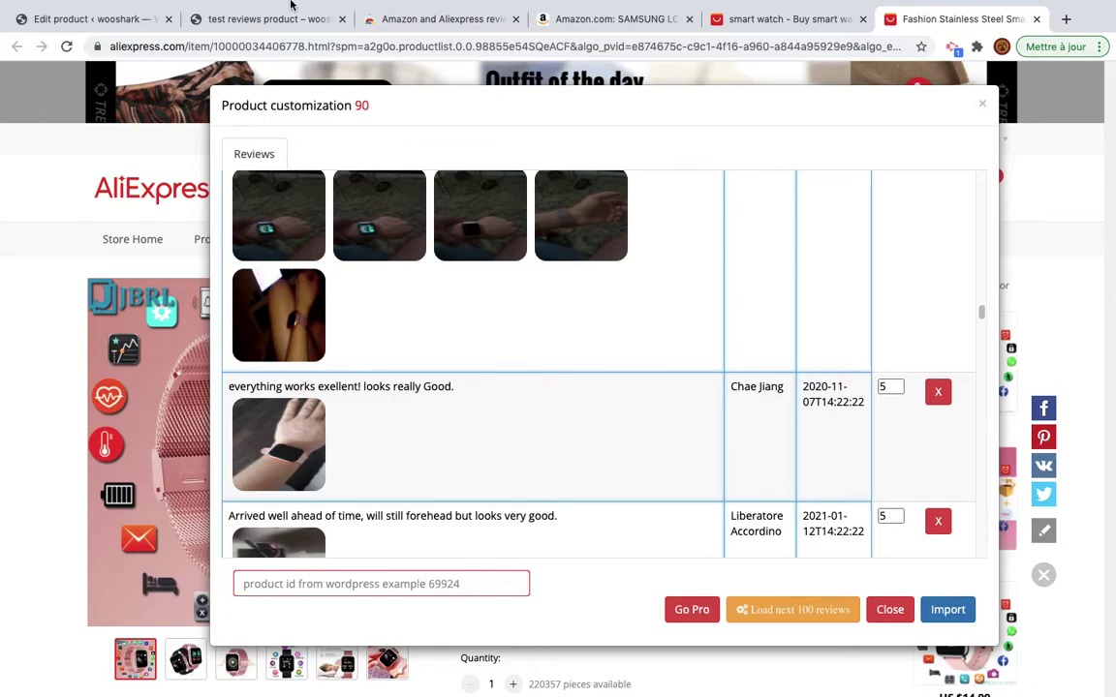
Enter product id 25 in Wooshark and import the smart watch reviews into it.
left_click(292, 13)
left_click(906, 19)
left_click(376, 583)
type("25")
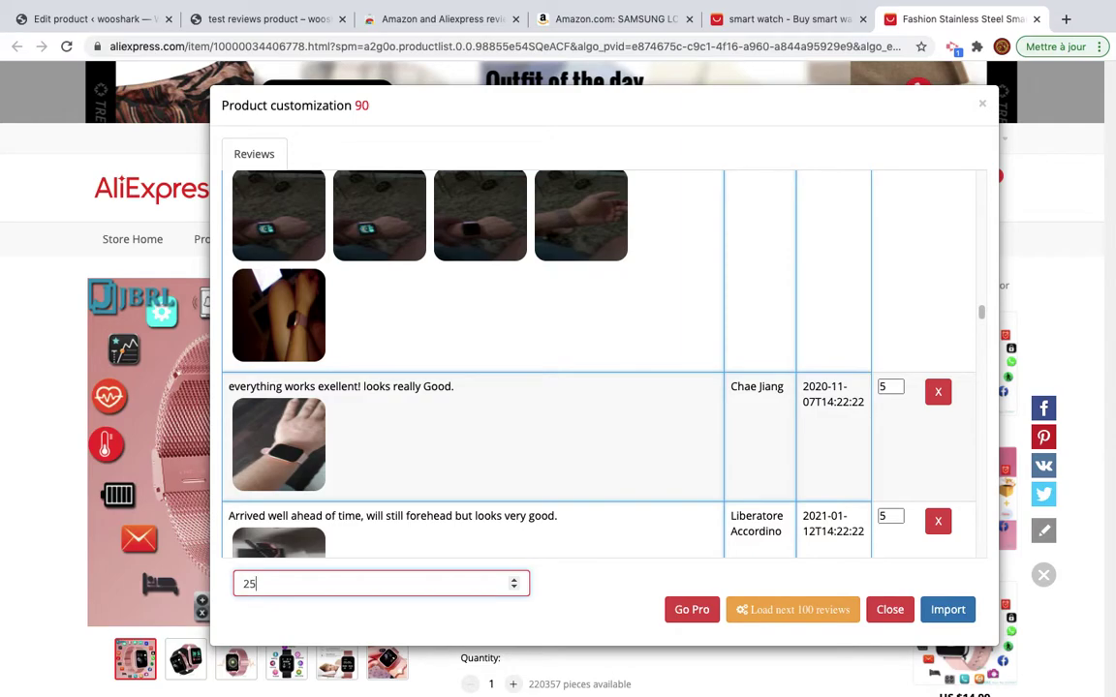
left_click(947, 609)
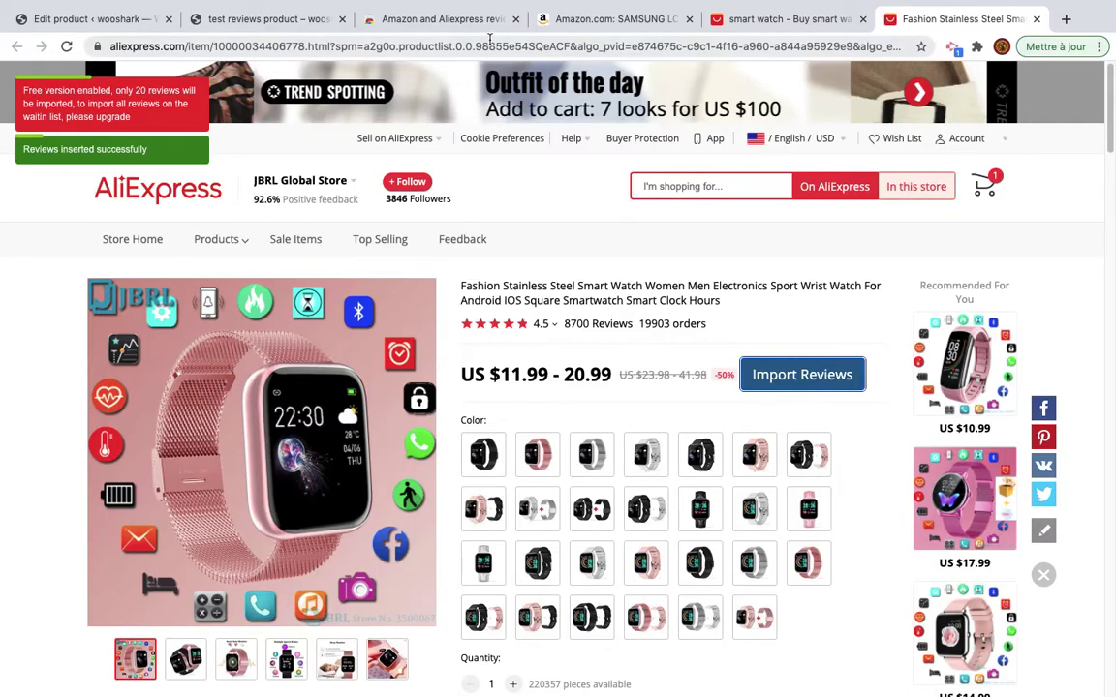
left_click(250, 19)
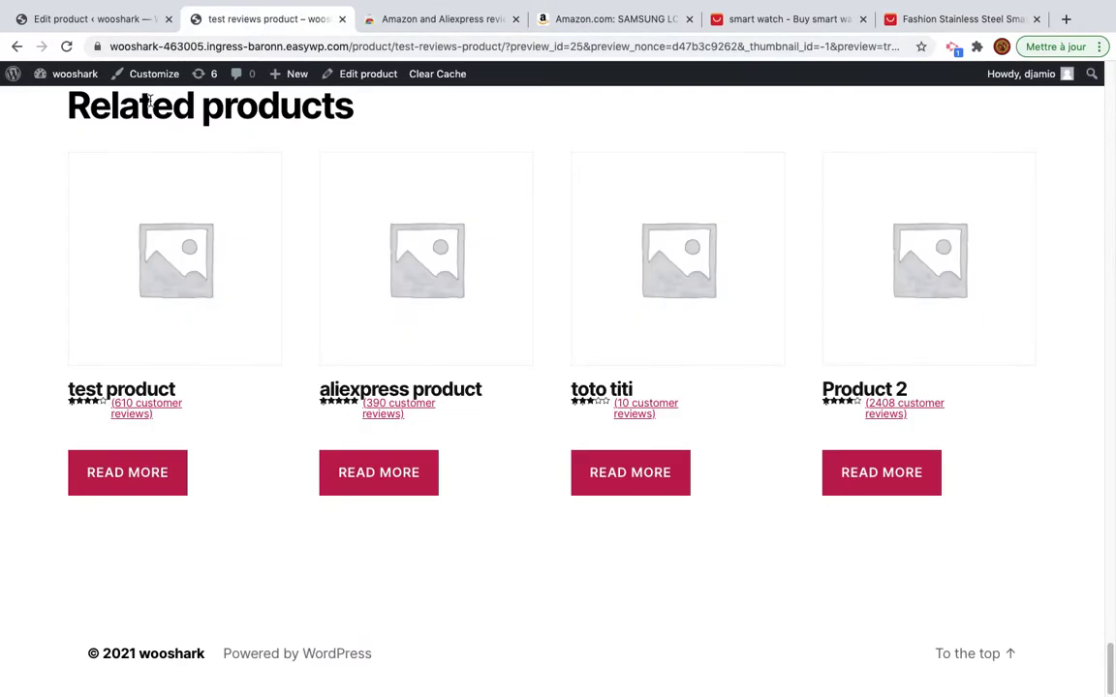
scroll(150, 100, "up", 10)
scroll(184, 174, "up", 10)
scroll(189, 170, "up", 10)
scroll(195, 158, "up", 10)
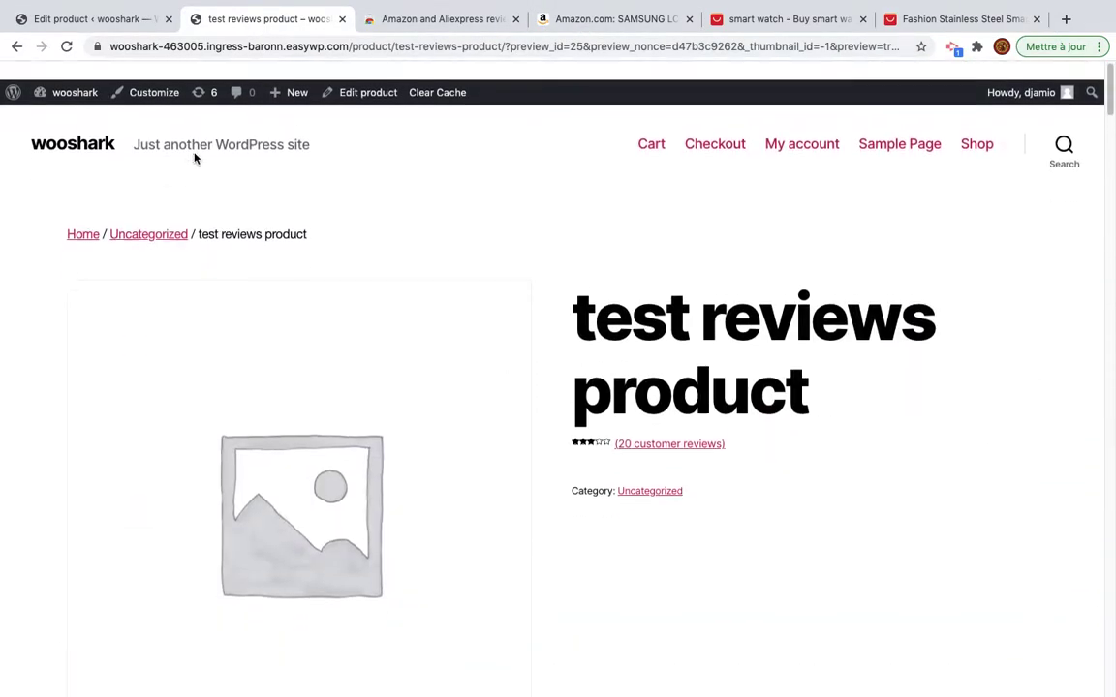
left_click(66, 48)
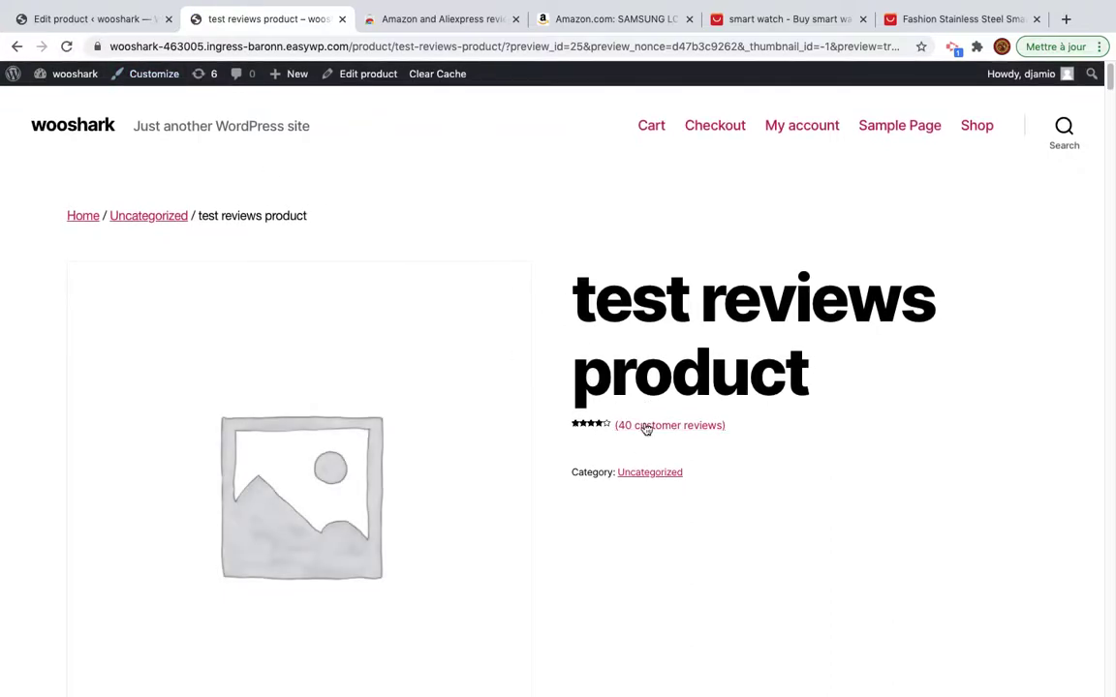
scroll(645, 428, "down", 10)
scroll(645, 428, "down", 10)
scroll(645, 428, "down", 10)
scroll(645, 428, "down", 10)
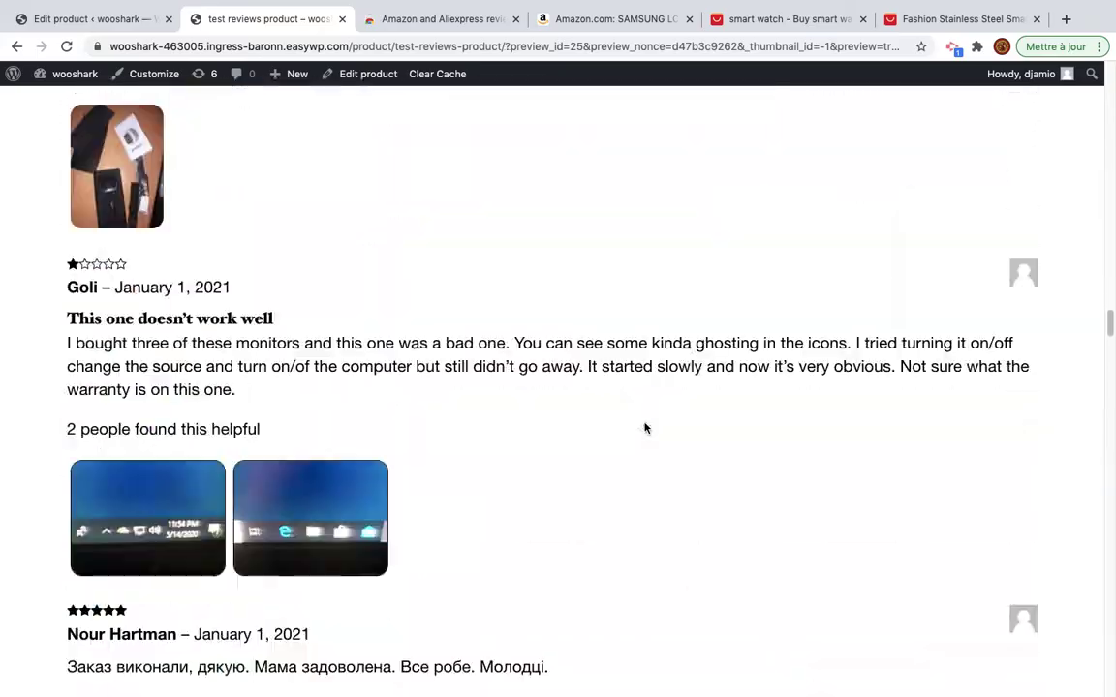
scroll(645, 428, "down", 10)
scroll(645, 428, "down", 2)
scroll(644, 423, "down", 5)
scroll(644, 423, "down", 4)
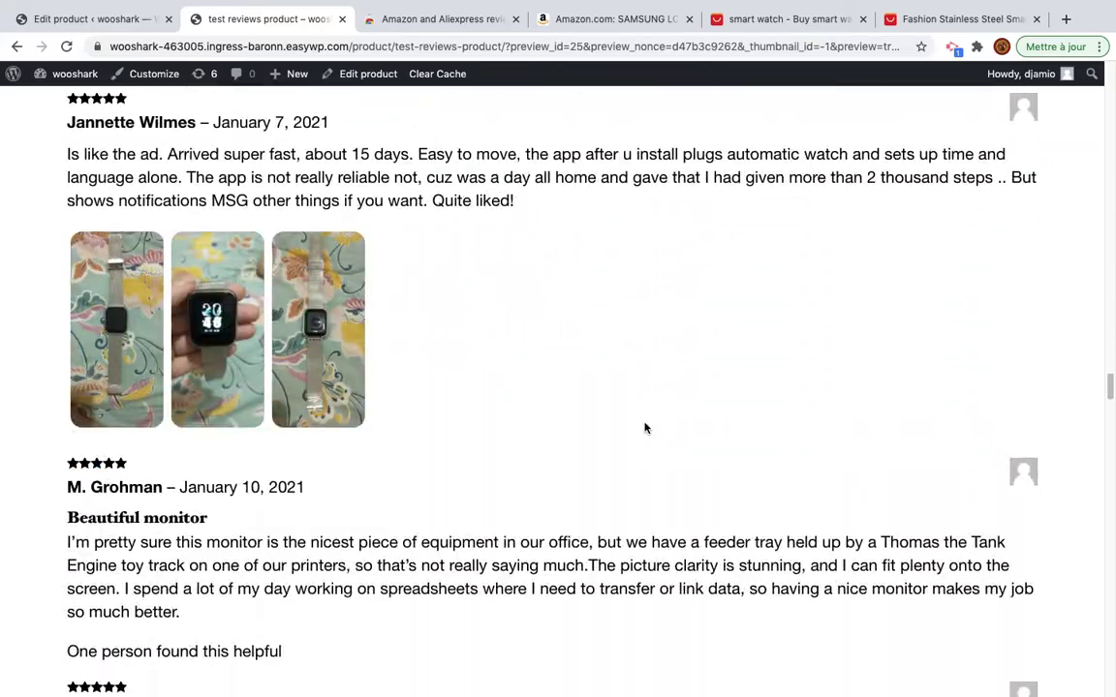
scroll(644, 423, "down", 5)
scroll(644, 423, "down", 5)
scroll(645, 426, "down", 5)
scroll(645, 429, "down", 5)
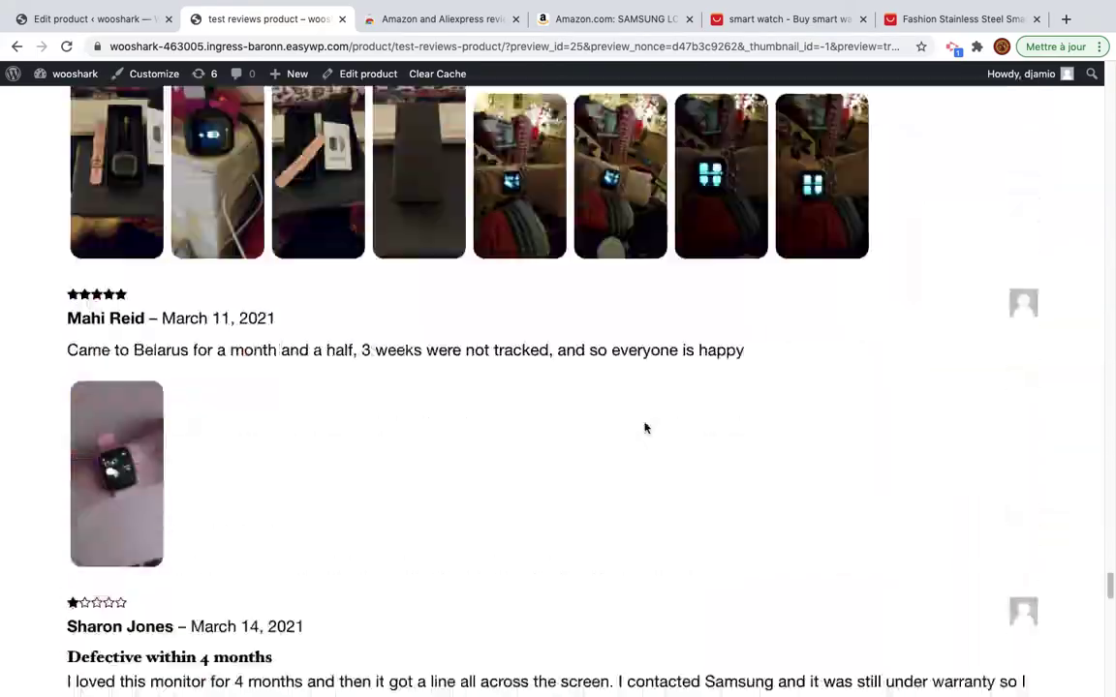
scroll(645, 428, "down", 5)
scroll(645, 428, "down", 5)
scroll(645, 428, "up", 10)
scroll(645, 428, "up", 10)
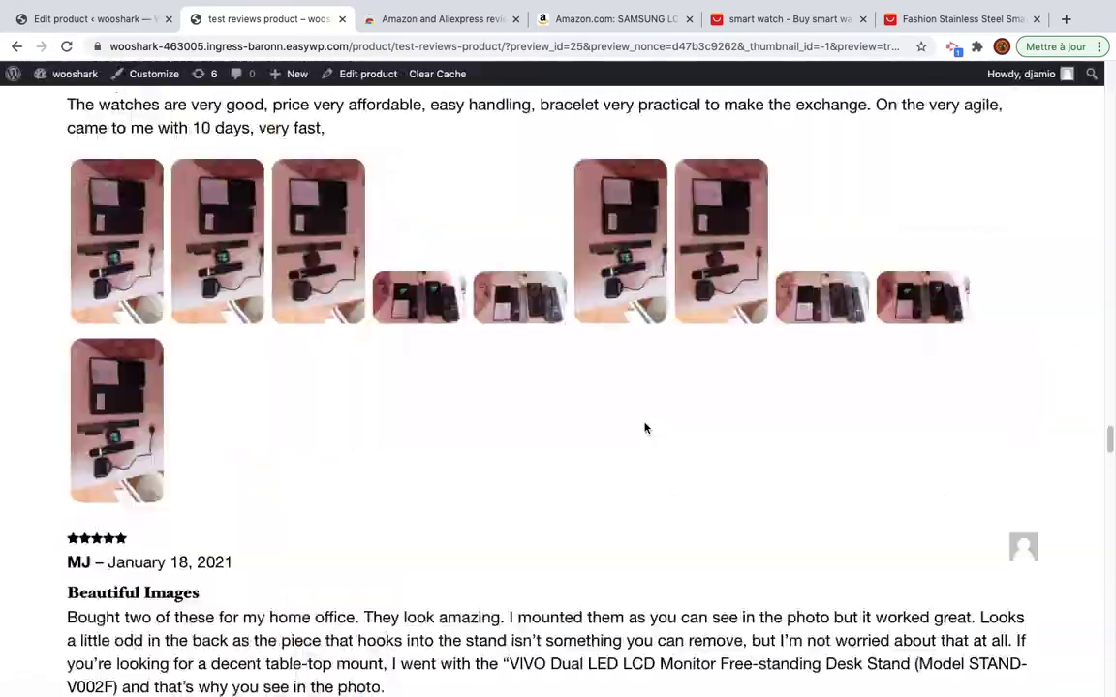
scroll(645, 428, "up", 10)
scroll(678, 368, "up", 10)
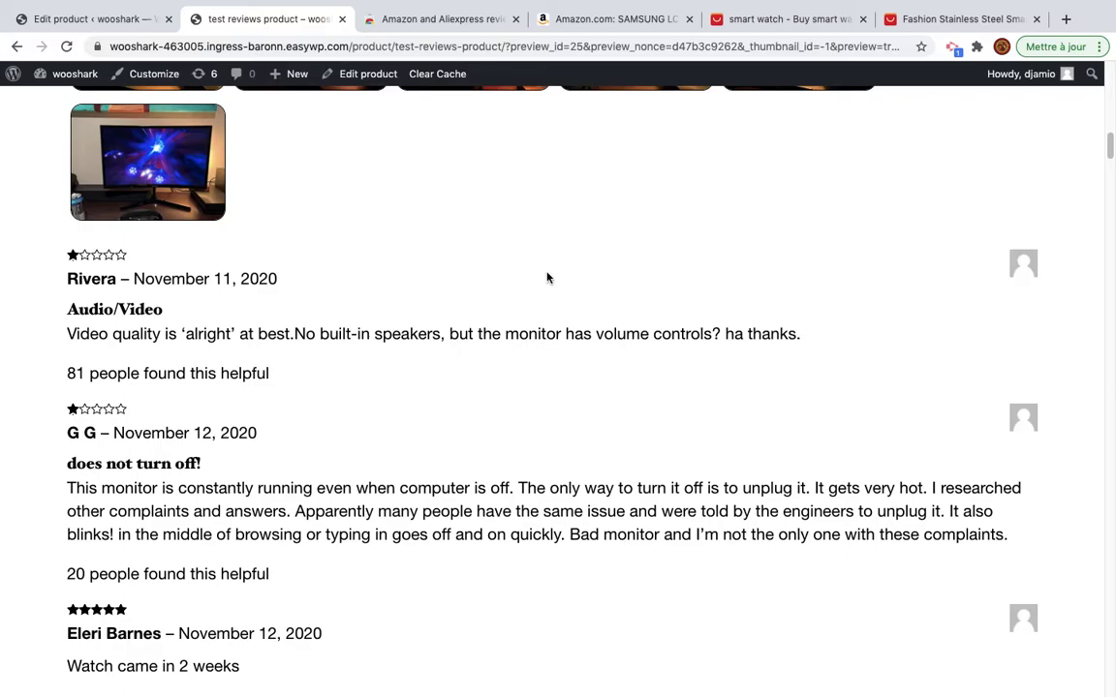
Glance at the installed extensions list and the notes holding the activation code.
left_click(977, 48)
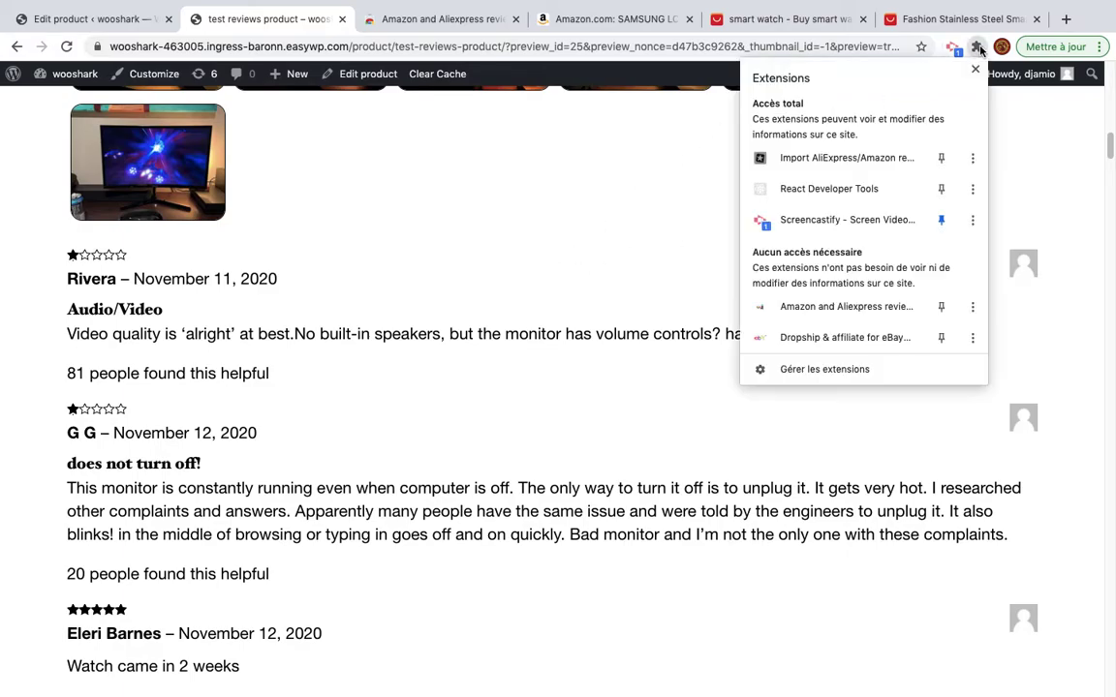
left_click(613, 221)
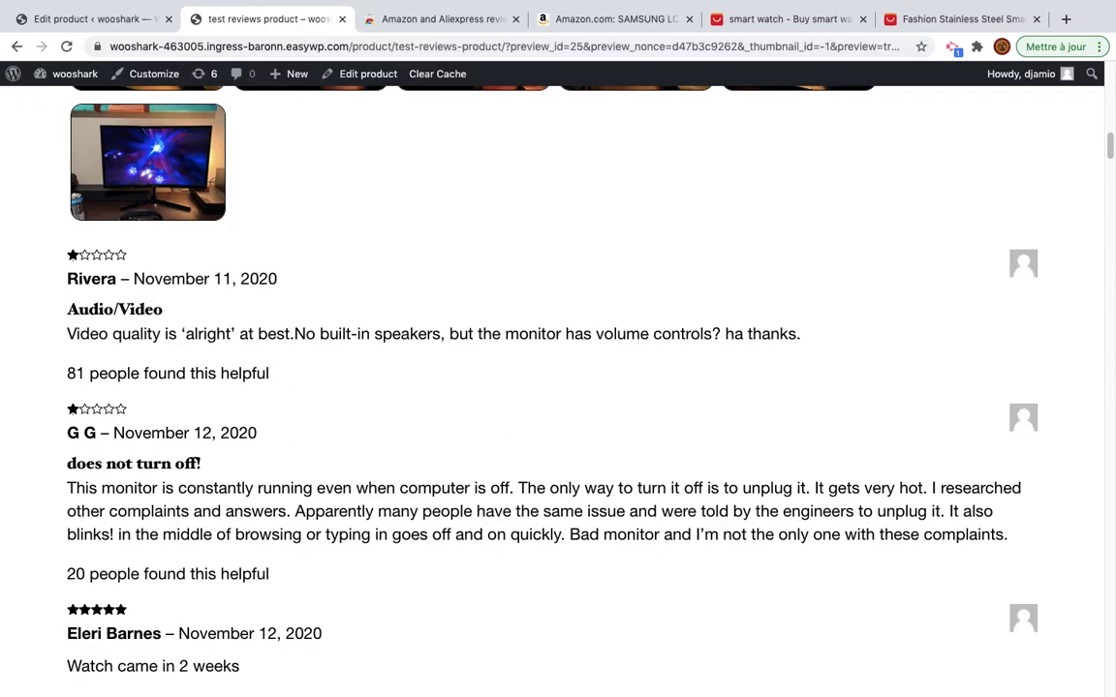
left_click(752, 671)
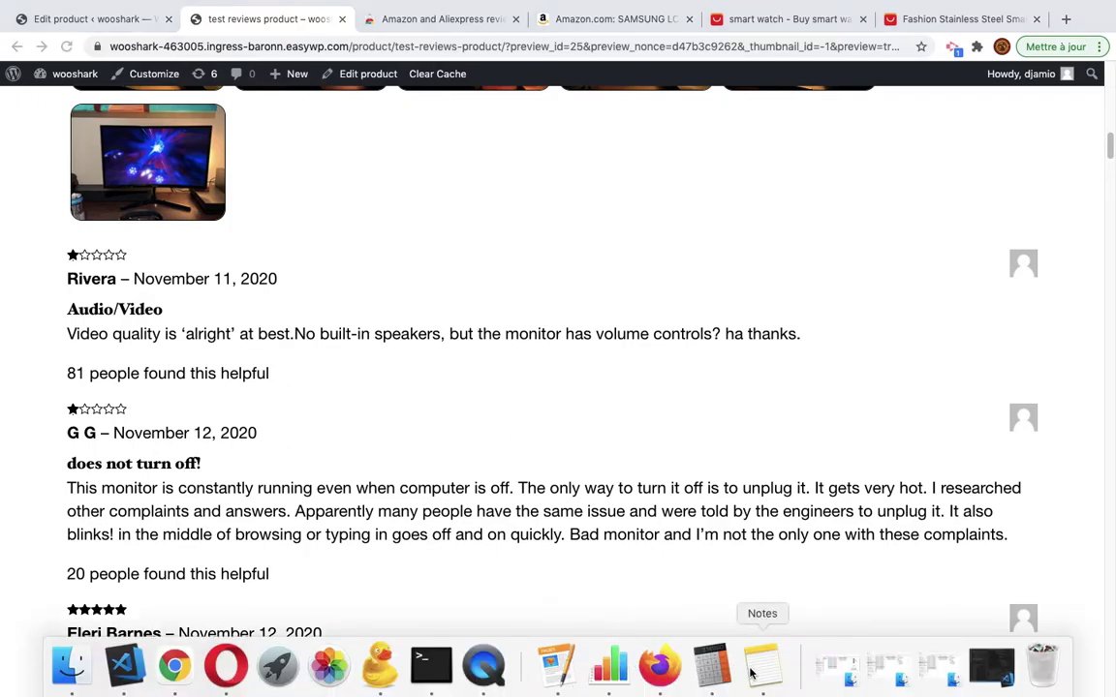
key("ctrl+Left")
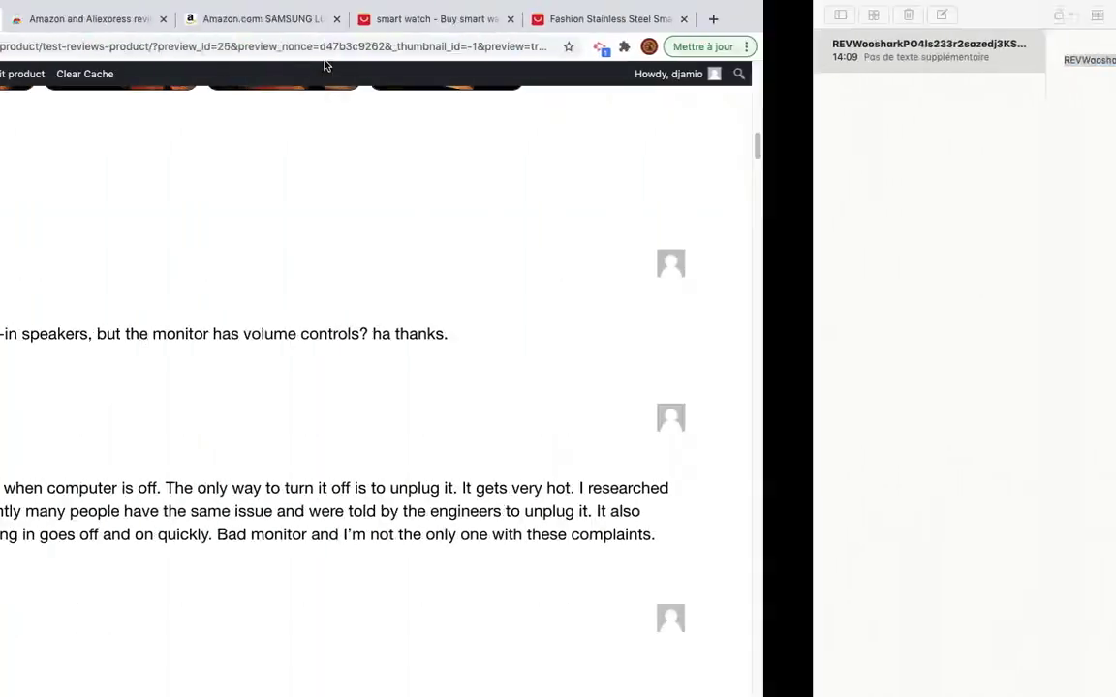
scroll(635, 239, "up", 10)
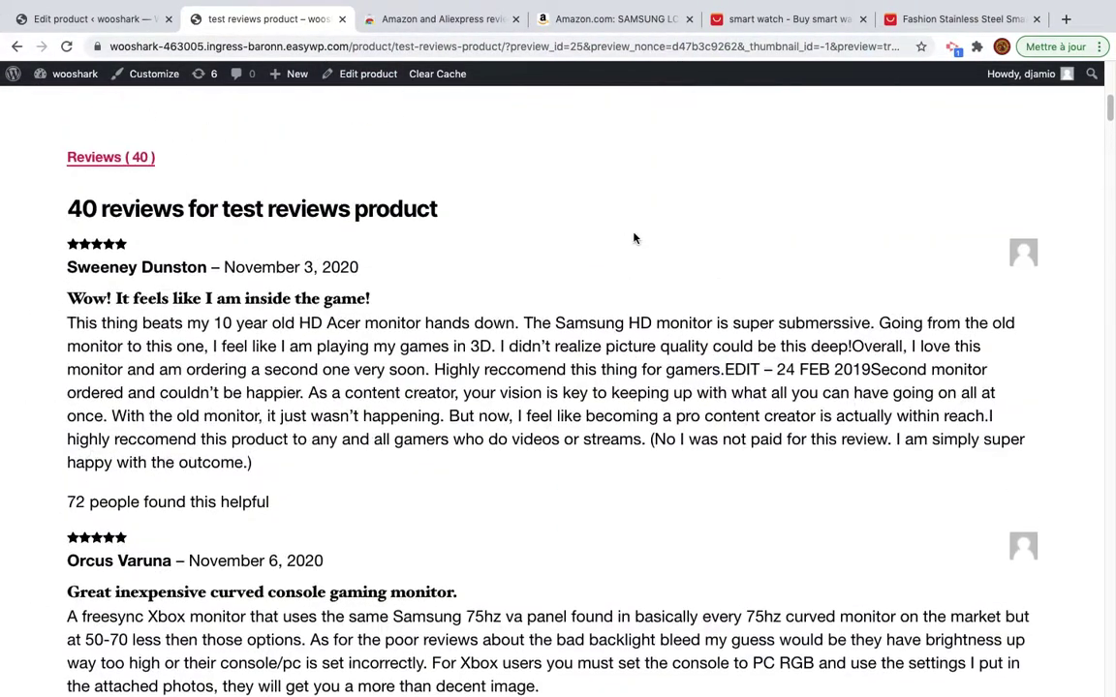
scroll(634, 238, "up", 10)
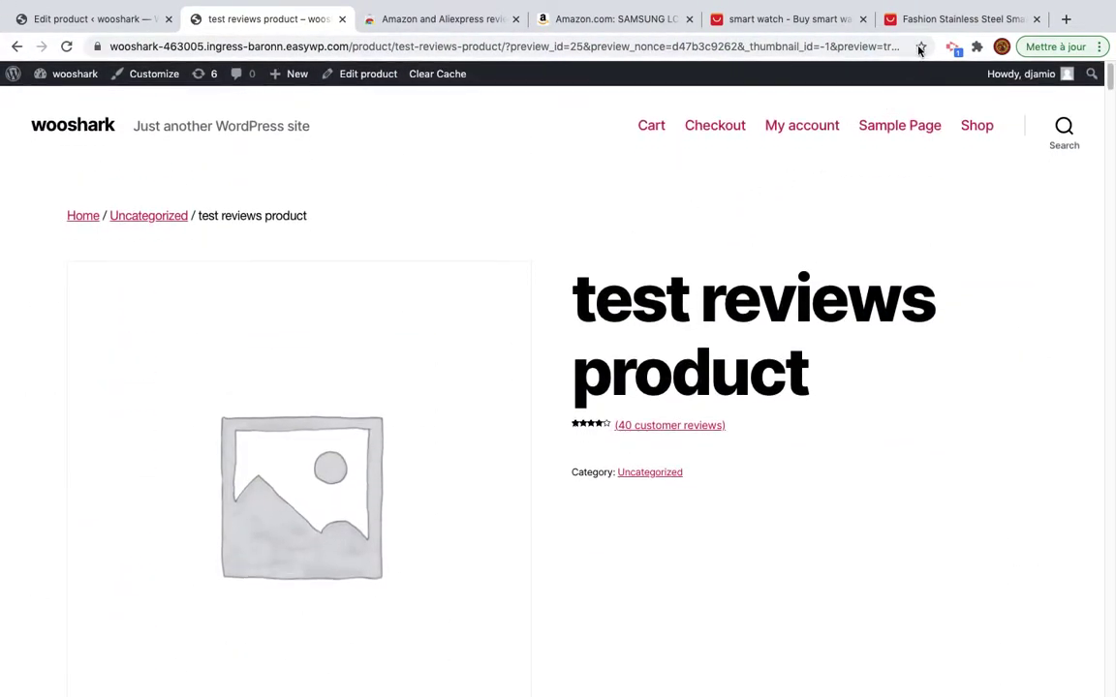
From Gérer les extensions, open the reviews extension's Détails and its Options d'extension page.
left_click(977, 47)
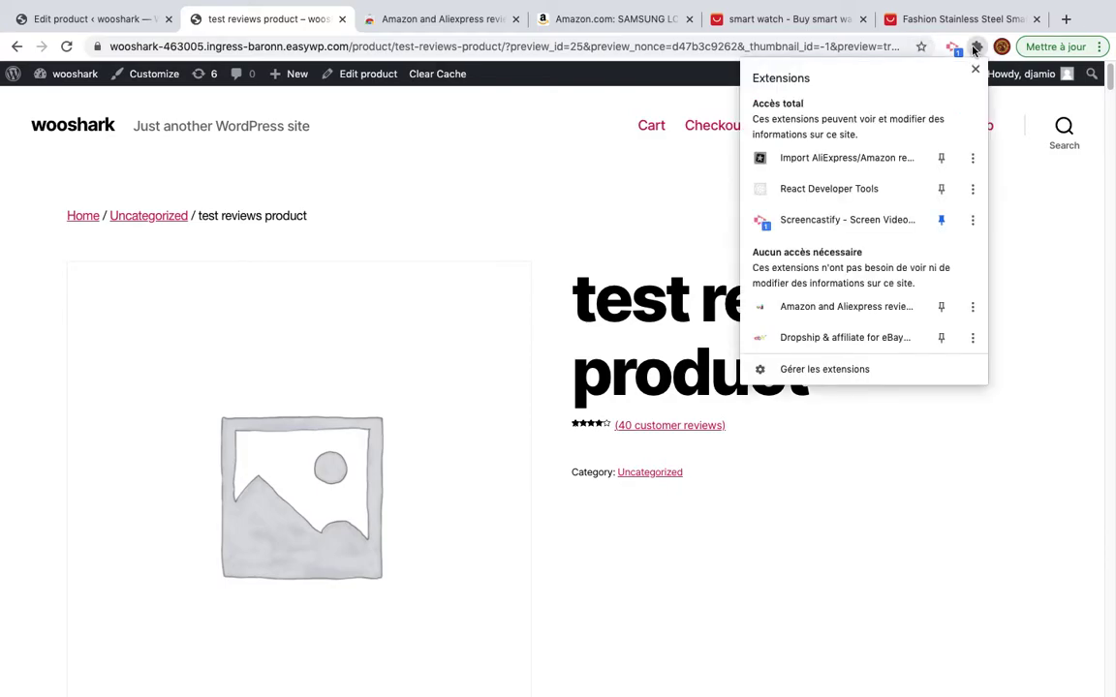
left_click(817, 369)
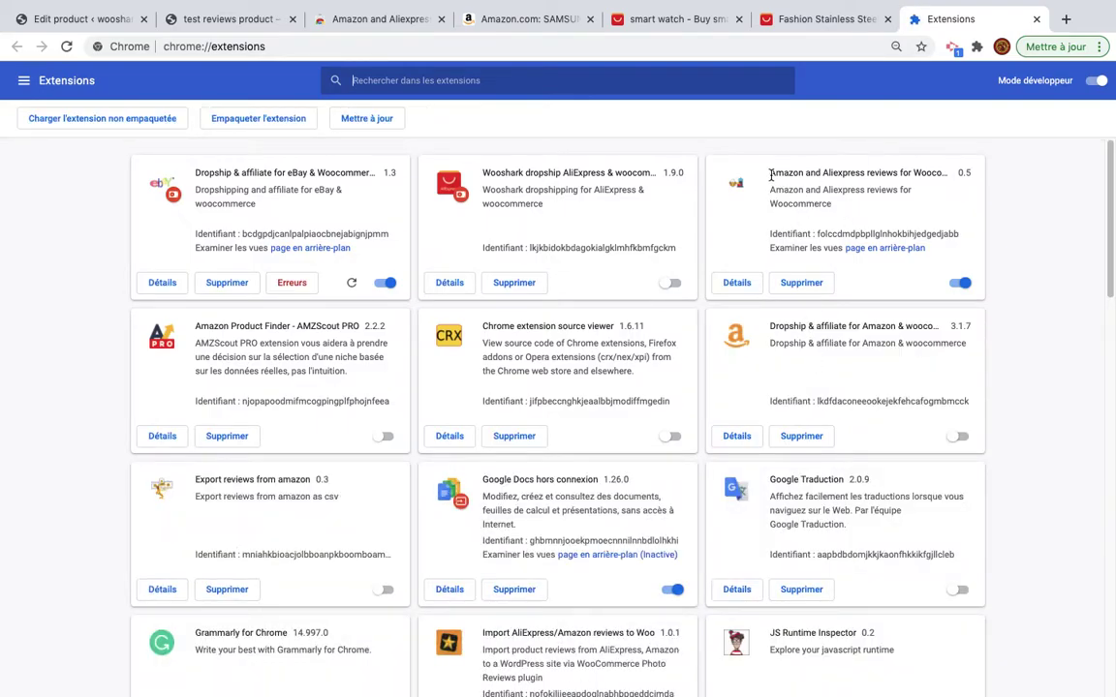
left_click_drag(771, 175, 961, 171)
left_click_drag(771, 175, 936, 177)
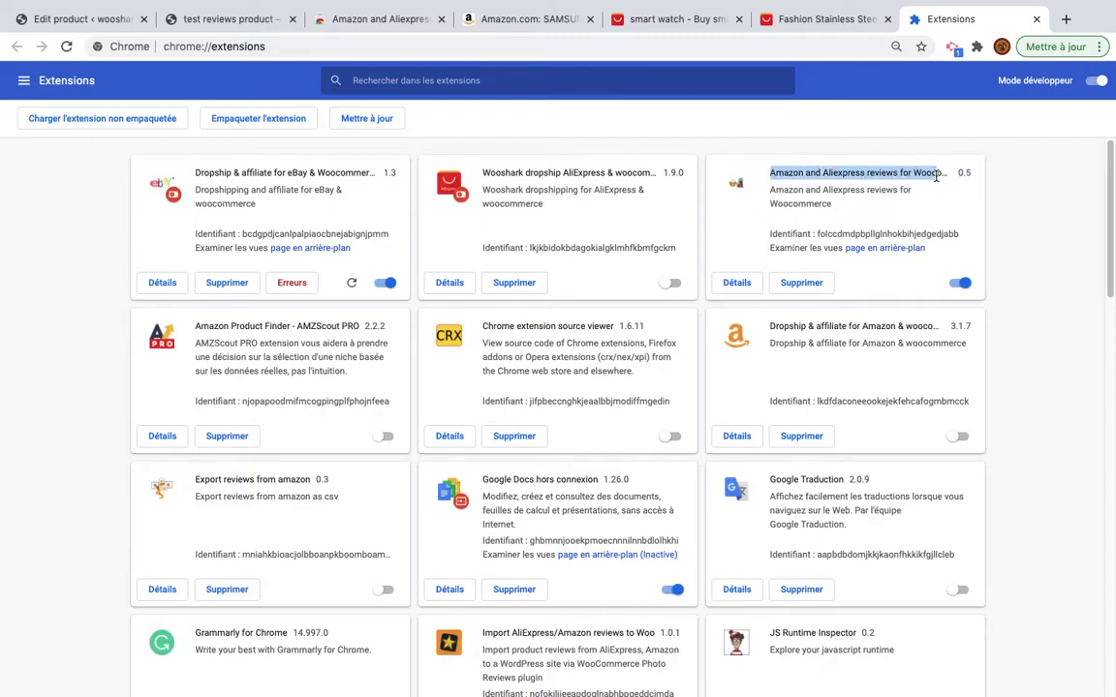
left_click(736, 283)
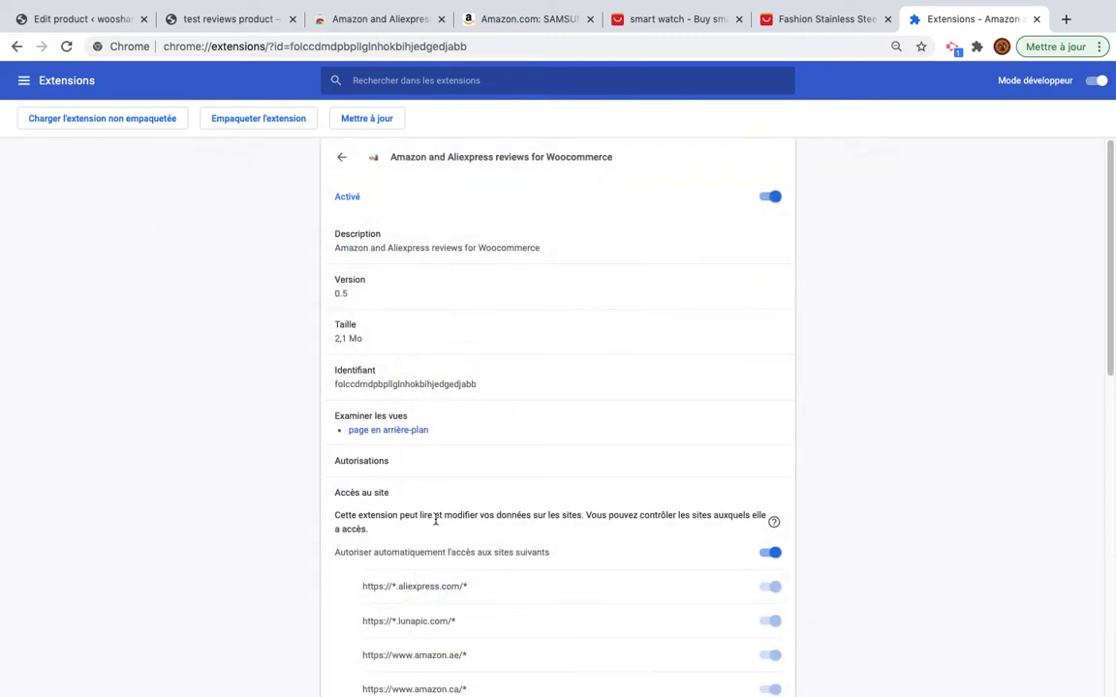
scroll(436, 518, "down", 10)
left_click(402, 524)
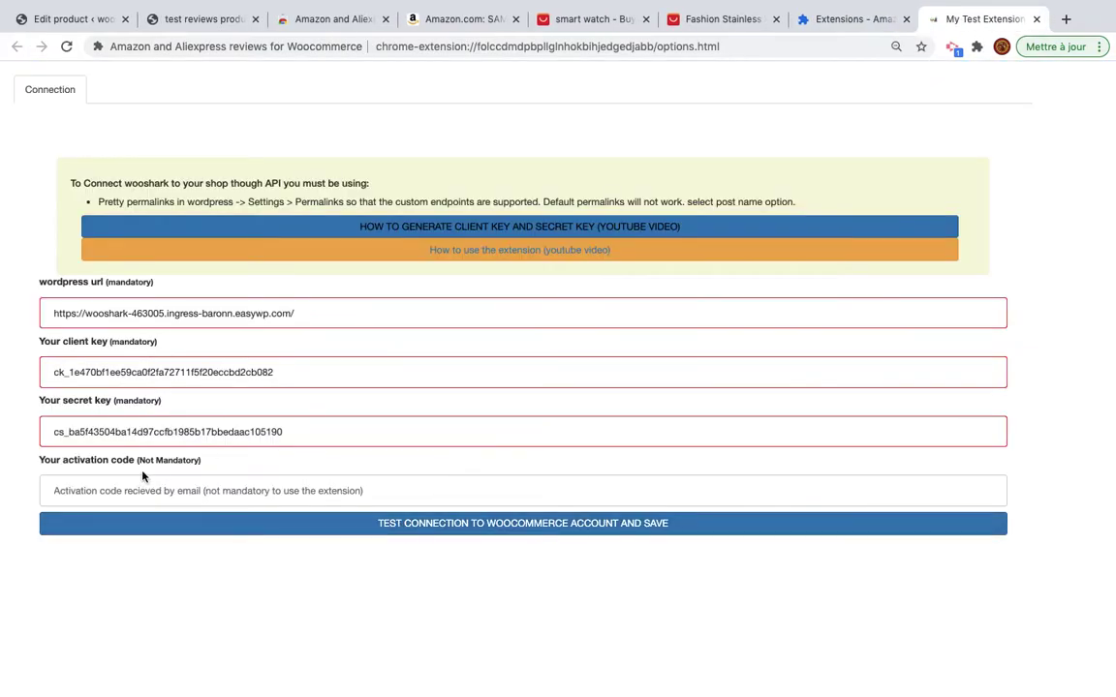
left_click(309, 427)
key("Tab")
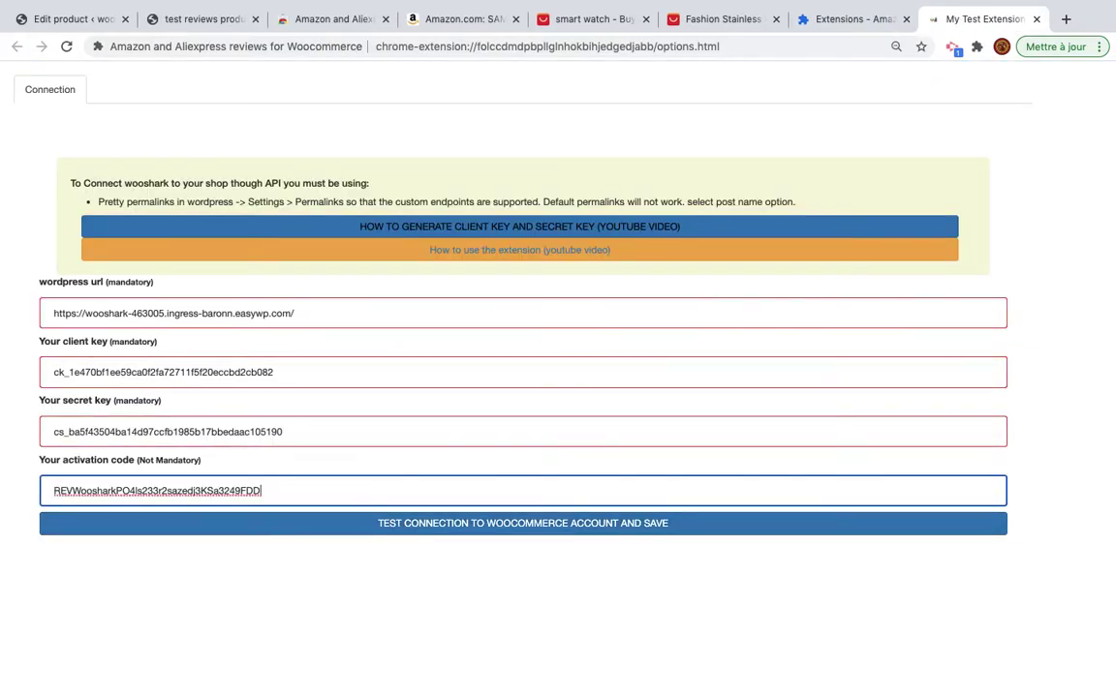
left_click(275, 525)
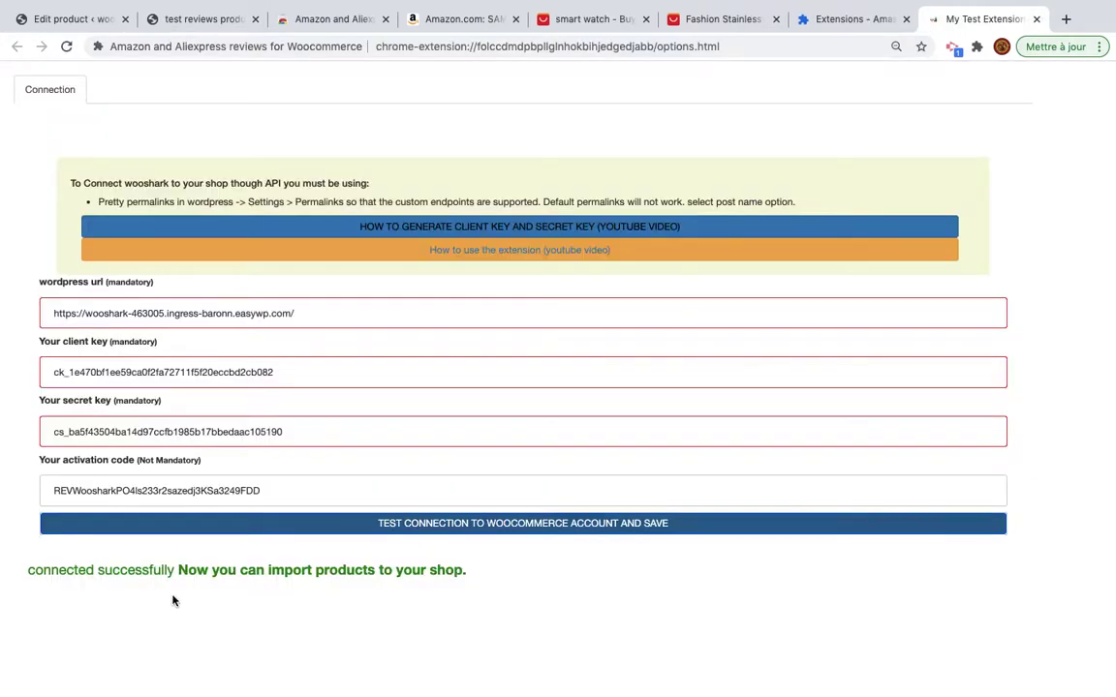
left_click_drag(72, 572, 358, 588)
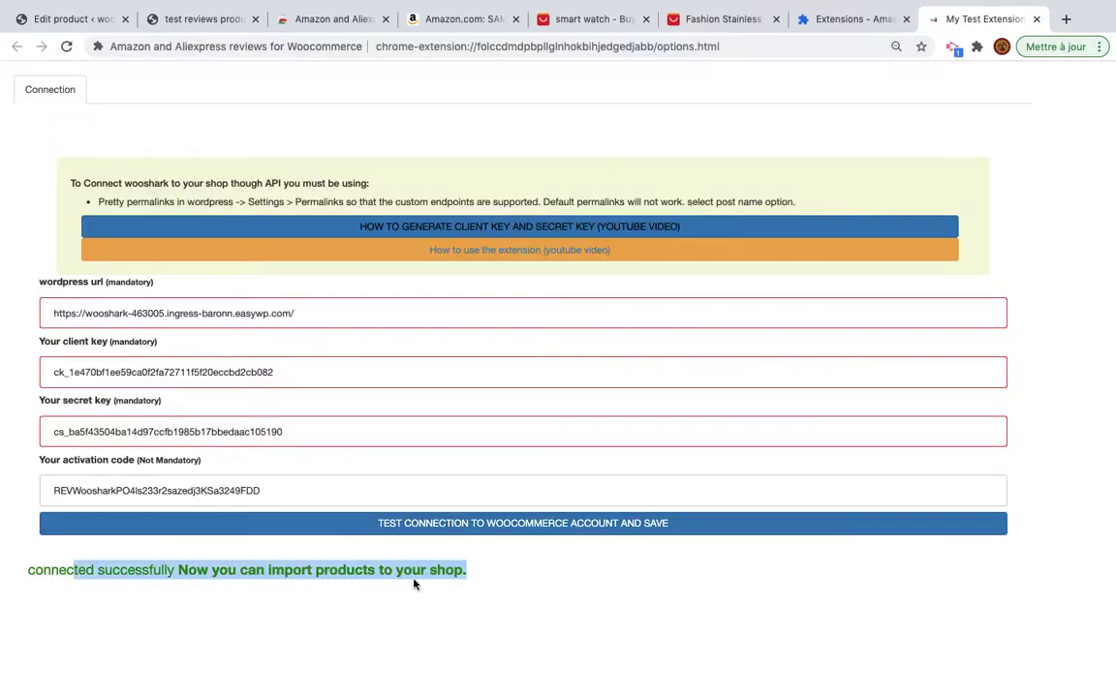
left_click(474, 644)
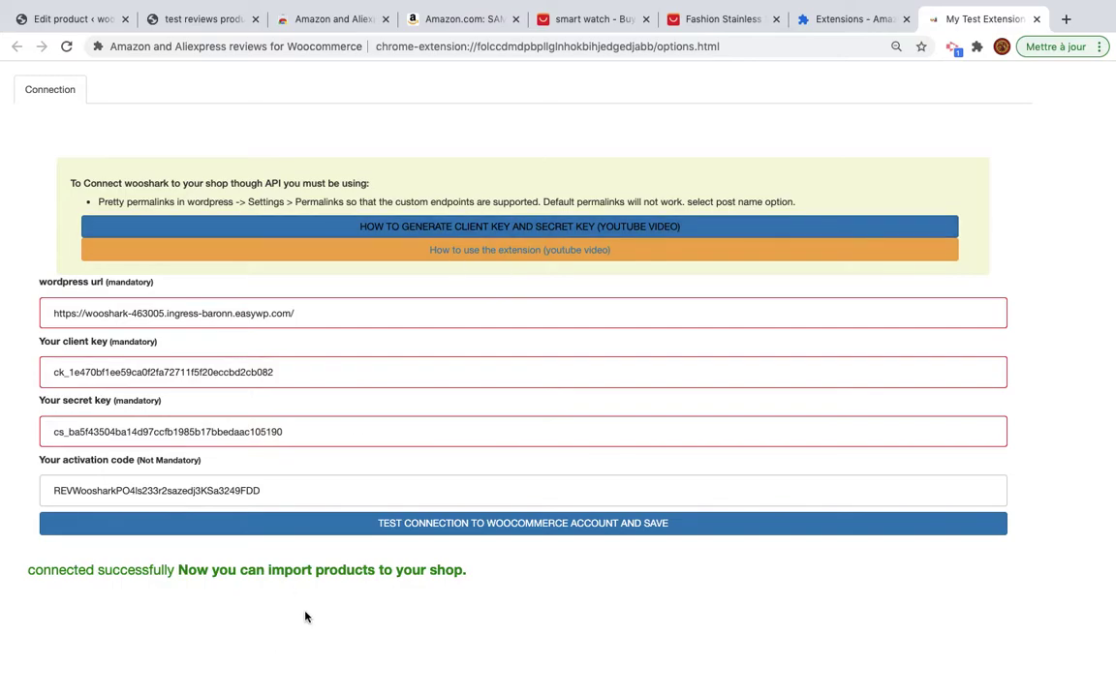
left_click(446, 19)
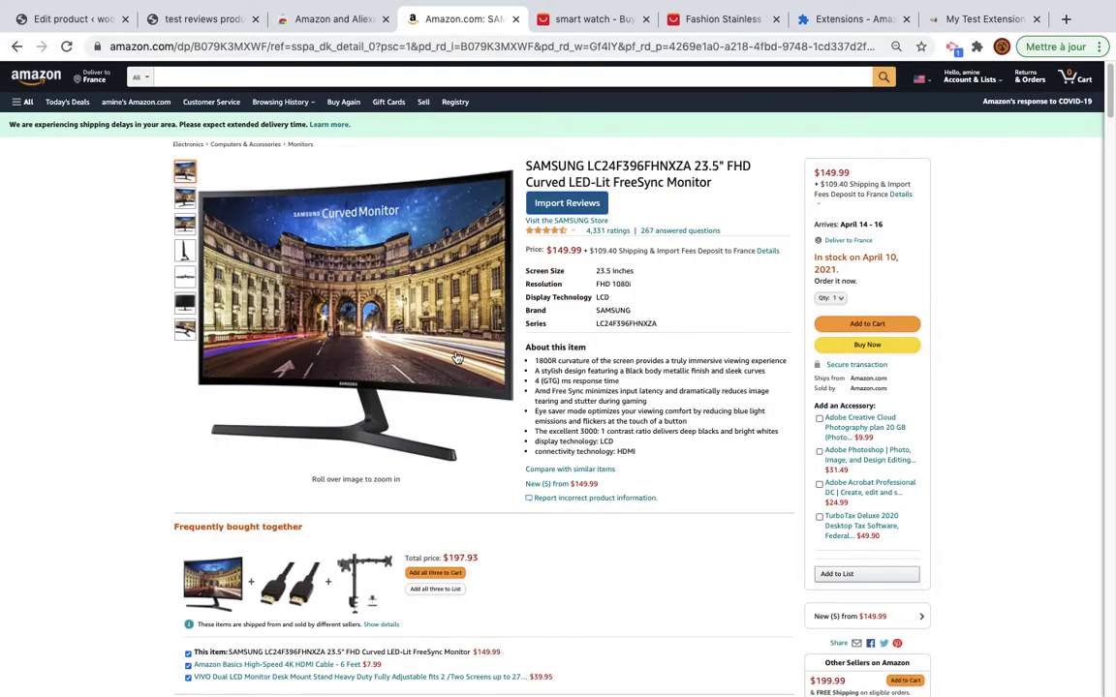
Open the AOC curved monitor's review import table and load three more batches of 100 reviews.
scroll(456, 358, "down", 5)
scroll(465, 387, "down", 2)
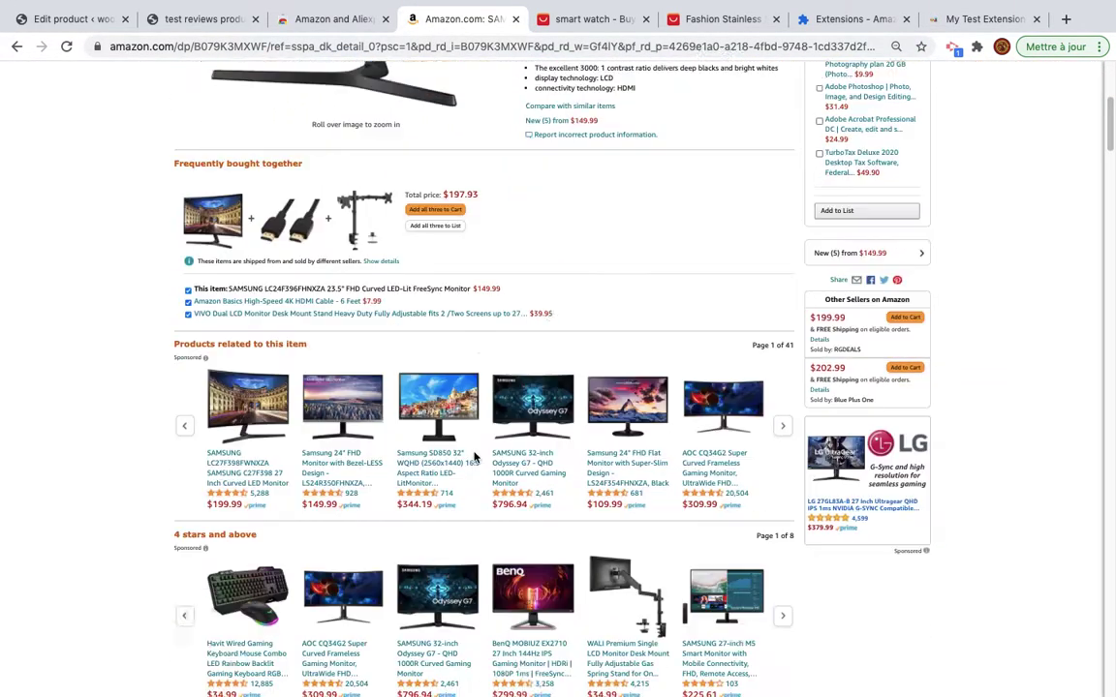
scroll(475, 457, "down", 2)
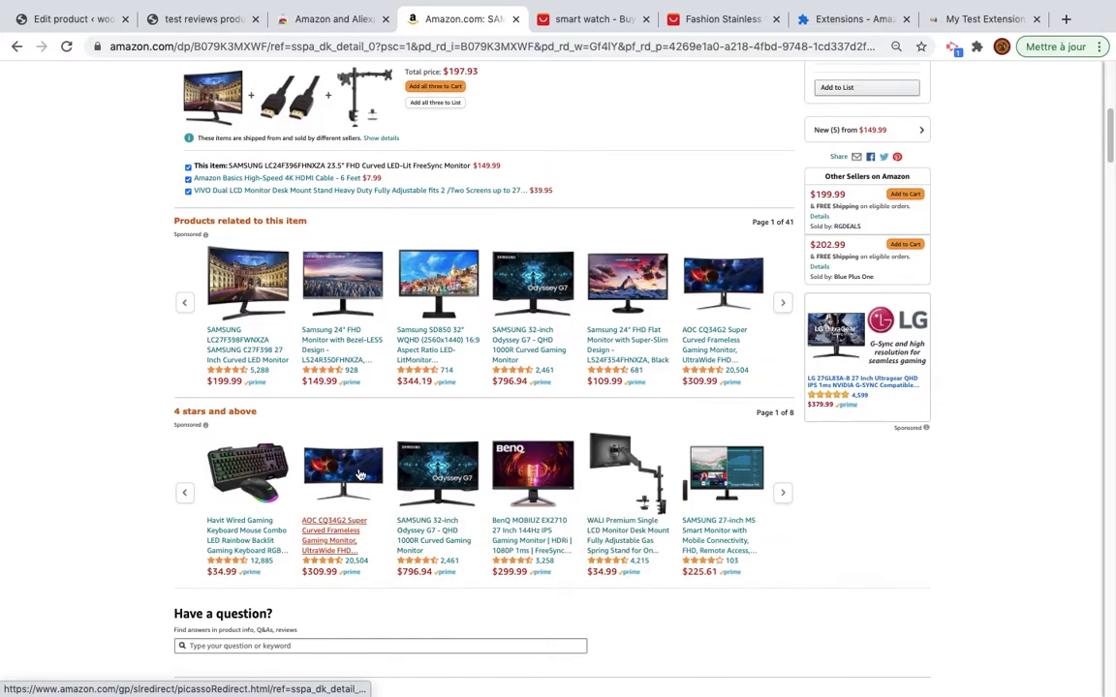
left_click(358, 474)
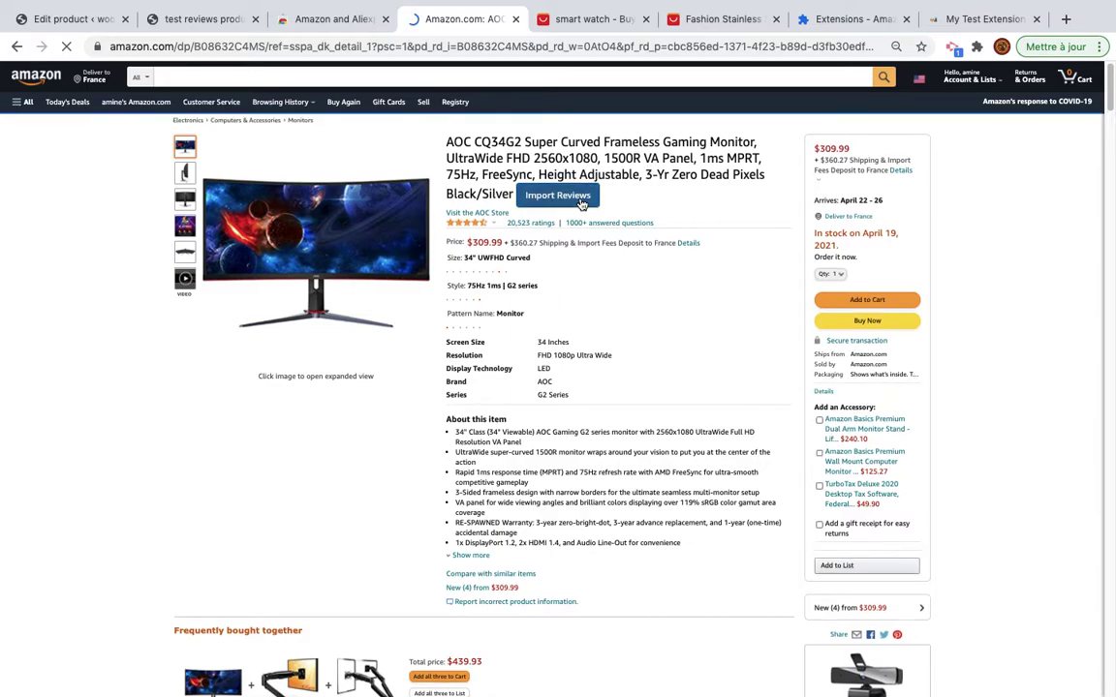
left_click(579, 197)
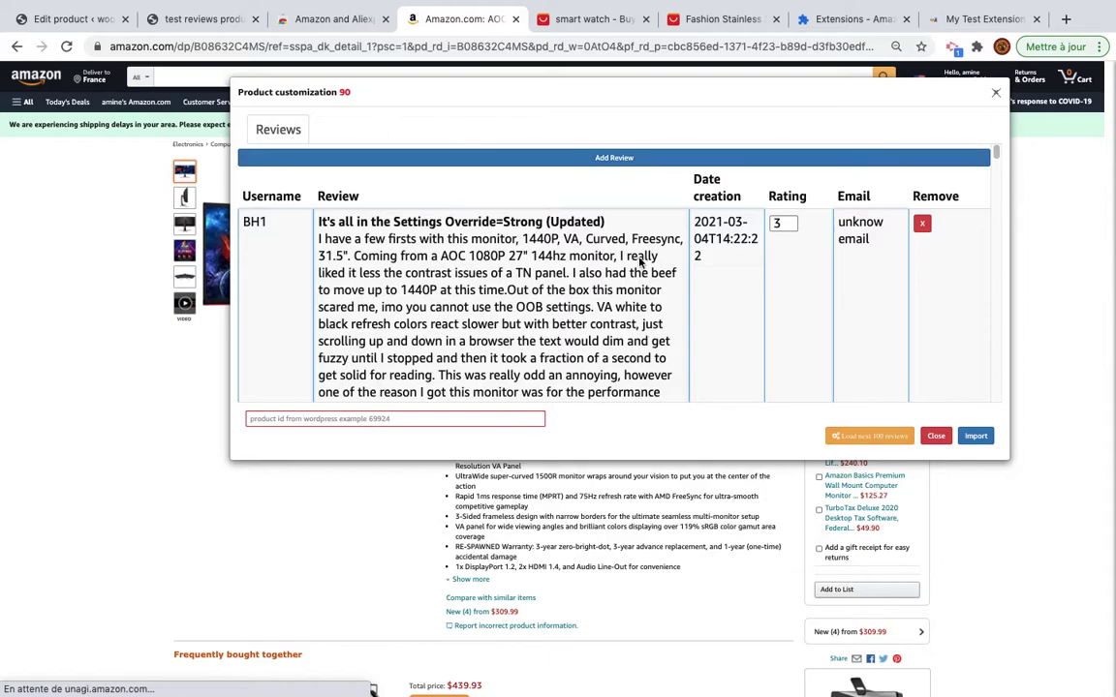
left_click(881, 443)
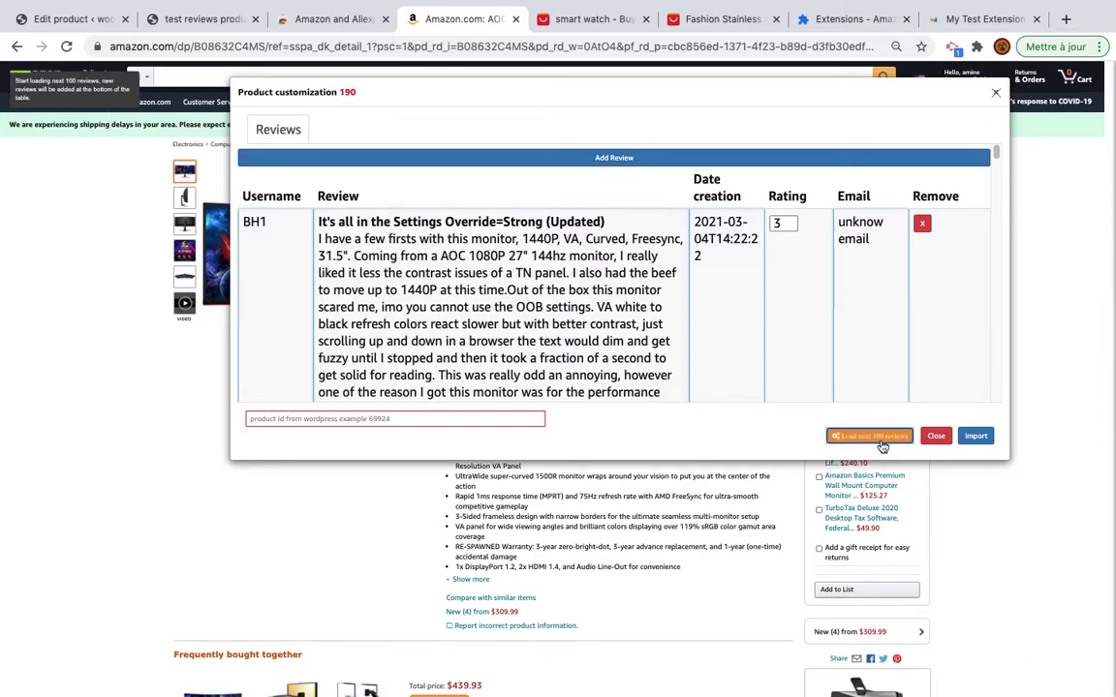
left_click(882, 445)
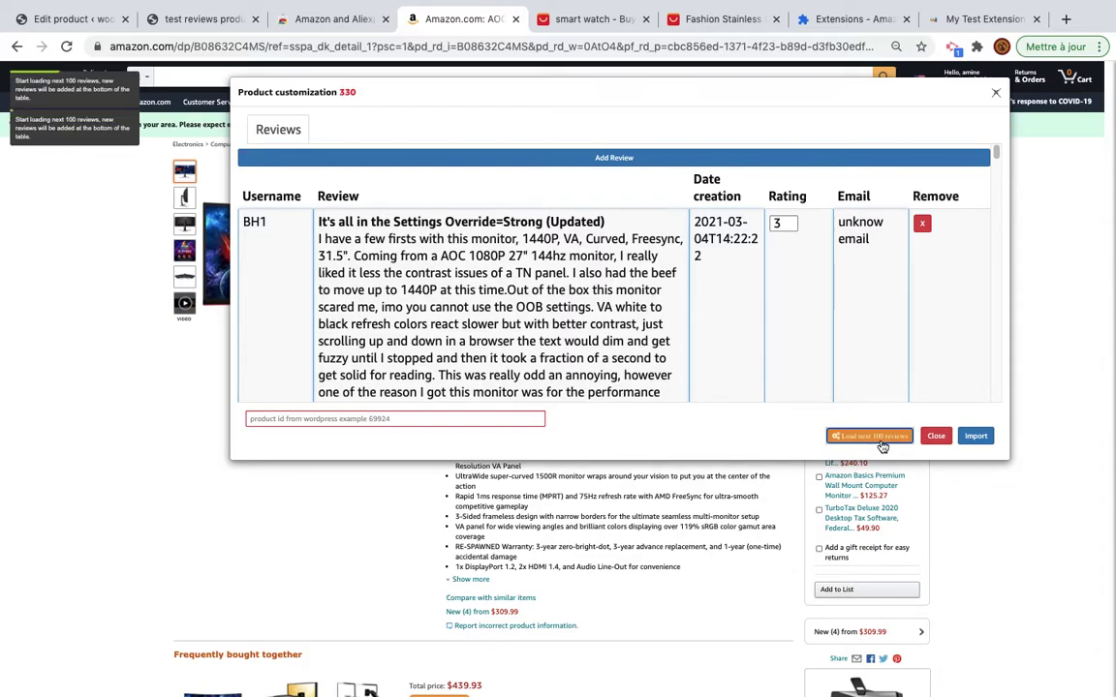
left_click(882, 444)
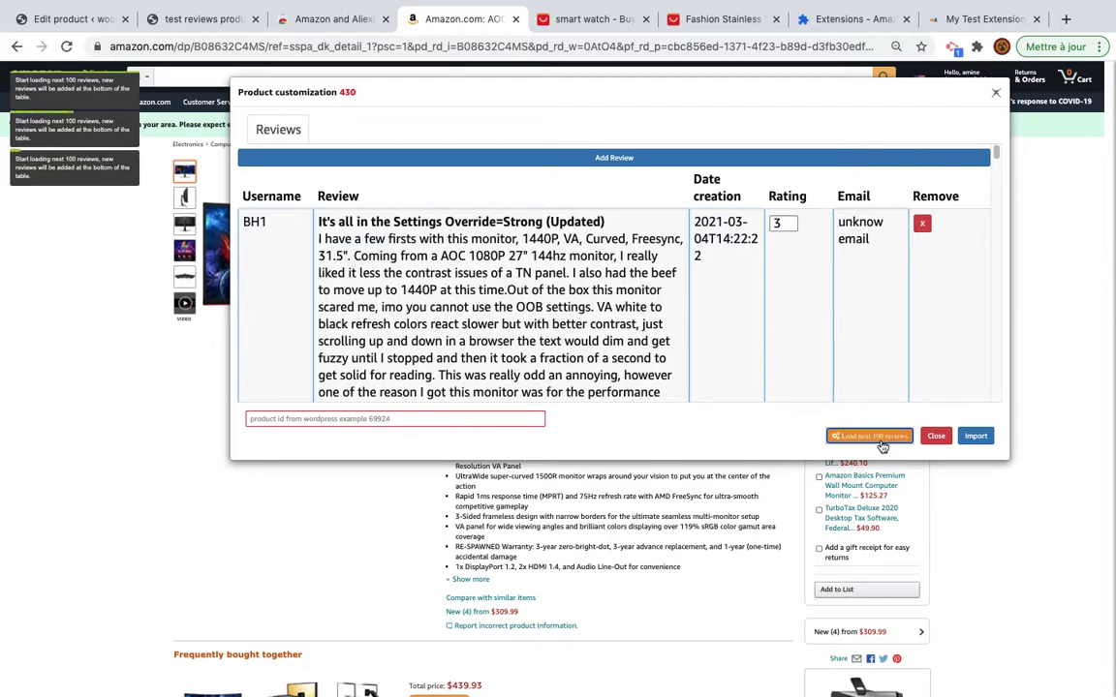
Scroll the review table, delete one unwanted review, and select the product id field.
scroll(712, 310, "down", 5)
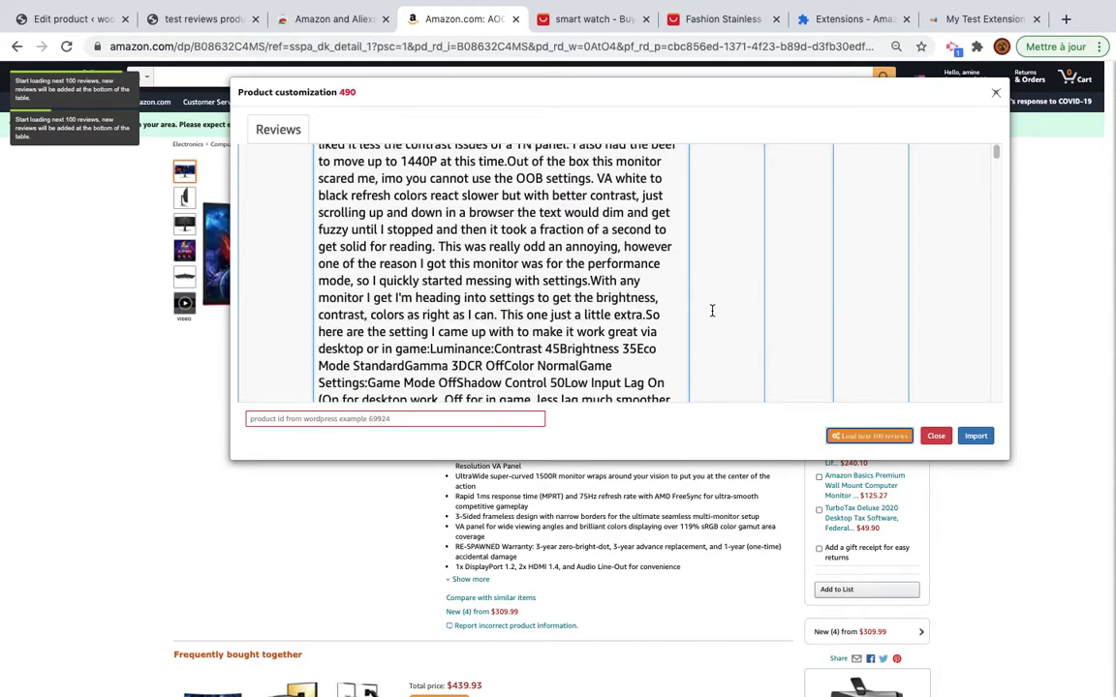
scroll(712, 310, "down", 5)
scroll(712, 310, "down", 5)
scroll(712, 309, "down", 5)
scroll(712, 310, "down", 5)
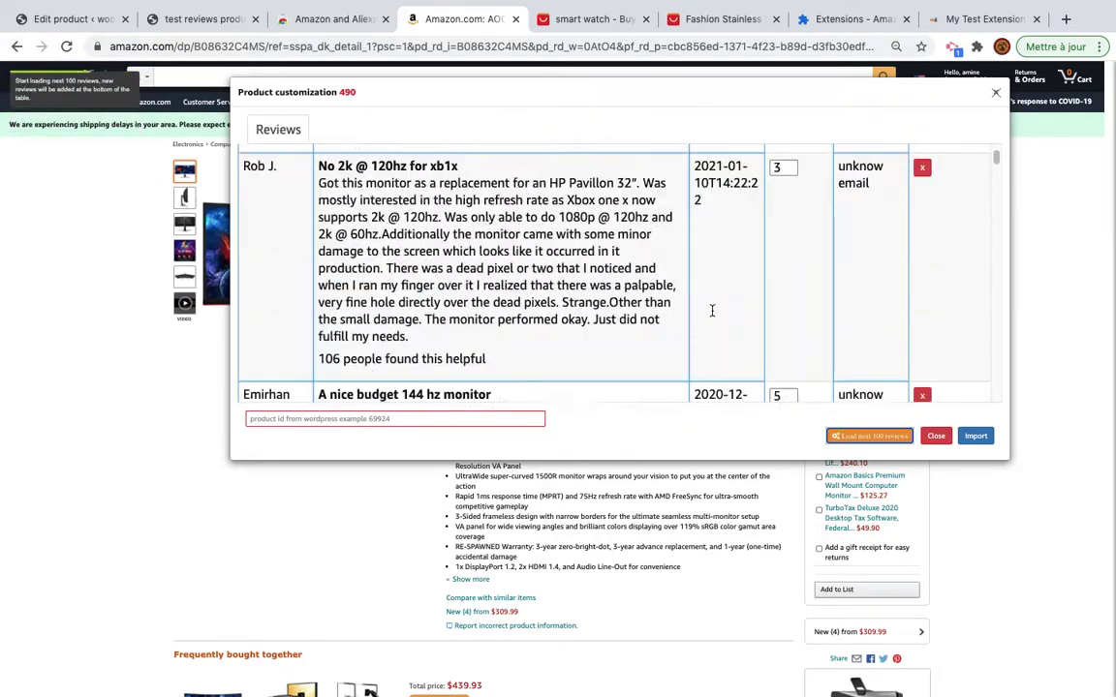
scroll(712, 310, "down", 5)
scroll(712, 310, "down", 5)
scroll(712, 310, "down", 5)
scroll(712, 310, "down", 5)
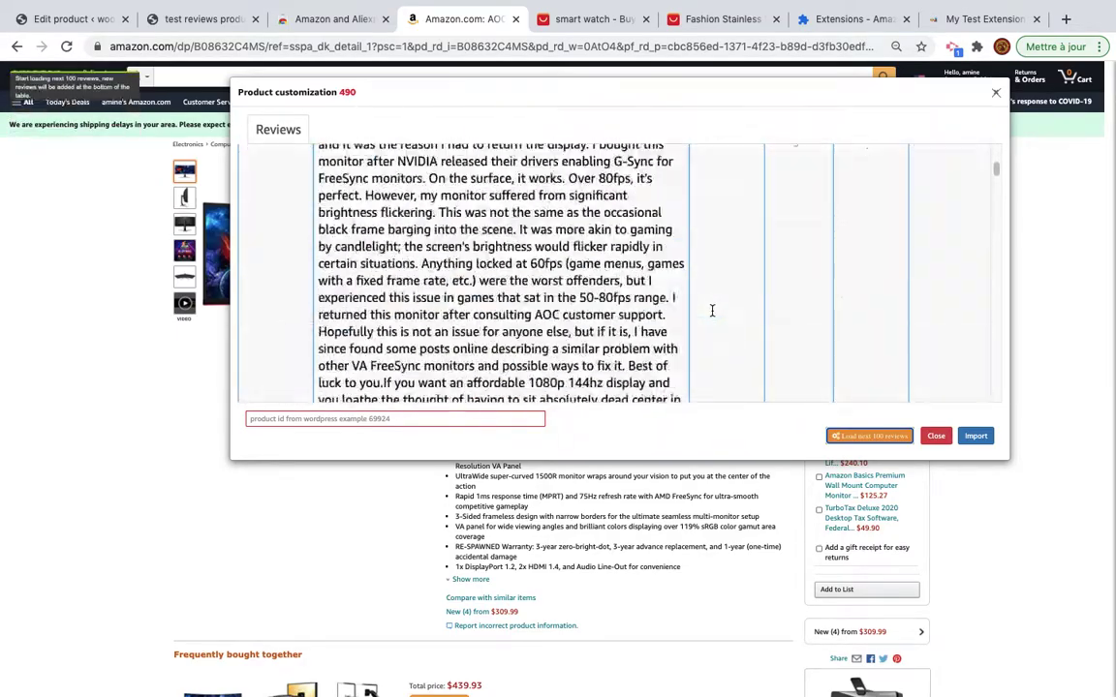
scroll(712, 310, "down", 5)
scroll(712, 310, "down", 5)
scroll(712, 309, "down", 5)
scroll(712, 310, "down", 5)
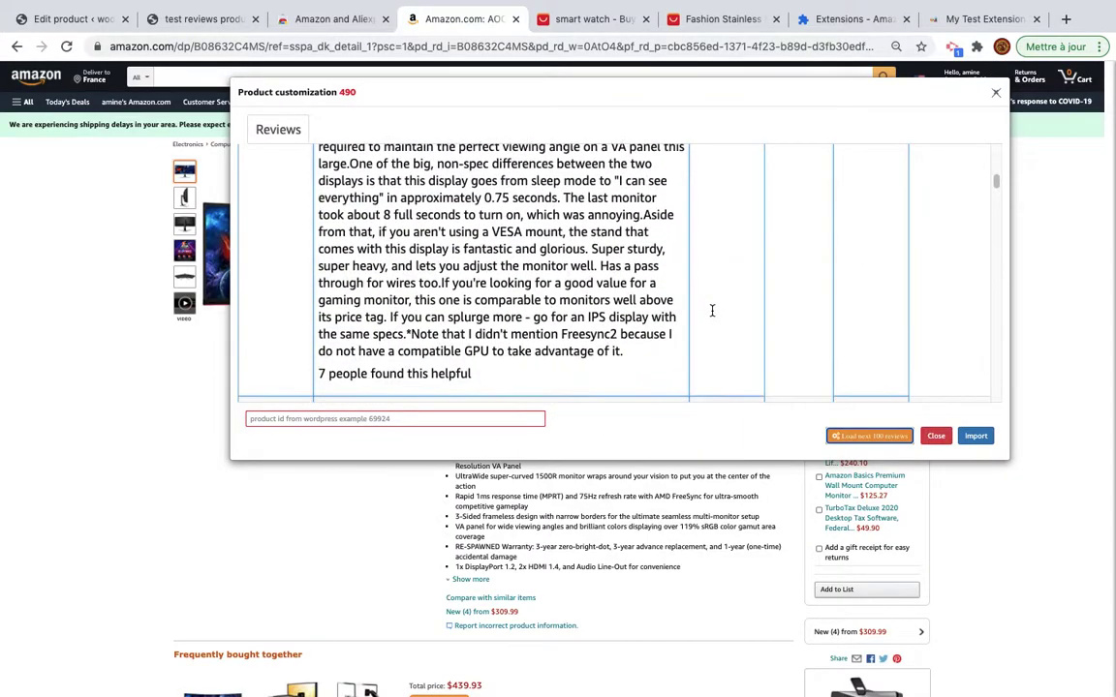
scroll(712, 310, "down", 5)
scroll(712, 310, "down", 3)
left_click(922, 204)
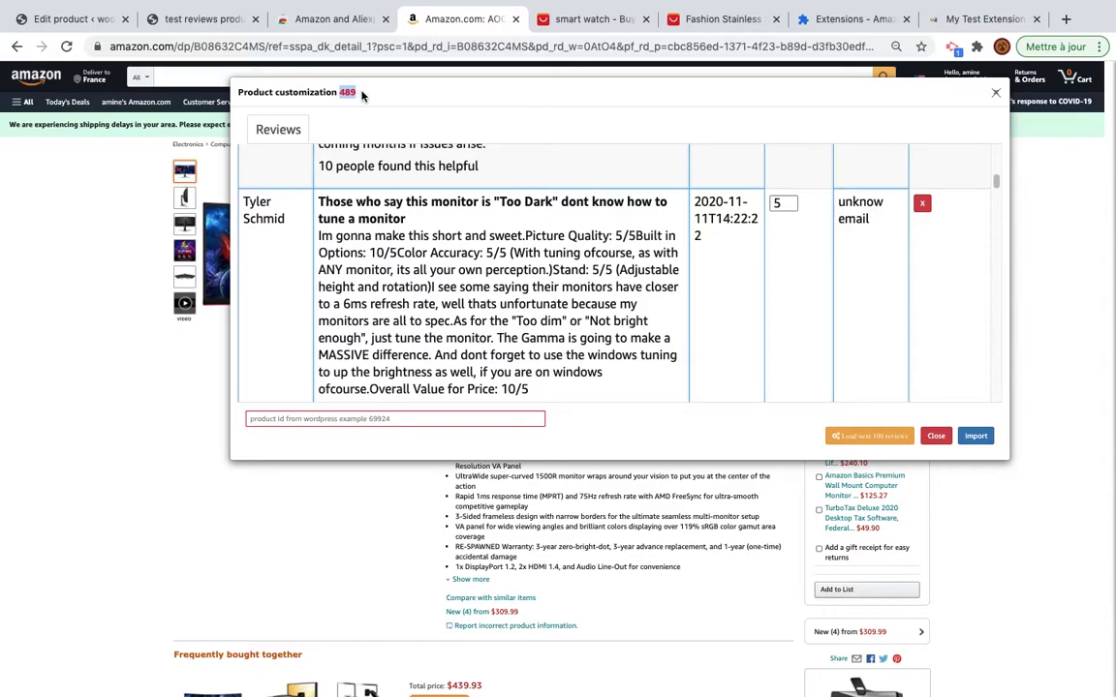
left_click(415, 417)
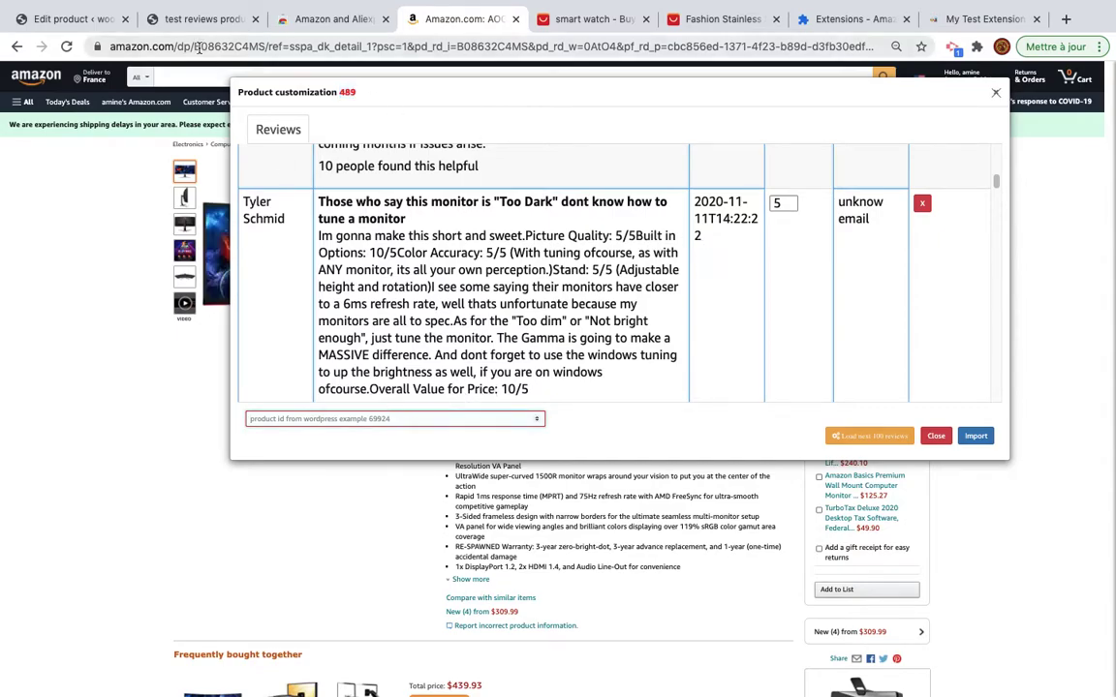
Add a new WooCommerce product titled 'another test' and publish it as ID 27.
left_click(76, 18)
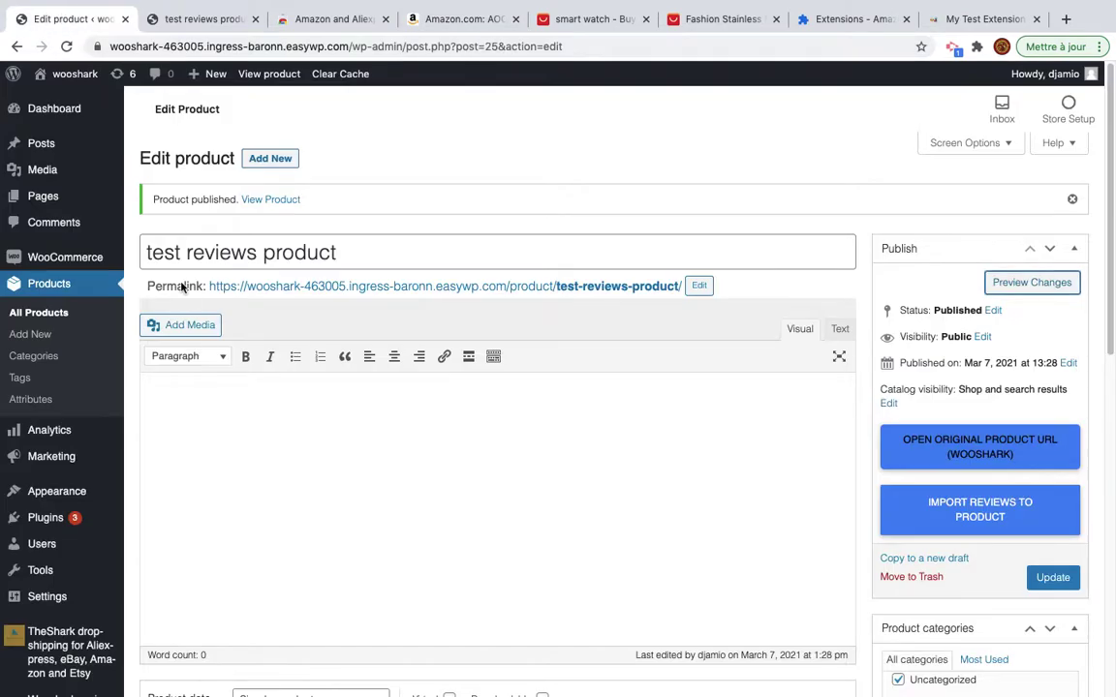
left_click(267, 163)
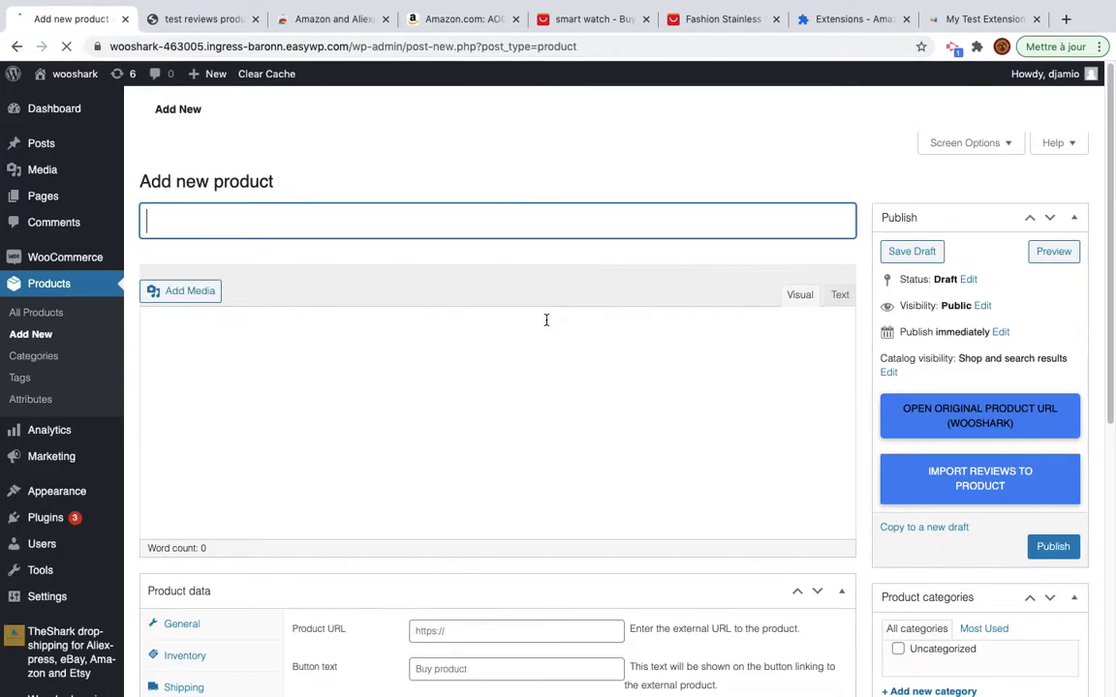
type("another")
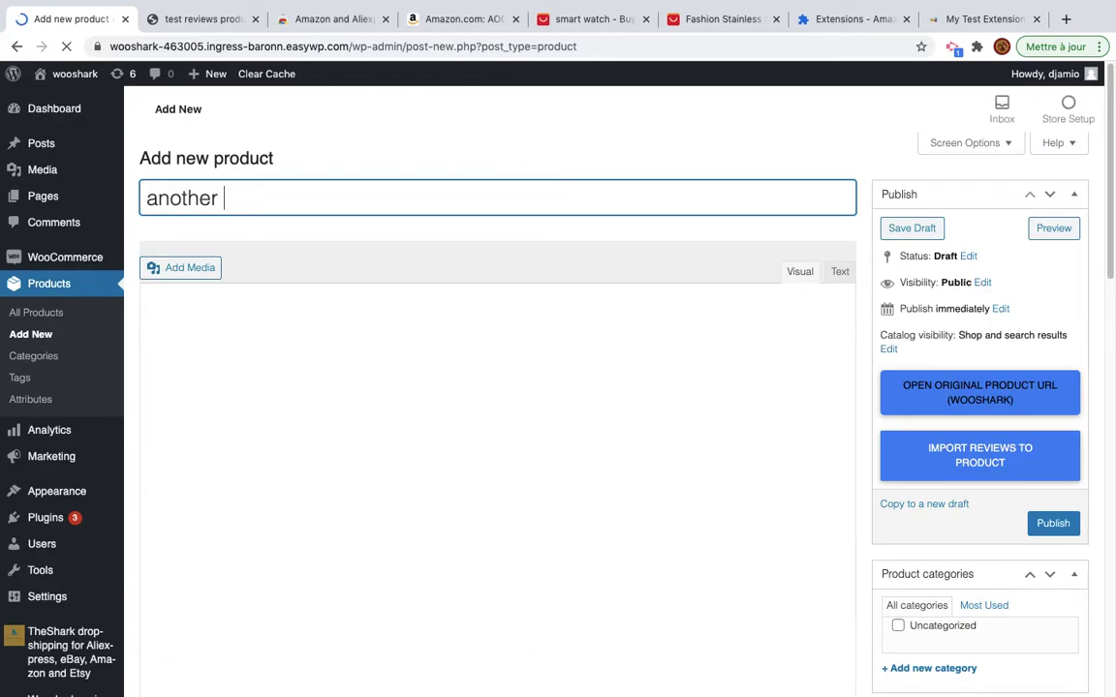
type(" test")
left_click(1053, 523)
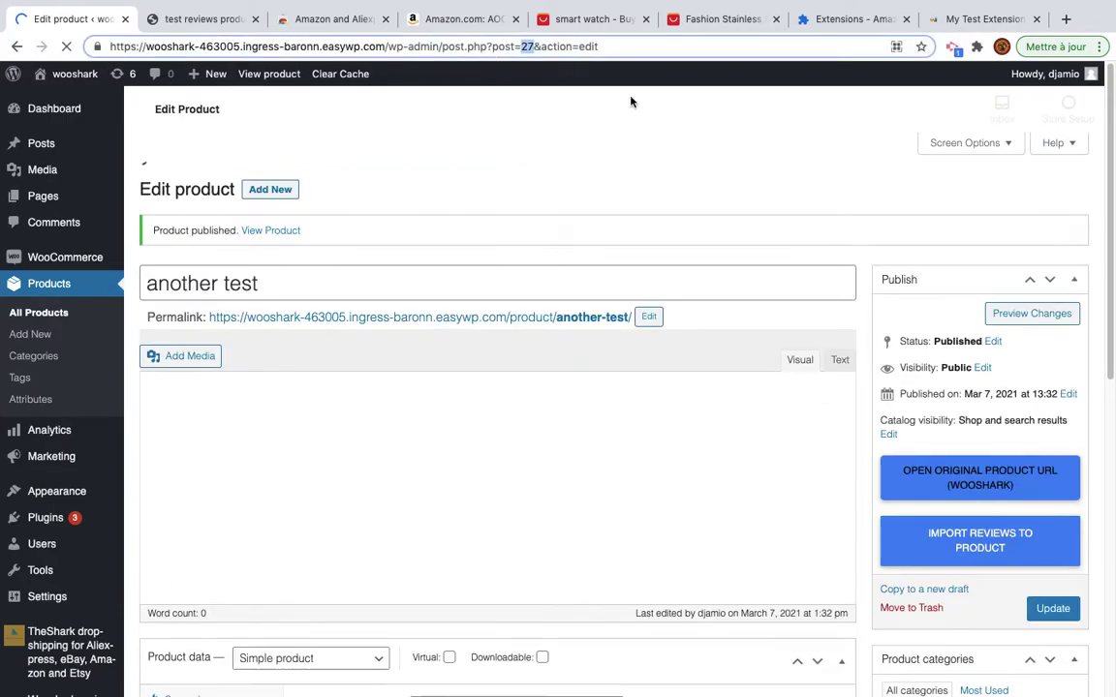
Enter product id 27 in the Amazon review dialog and import the 489 monitor reviews.
left_click(705, 19)
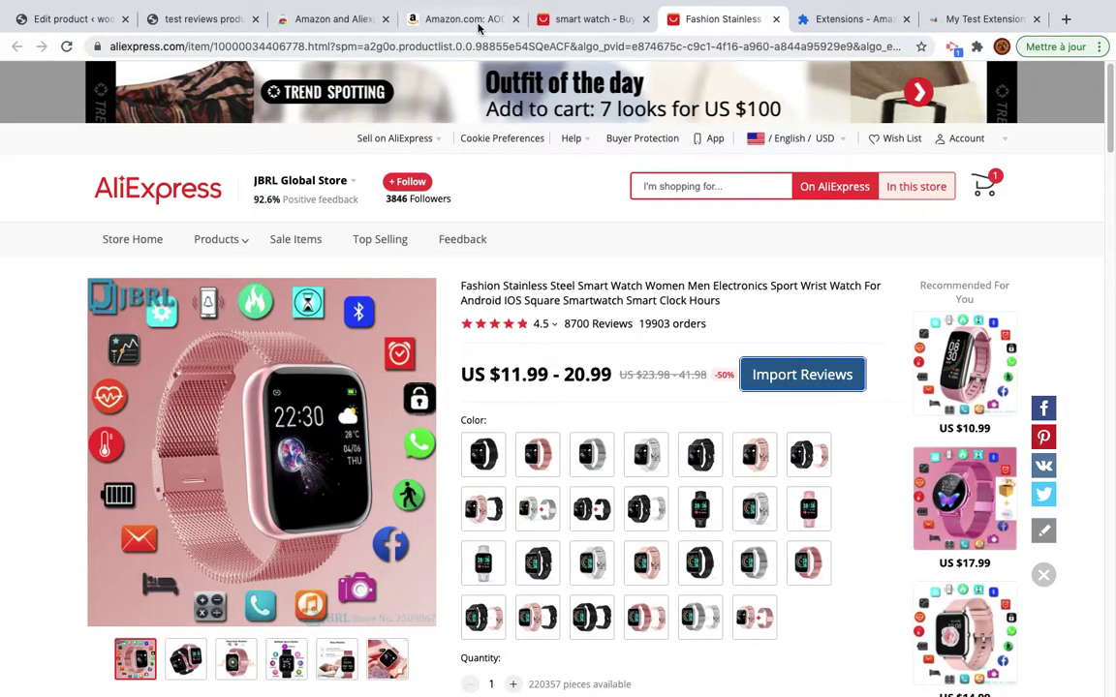
left_click(455, 19)
type("27")
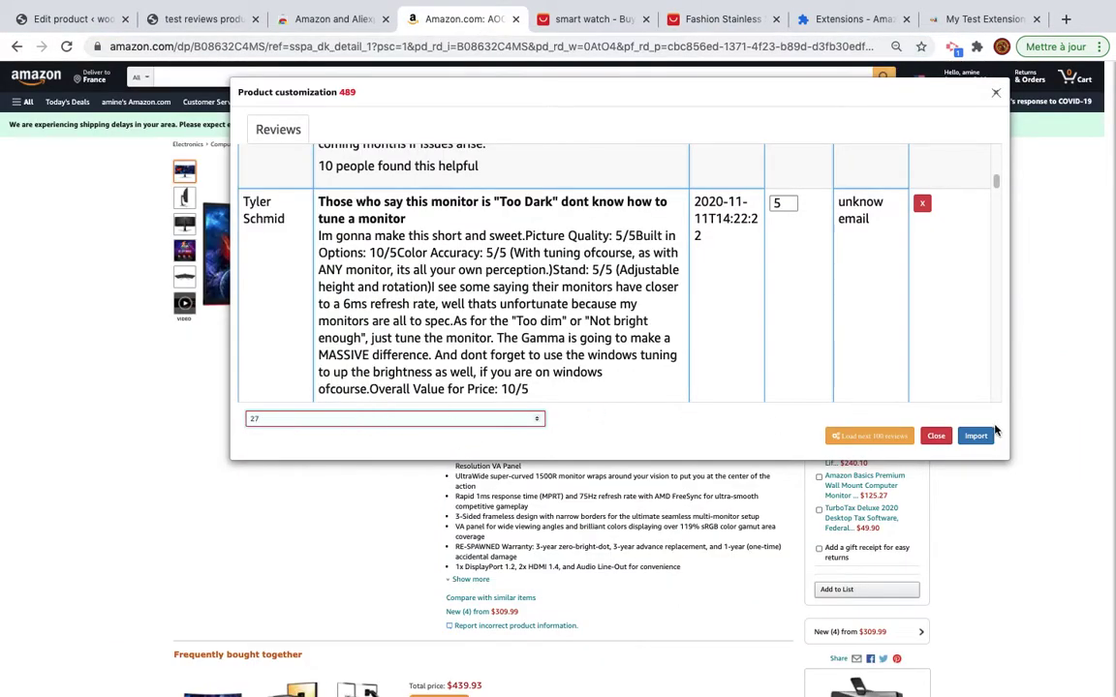
left_click(976, 437)
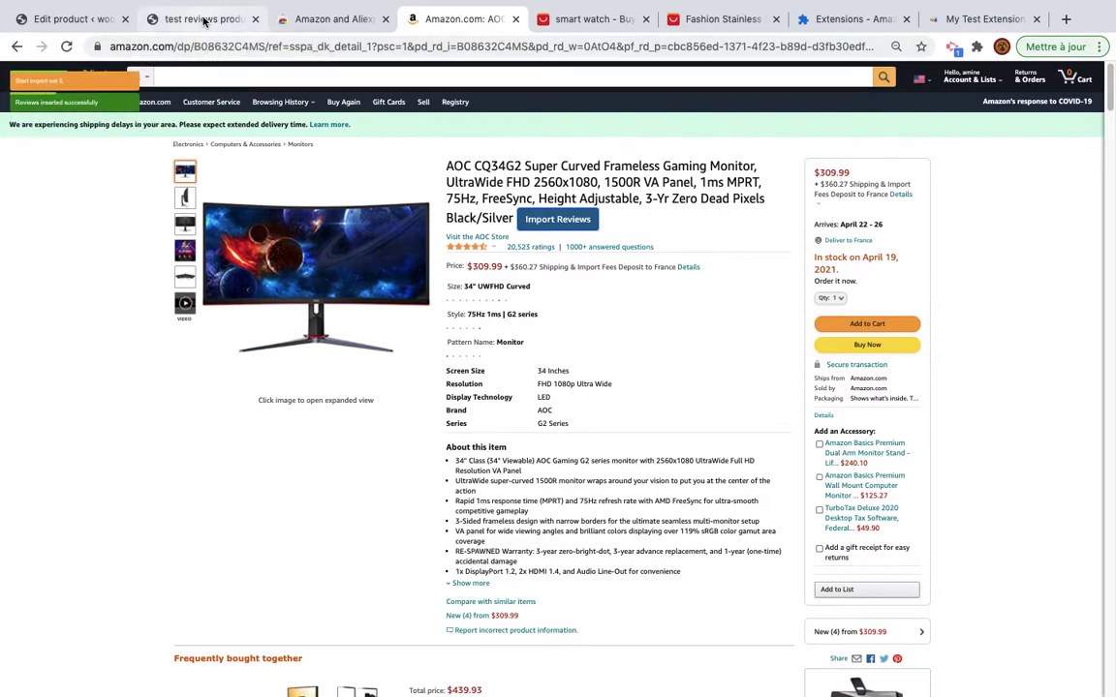
Preview the 'another test' product and jump to its 489 customer reviews.
left_click(199, 21)
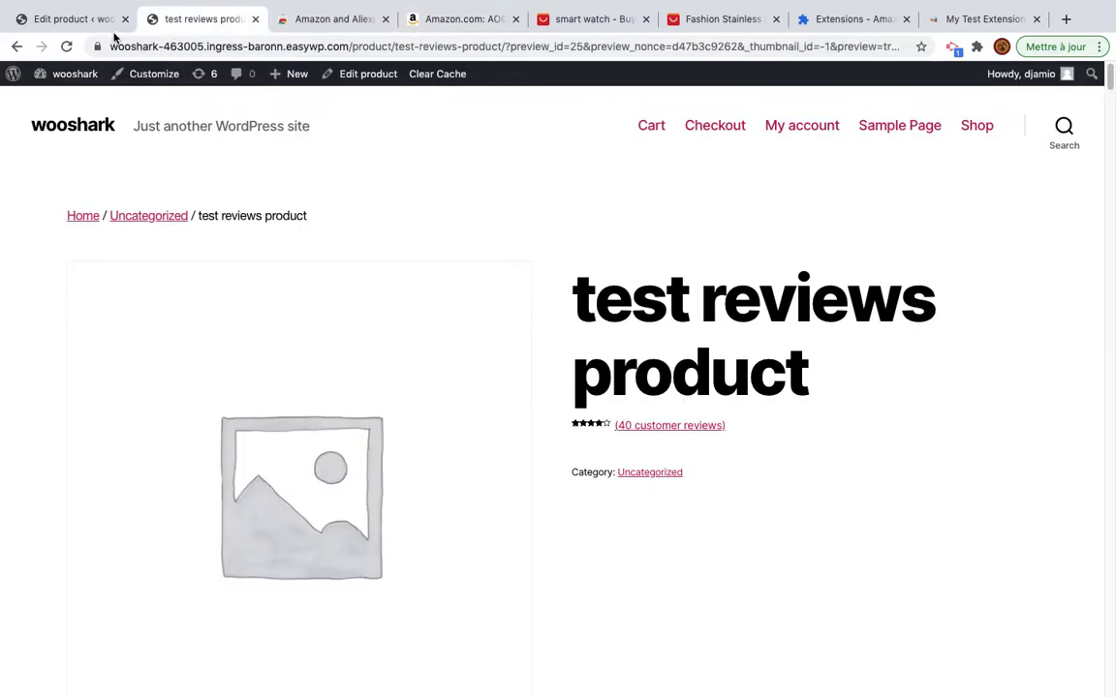
left_click(87, 21)
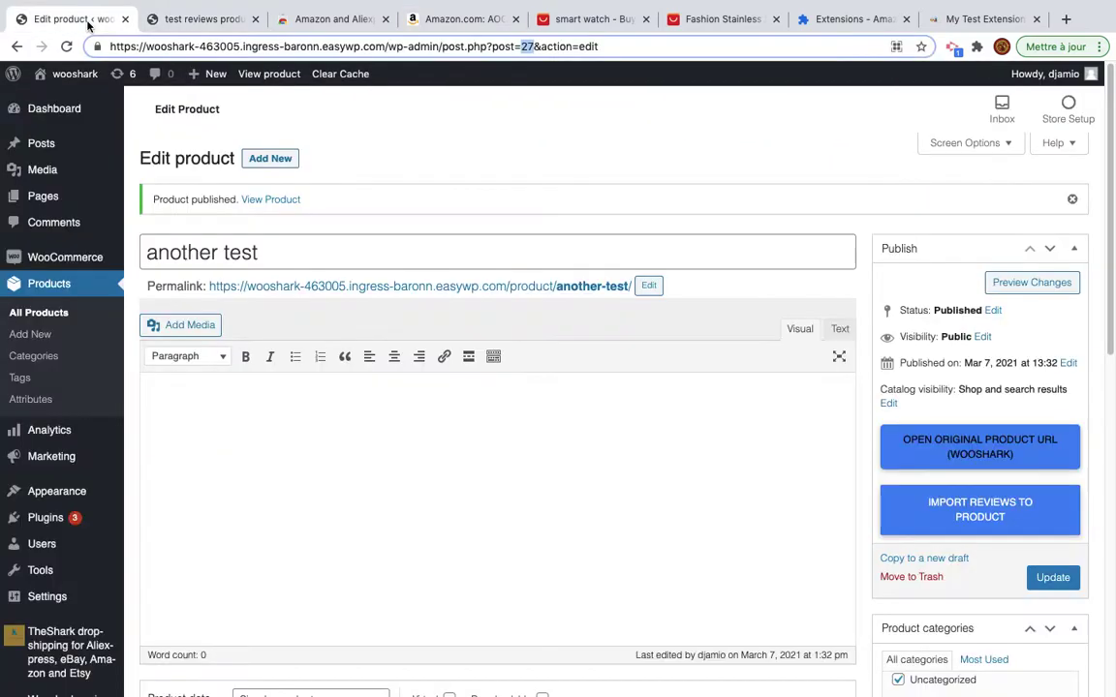
left_click(1030, 289)
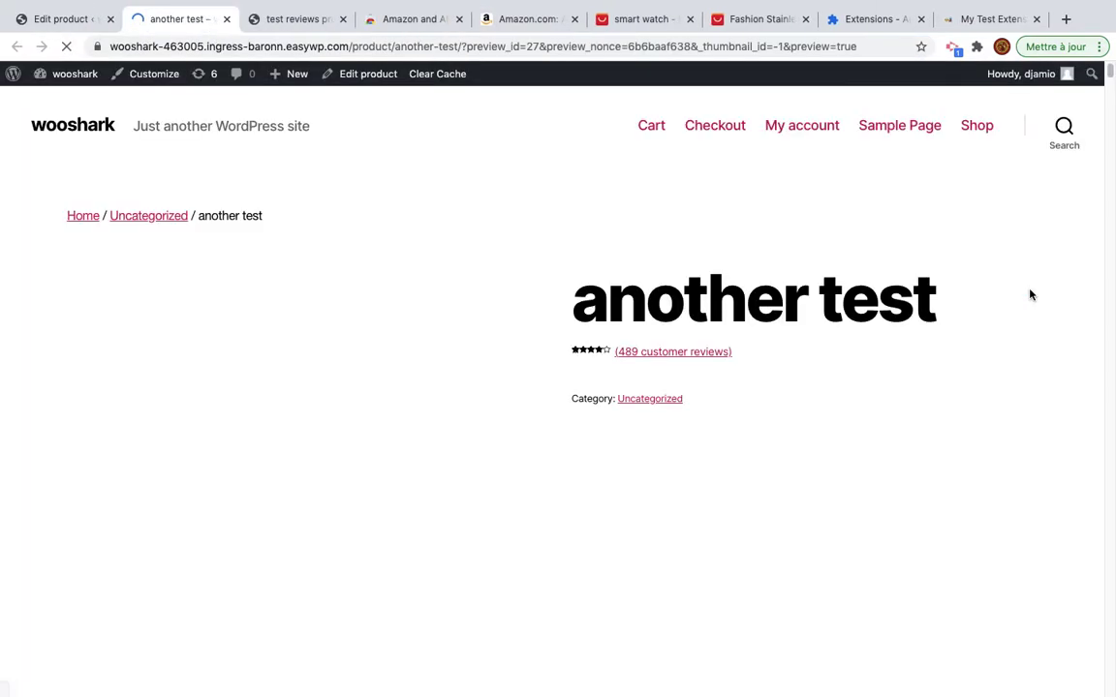
left_click(641, 354)
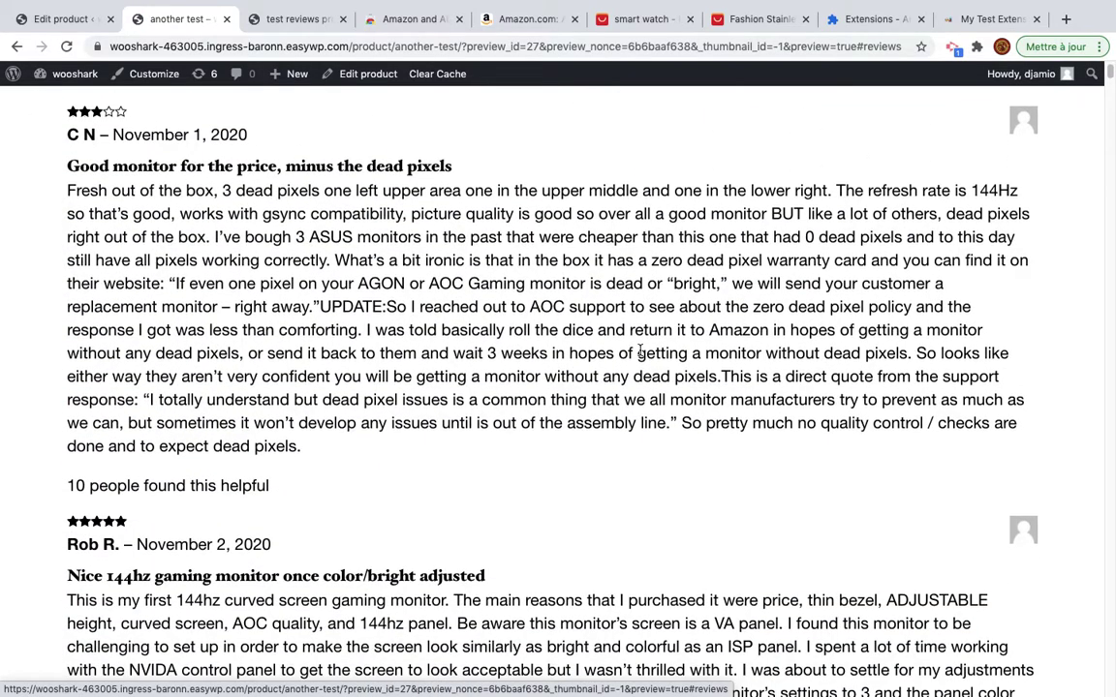
Scroll through the imported monitor reviews, then return to the product editor.
scroll(573, 461, "down", 10)
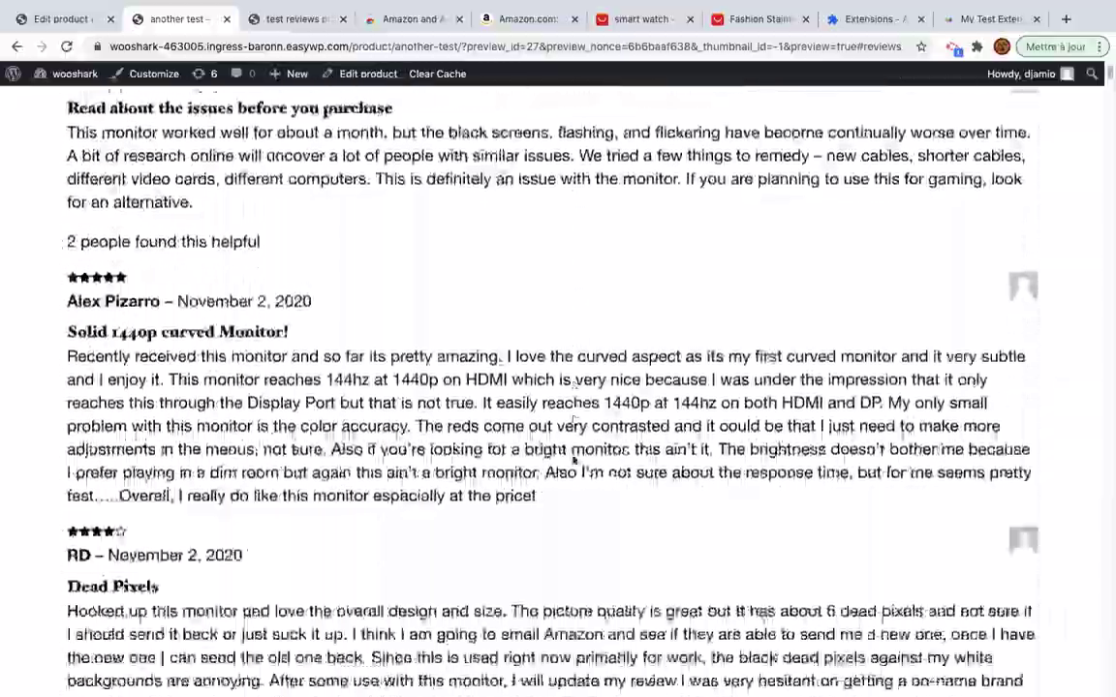
scroll(572, 461, "down", 10)
scroll(572, 455, "up", 2)
scroll(573, 457, "up", 1)
scroll(572, 457, "up", 2)
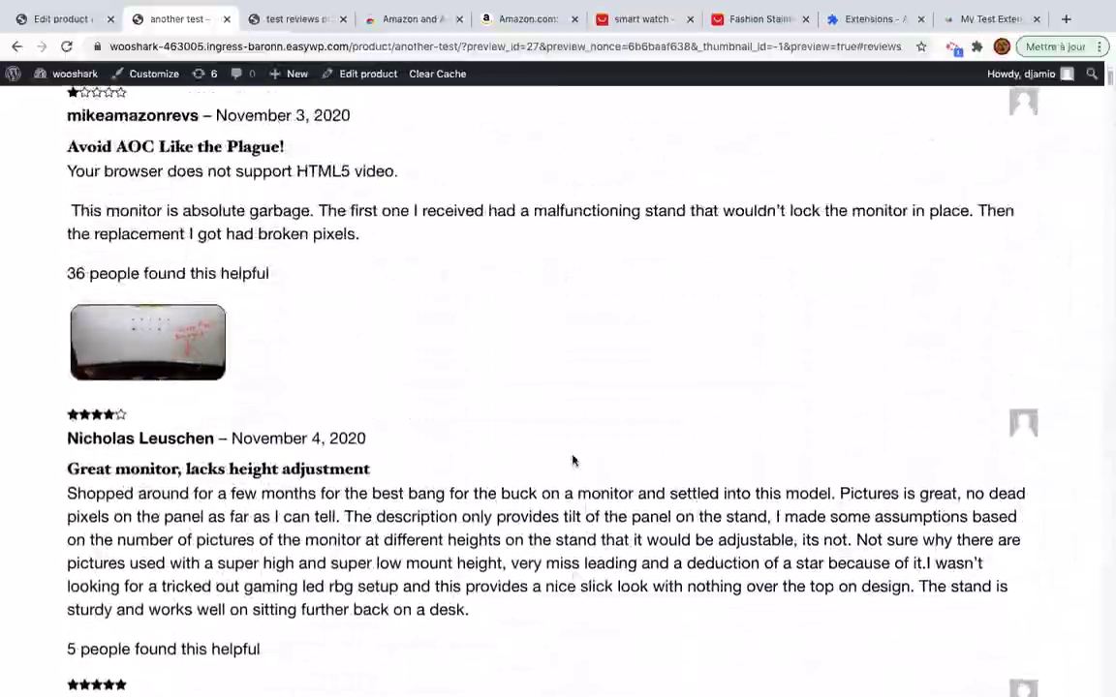
scroll(572, 457, "down", 10)
scroll(573, 457, "down", 8)
scroll(572, 461, "down", 5)
scroll(572, 461, "down", 5)
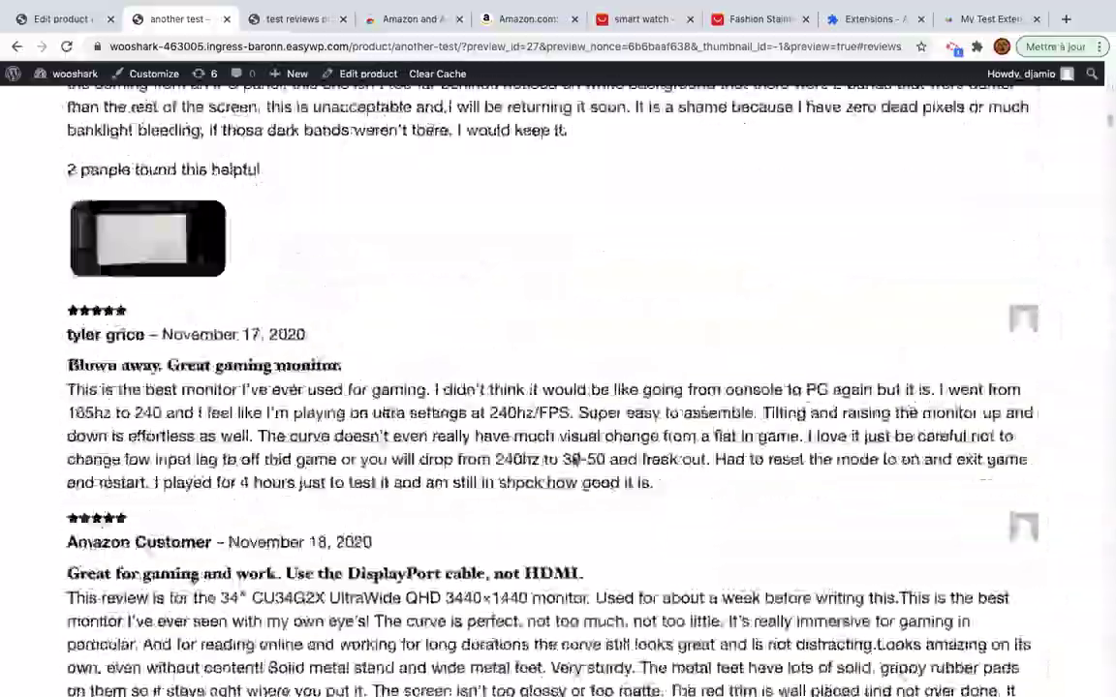
scroll(573, 461, "down", 5)
scroll(573, 461, "down", 5)
scroll(572, 461, "up", 5)
scroll(572, 461, "up", 5)
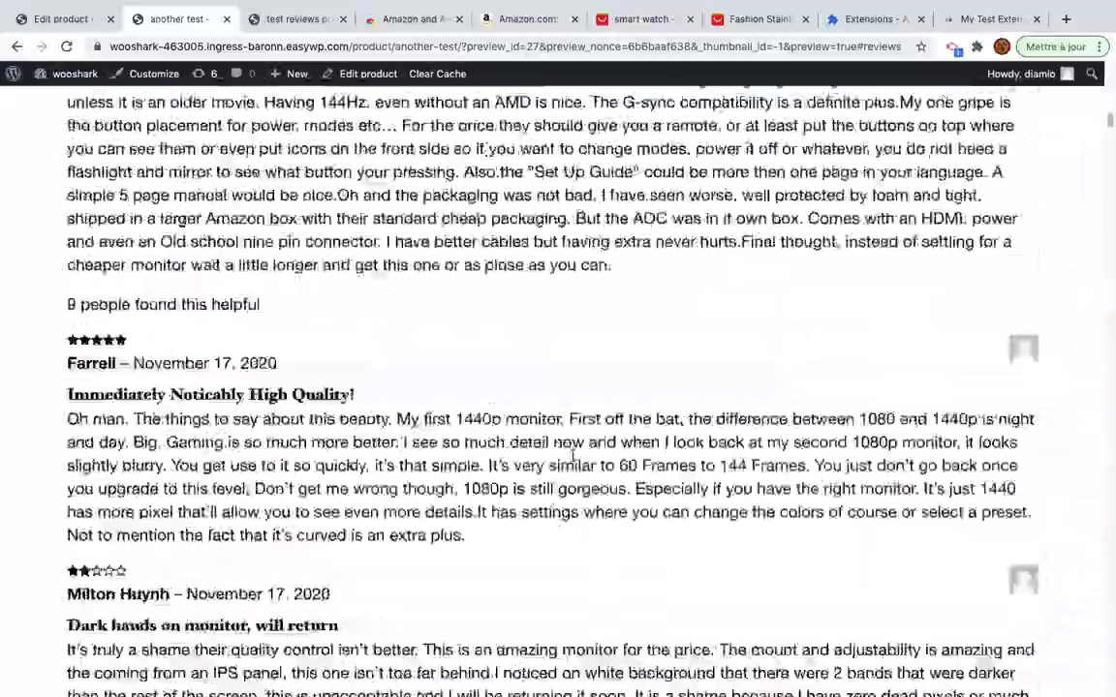
scroll(572, 457, "up", 5)
scroll(572, 455, "up", 5)
scroll(573, 457, "up", 5)
scroll(572, 461, "up", 5)
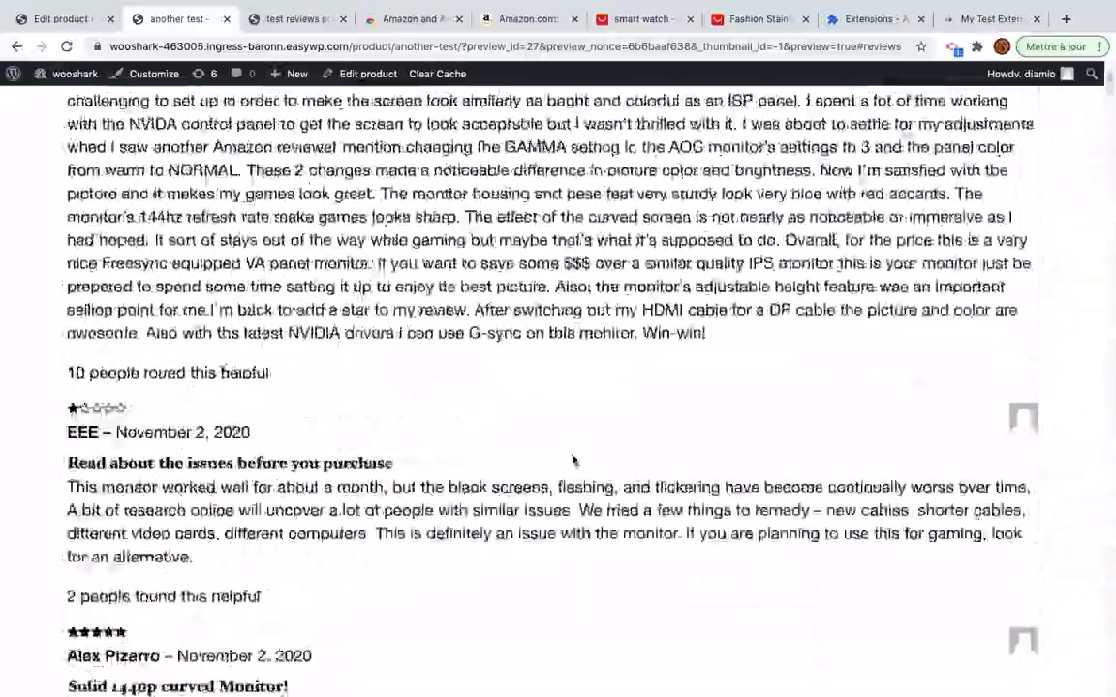
scroll(573, 461, "up", 10)
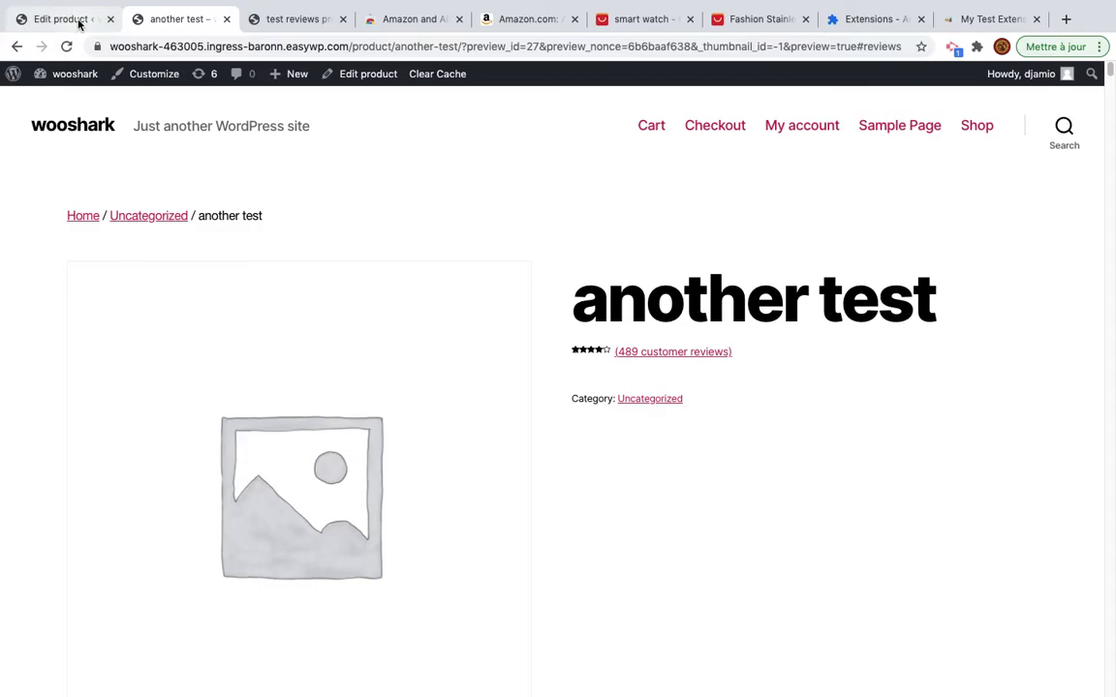
left_click(70, 19)
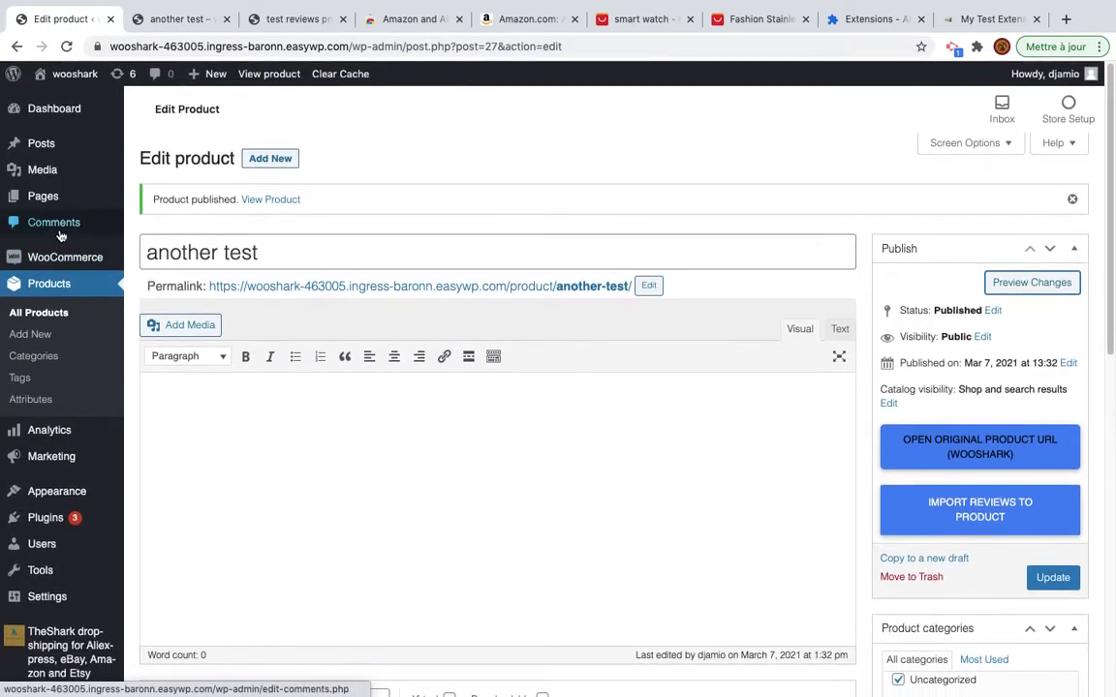
left_click(61, 231)
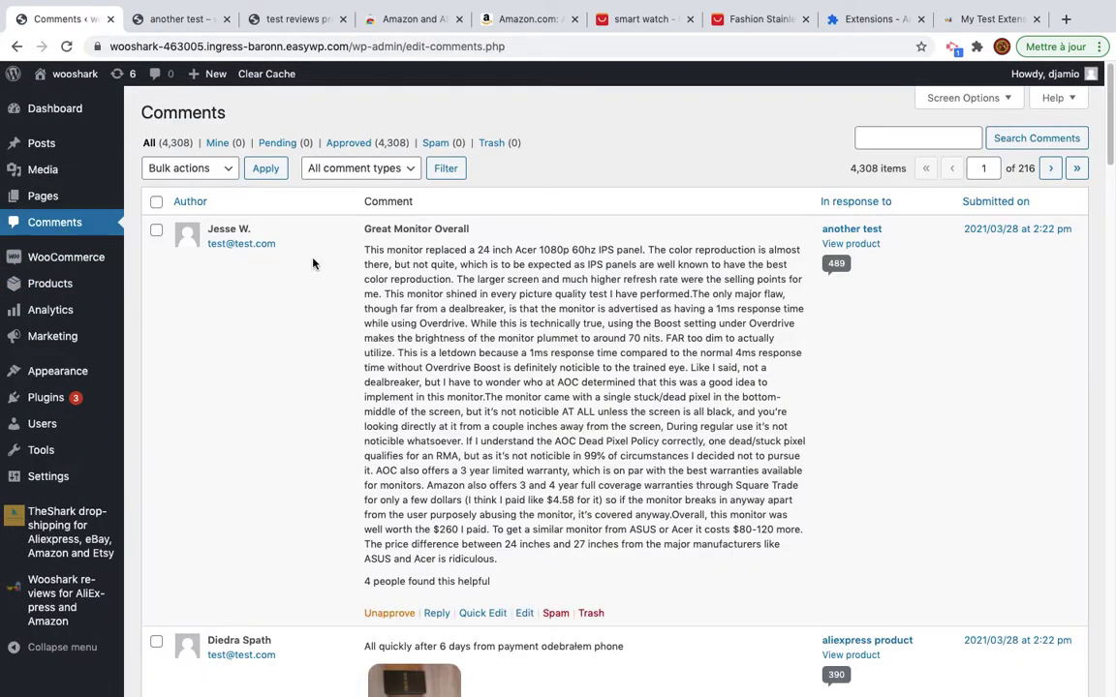
left_click(588, 614)
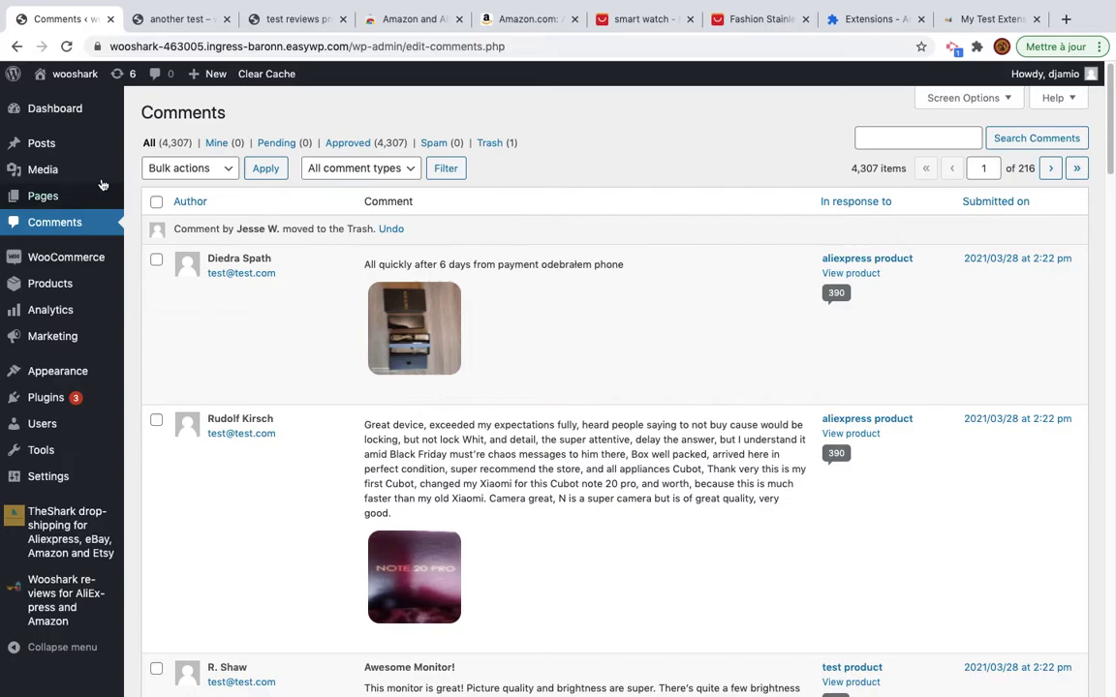
left_click(174, 18)
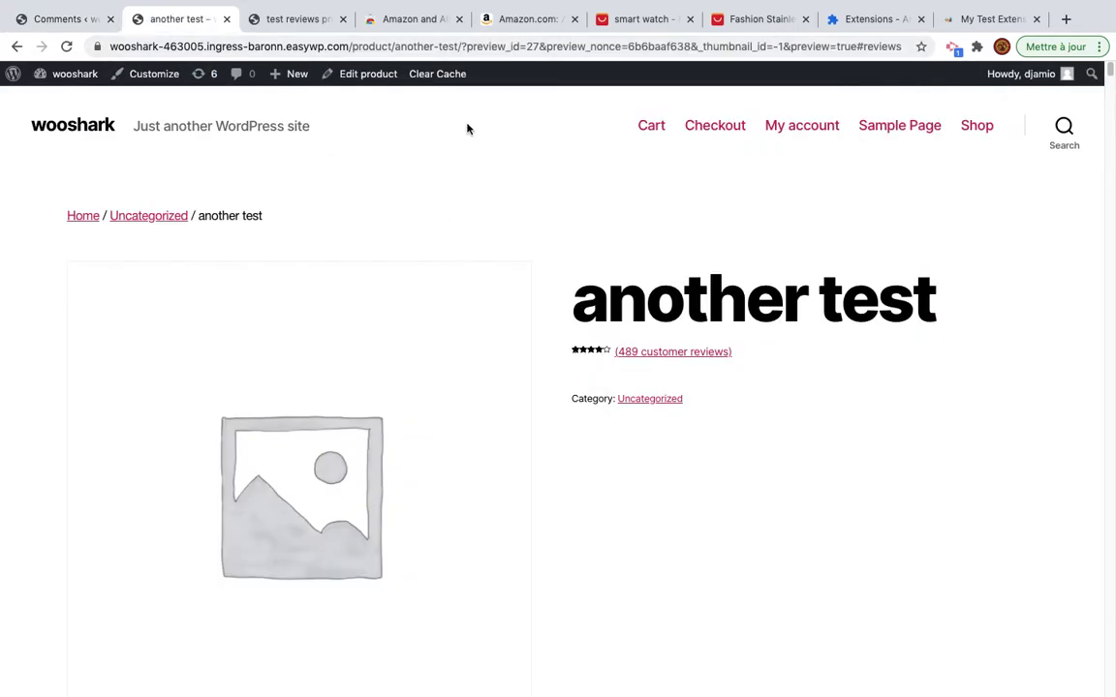
Reload the AliExpress smart watch page and load three more batches of 100 reviews.
left_click(770, 18)
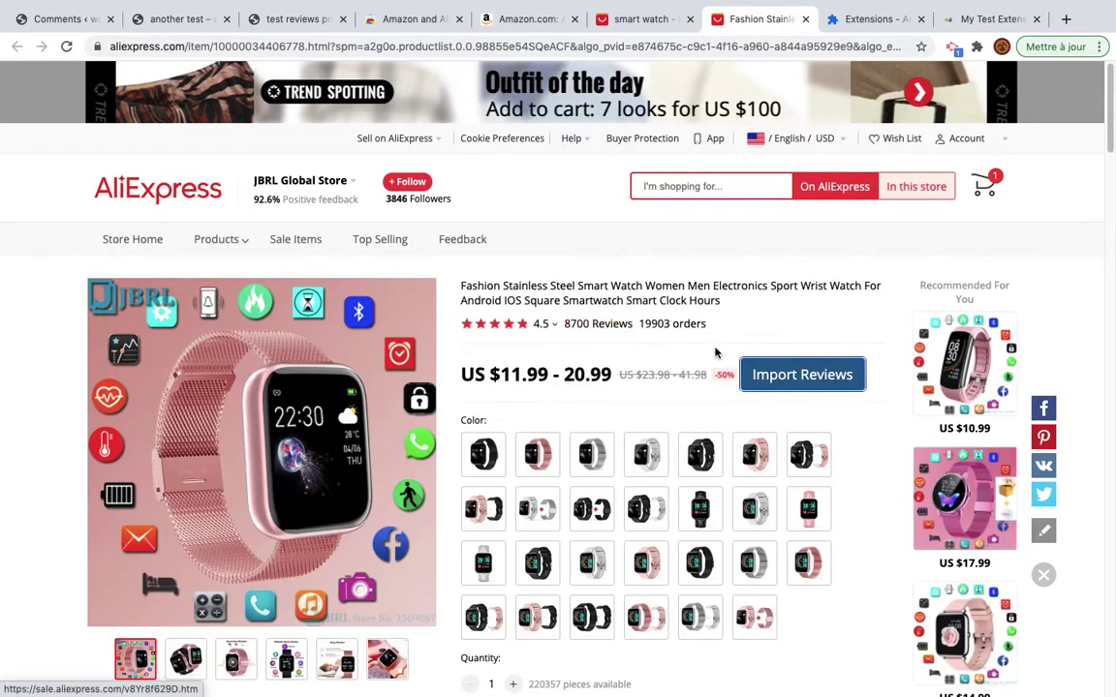
left_click(69, 53)
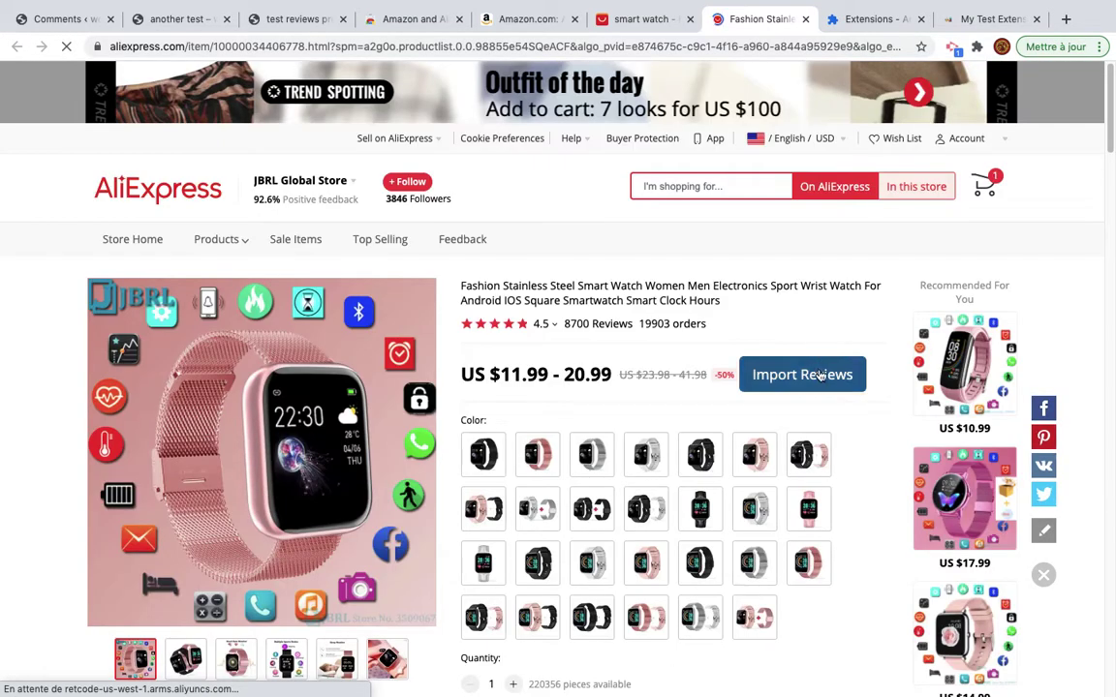
left_click(821, 376)
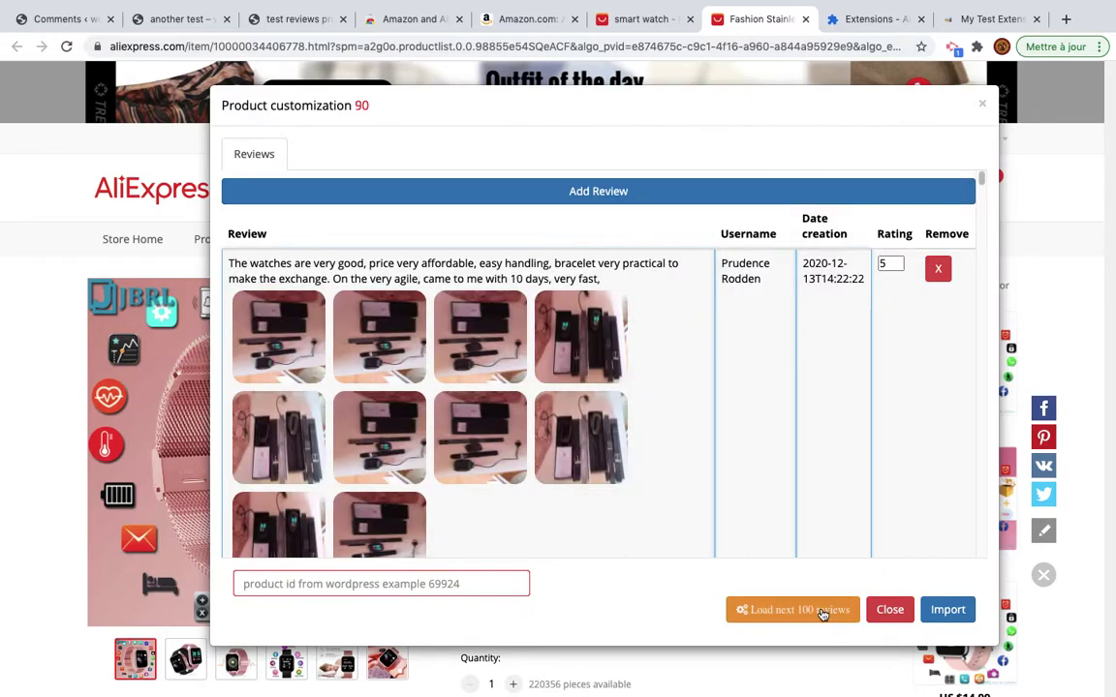
left_click(814, 611)
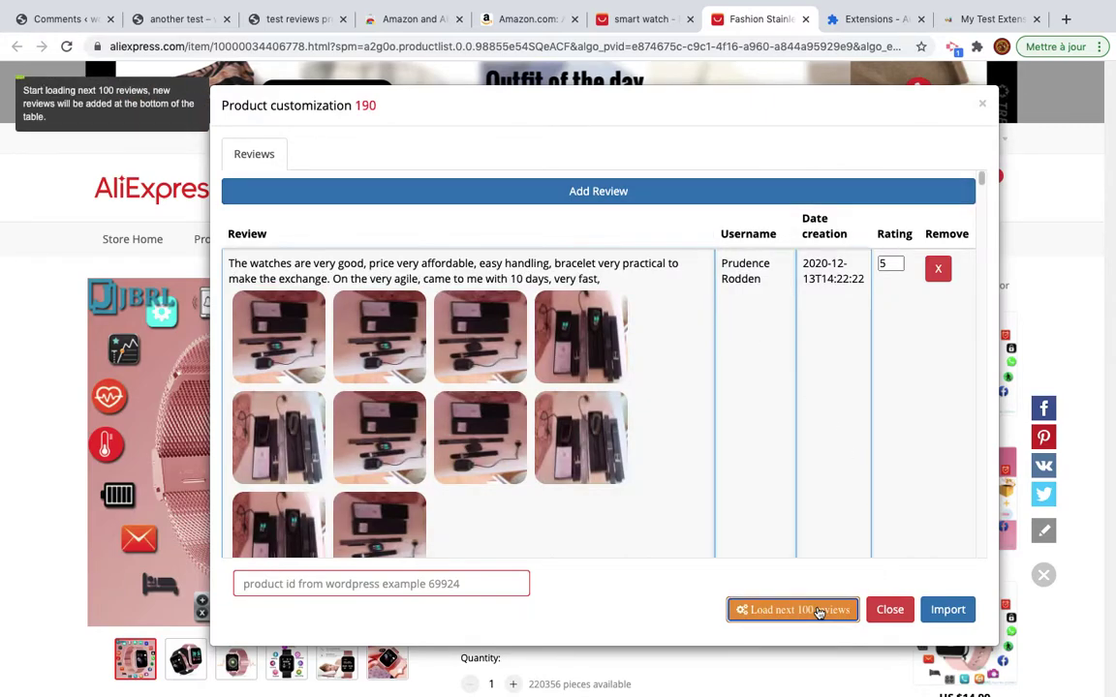
left_click(819, 610)
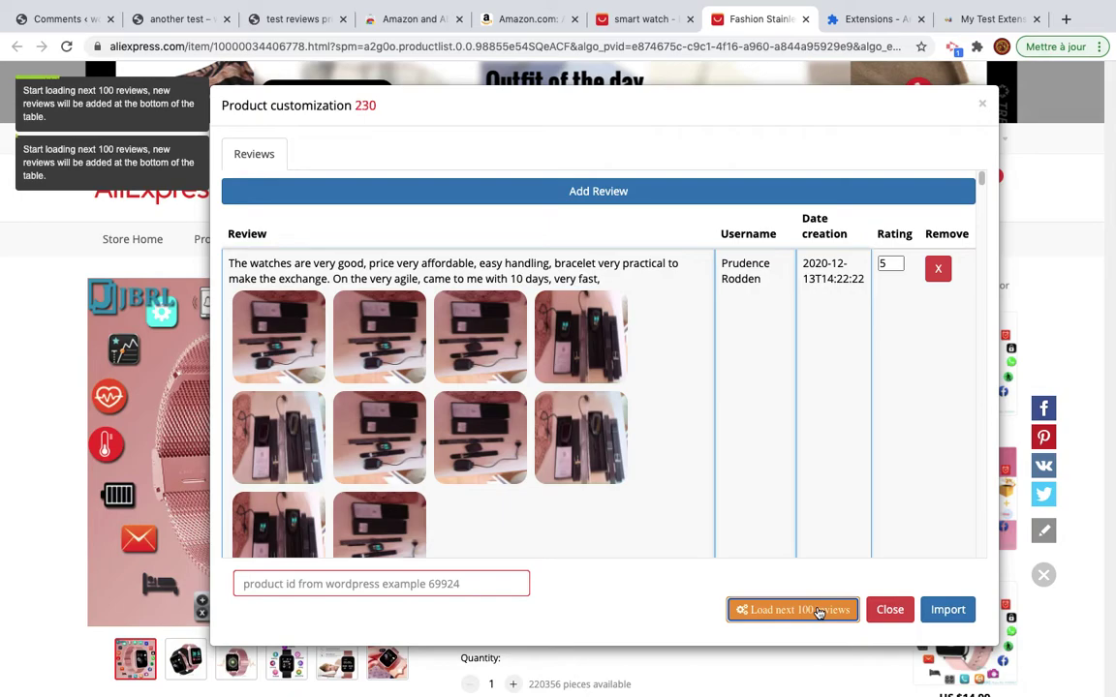
left_click(819, 610)
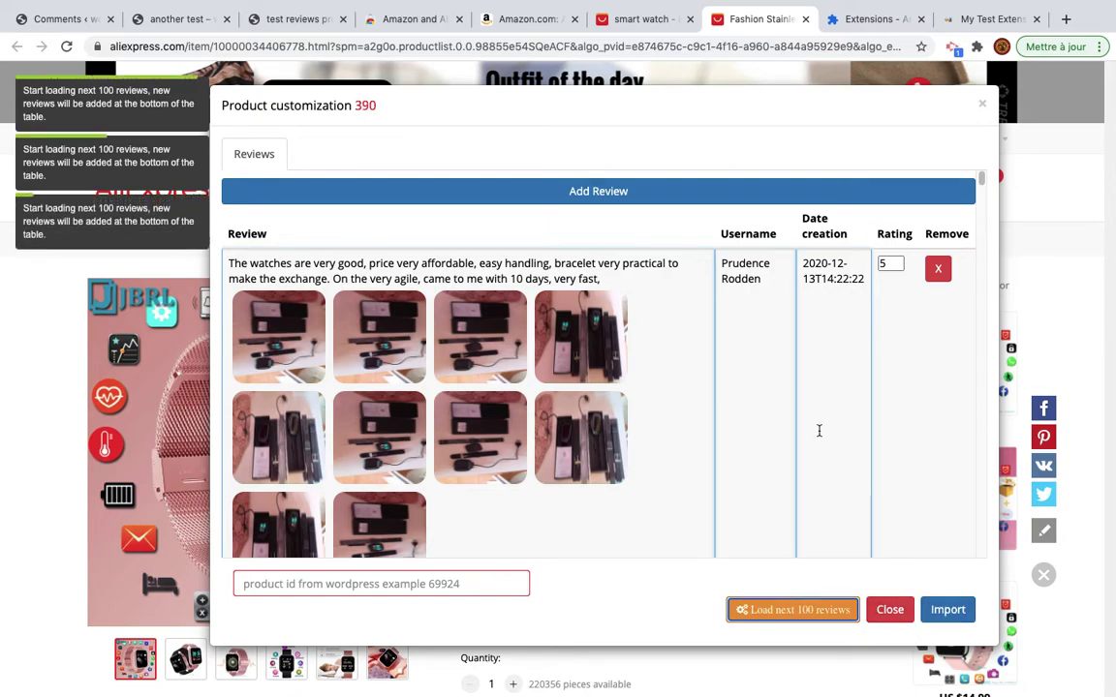
Scroll the 390-review table, press Import, and select the product id field.
scroll(818, 429, "down", 5)
scroll(818, 431, "down", 5)
scroll(818, 431, "down", 5)
scroll(818, 431, "down", 5)
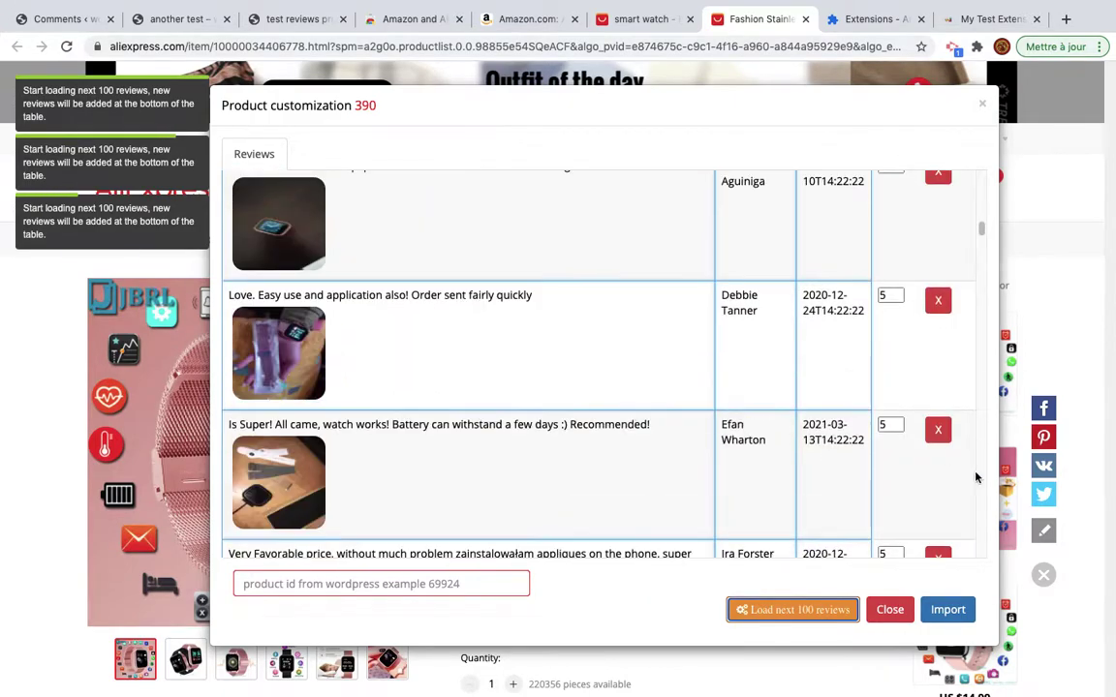
left_click(948, 610)
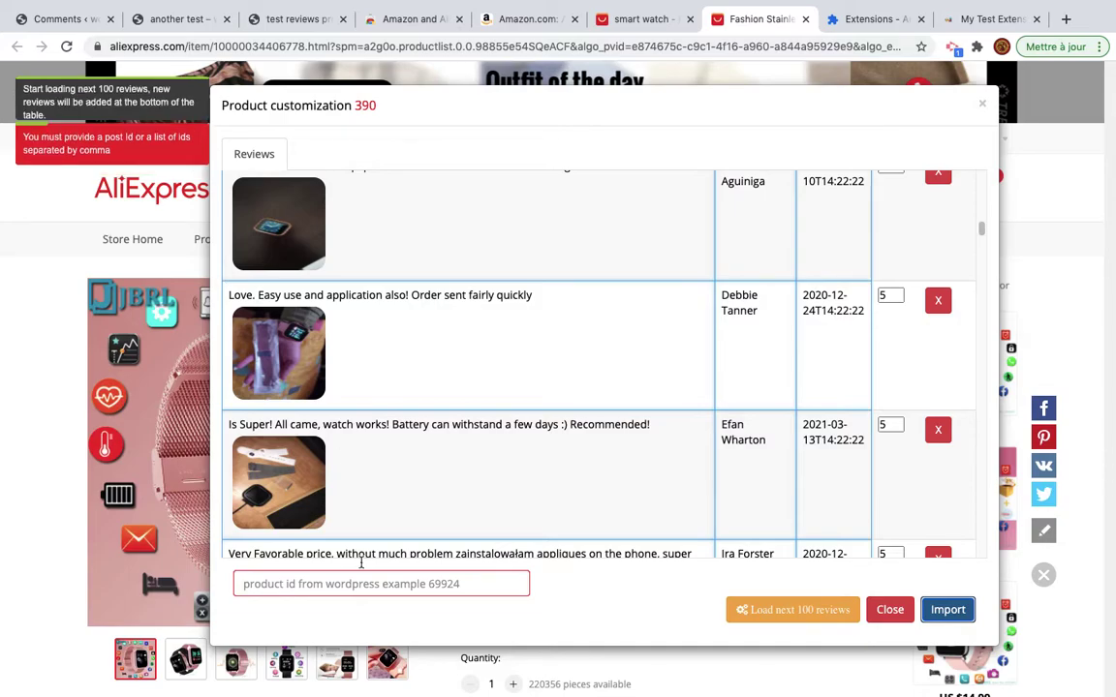
left_click(350, 593)
Look up the 'another test' product id, enter it, and import the 390 smart watch reviews.
left_click(295, 20)
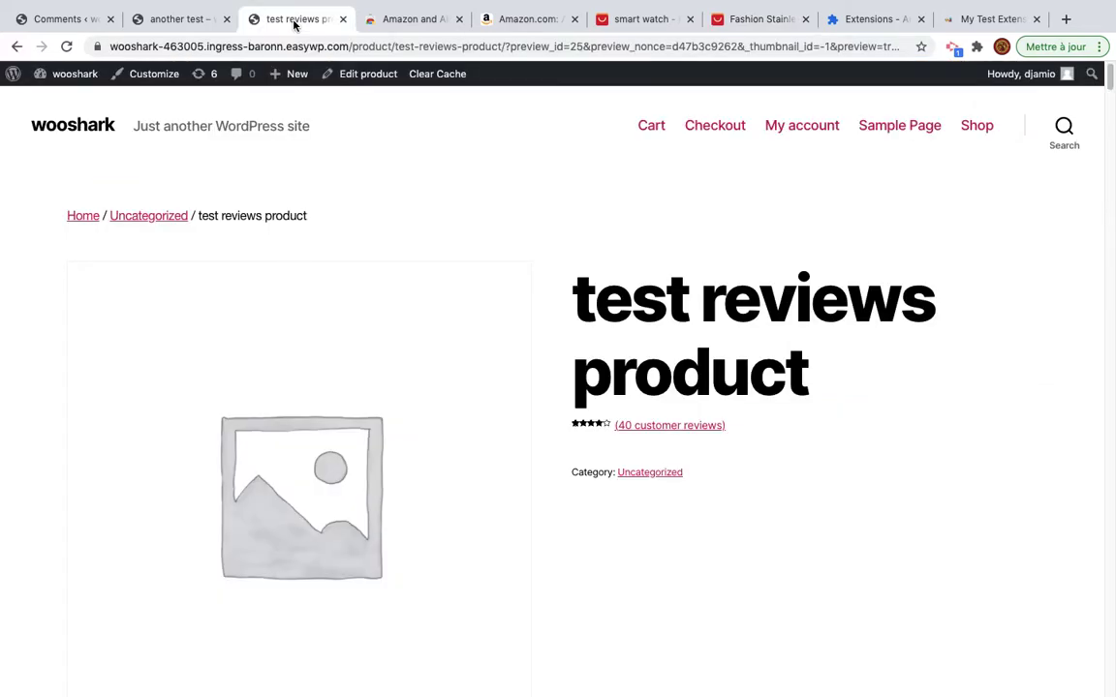
left_click(180, 27)
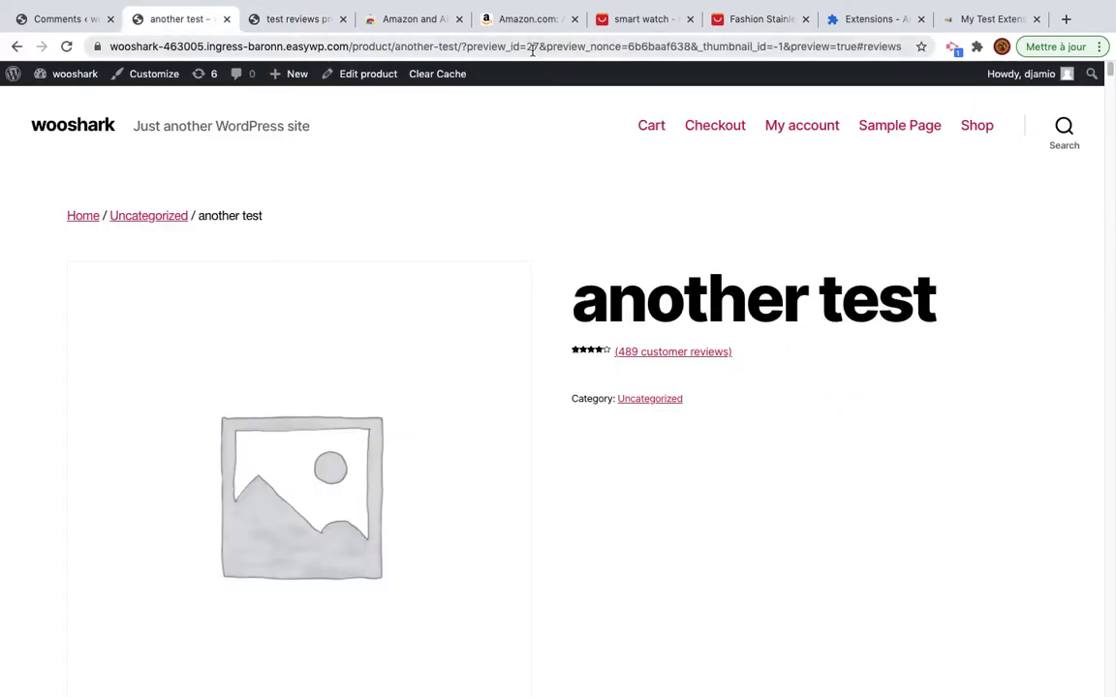
left_click(976, 21)
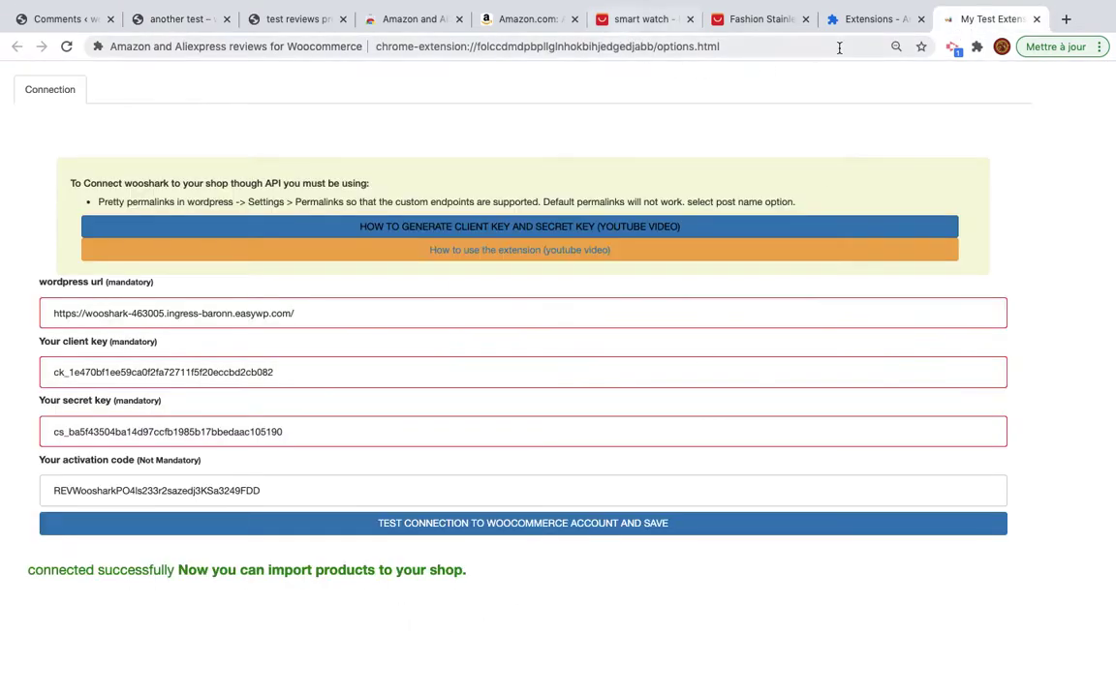
left_click(760, 19)
type("27")
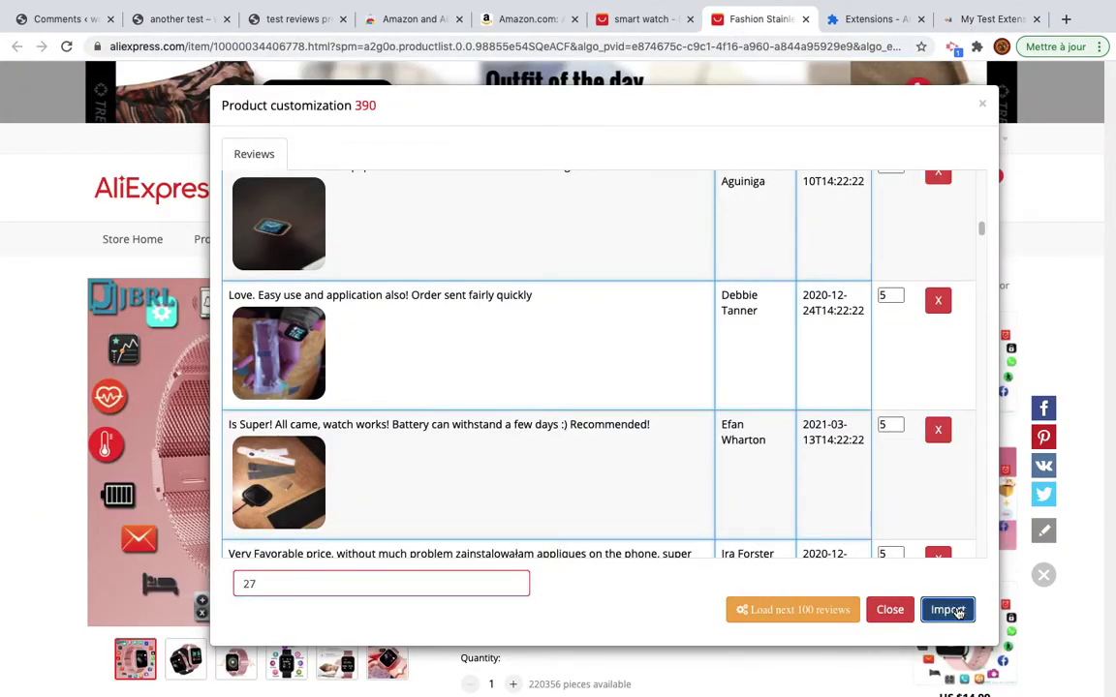
left_click(947, 610)
mouse_move(296, 18)
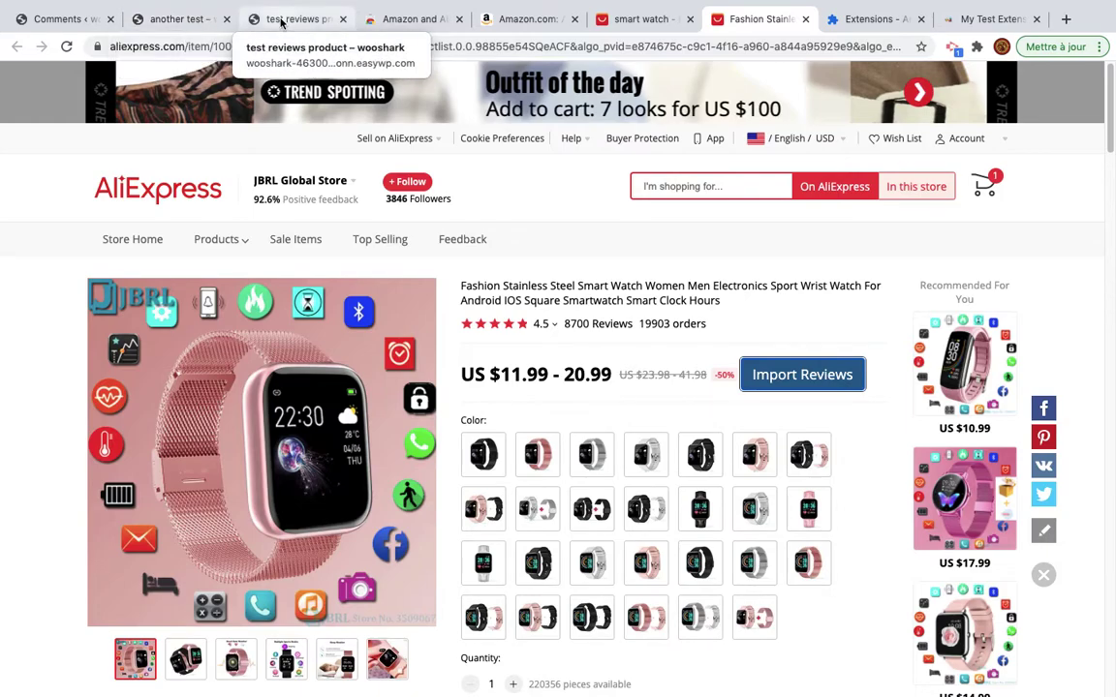
left_click(280, 19)
On the 'another test' product page, scroll through its 878 AliExpress and Amazon customer reviews.
left_click(170, 26)
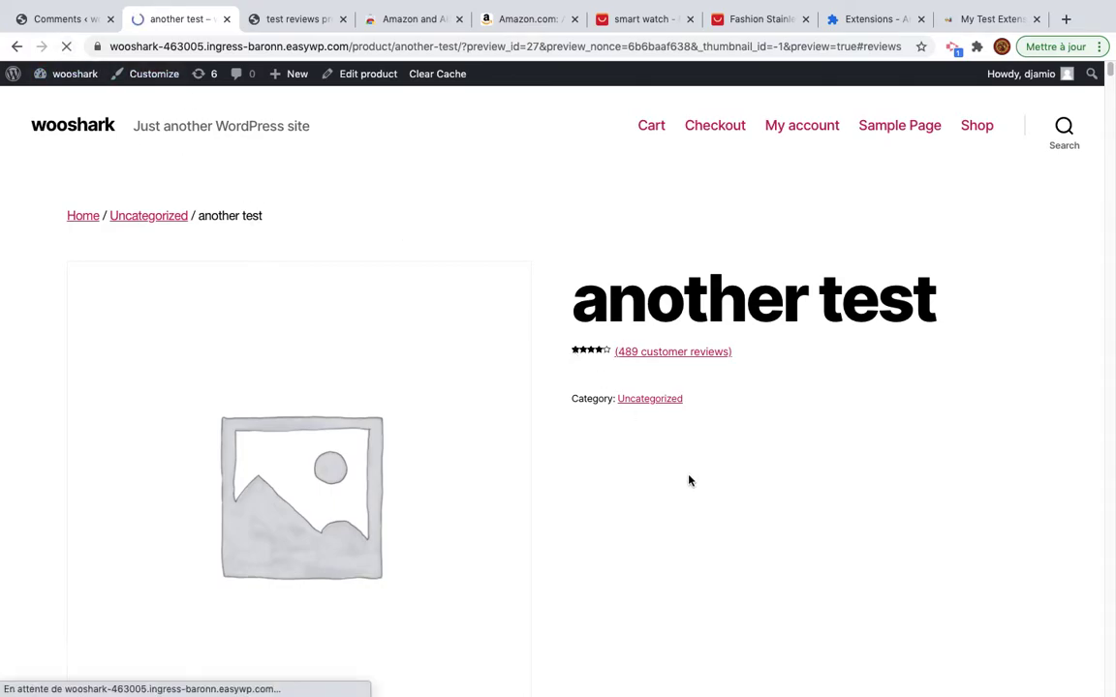
left_click(644, 357)
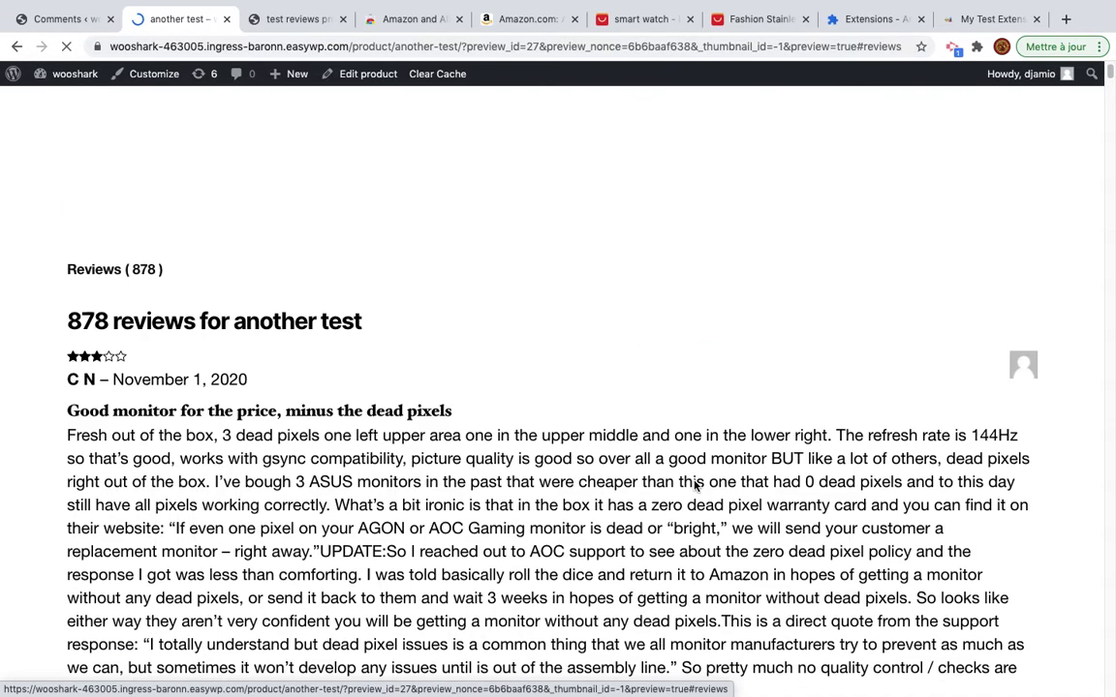
scroll(699, 468, "down", 10)
scroll(871, 291, "down", 5)
left_click_drag(1111, 108, 1111, 469)
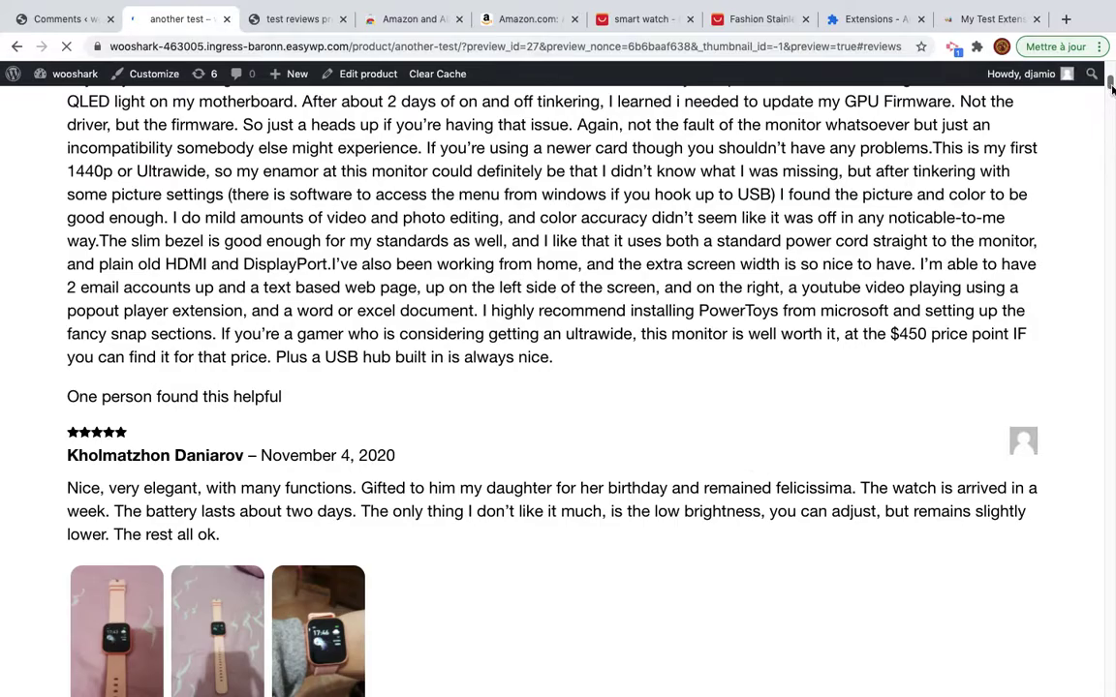
left_click_drag(1111, 521, 1111, 583)
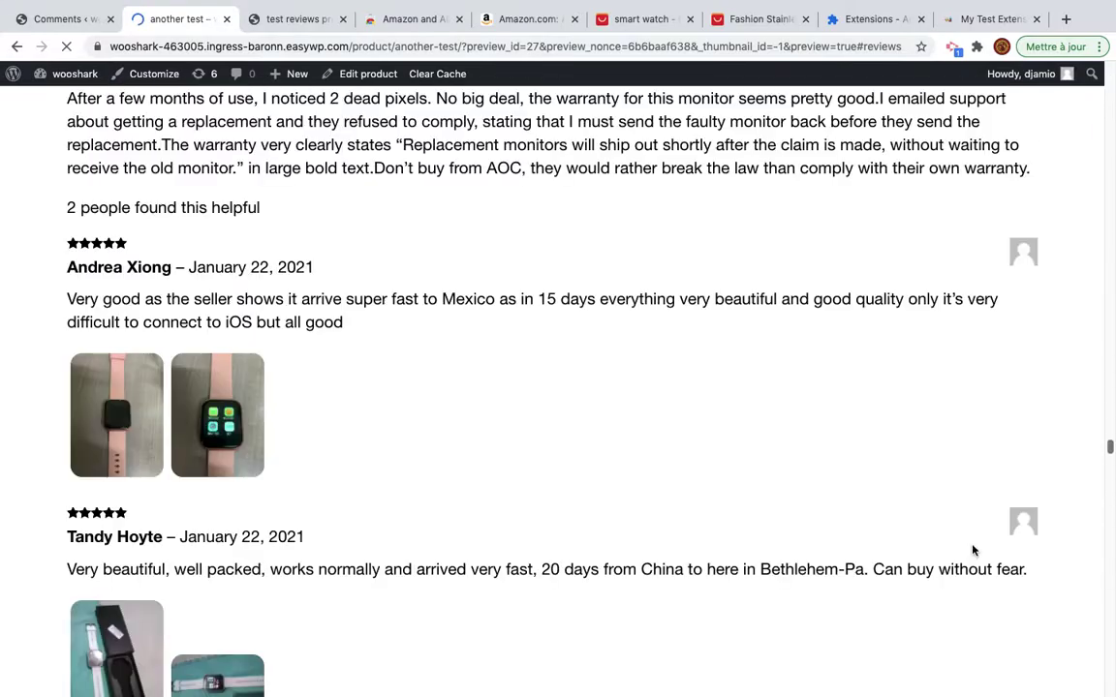
scroll(520, 498, "down", 5)
scroll(520, 496, "down", 5)
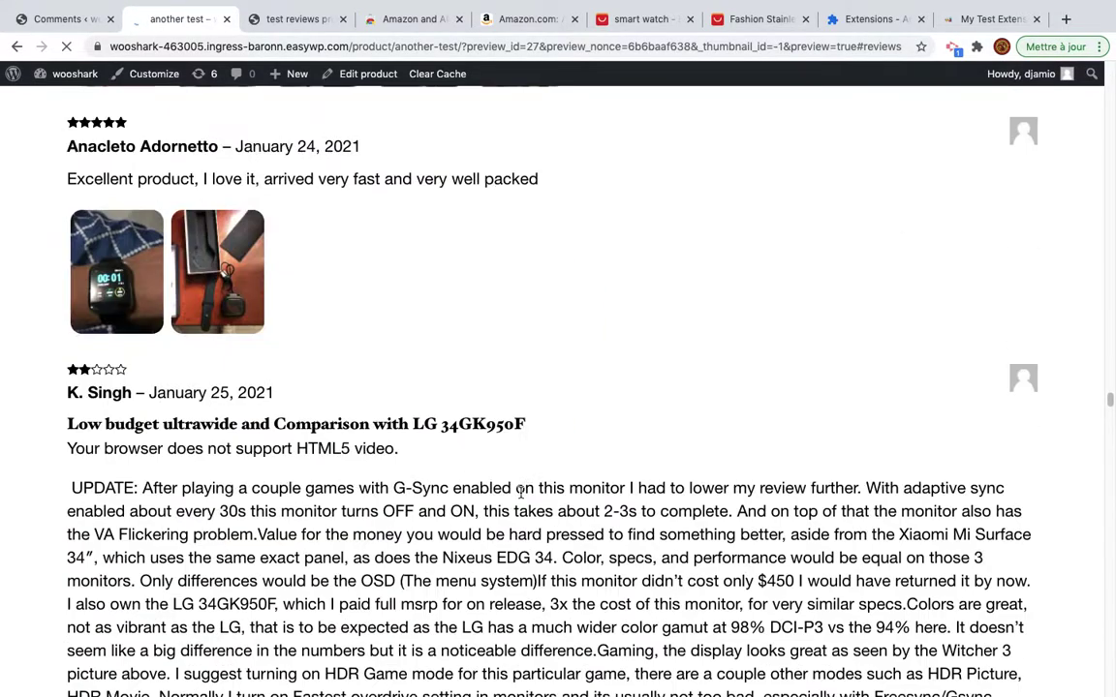
scroll(520, 494, "down", 5)
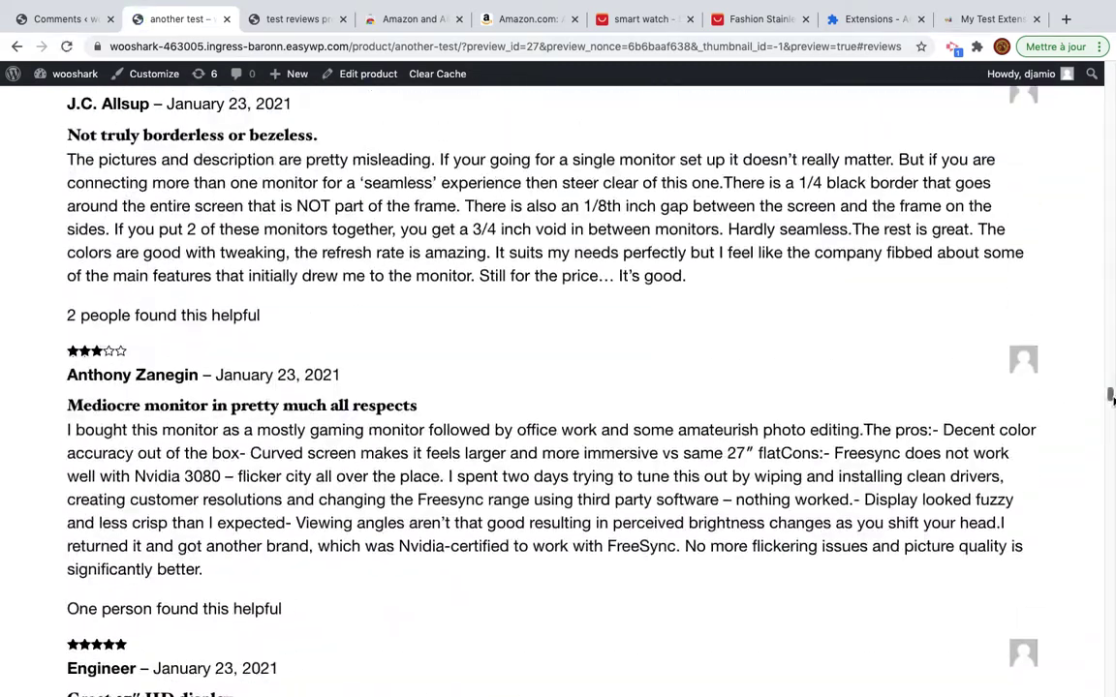
left_click_drag(1110, 474, 1111, 70)
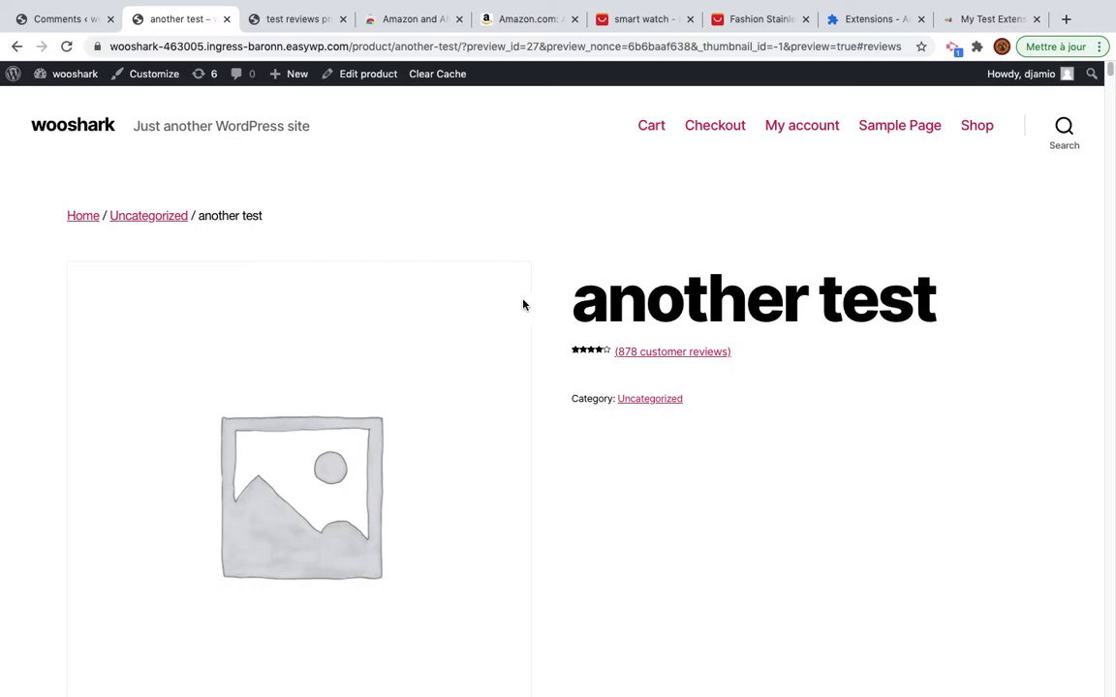
From Comments, open Wooshark's Insert Reviews window for 'another test' and check the AliExpress SKU field.
left_click(70, 31)
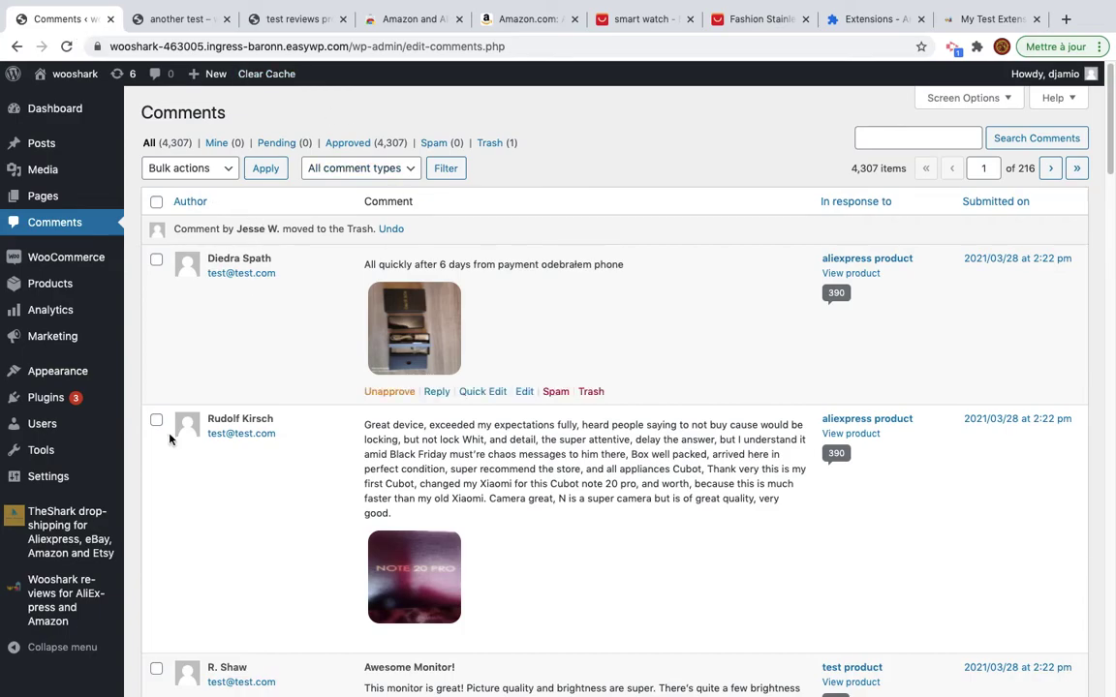
left_click(81, 601)
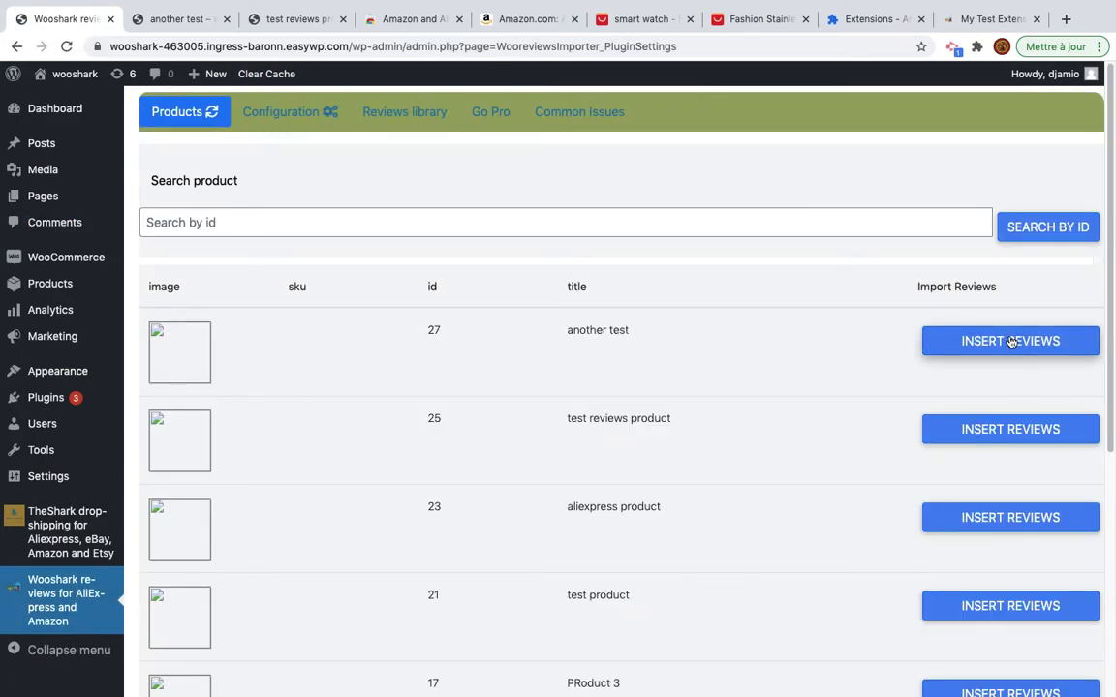
left_click(1008, 341)
left_click(350, 353)
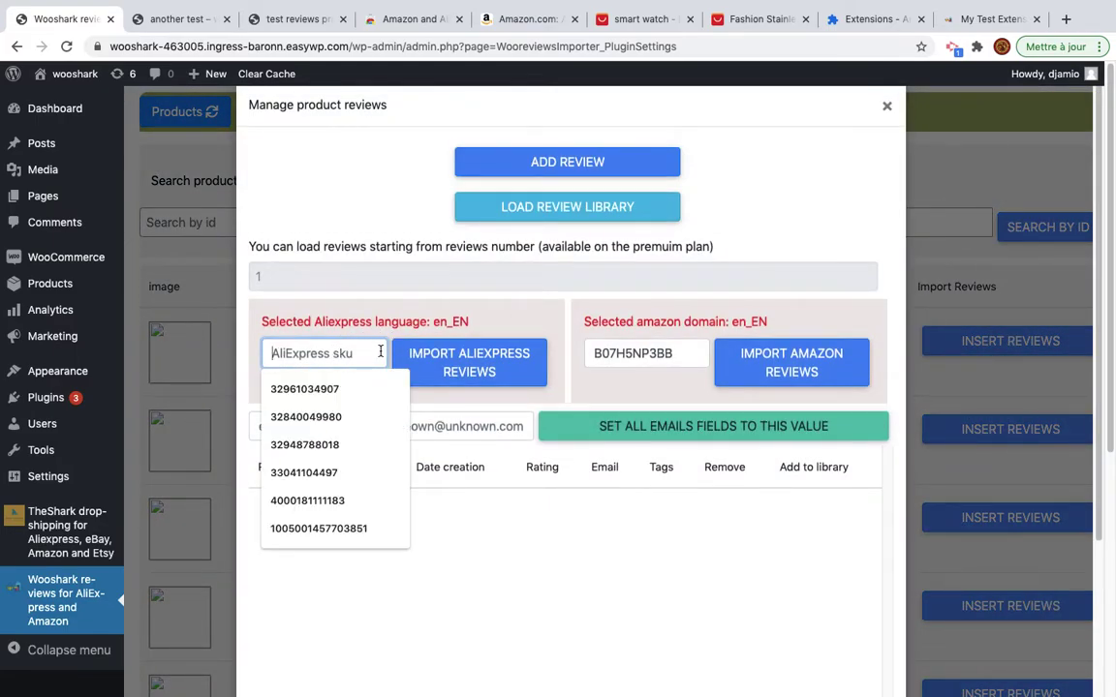
left_click(458, 322)
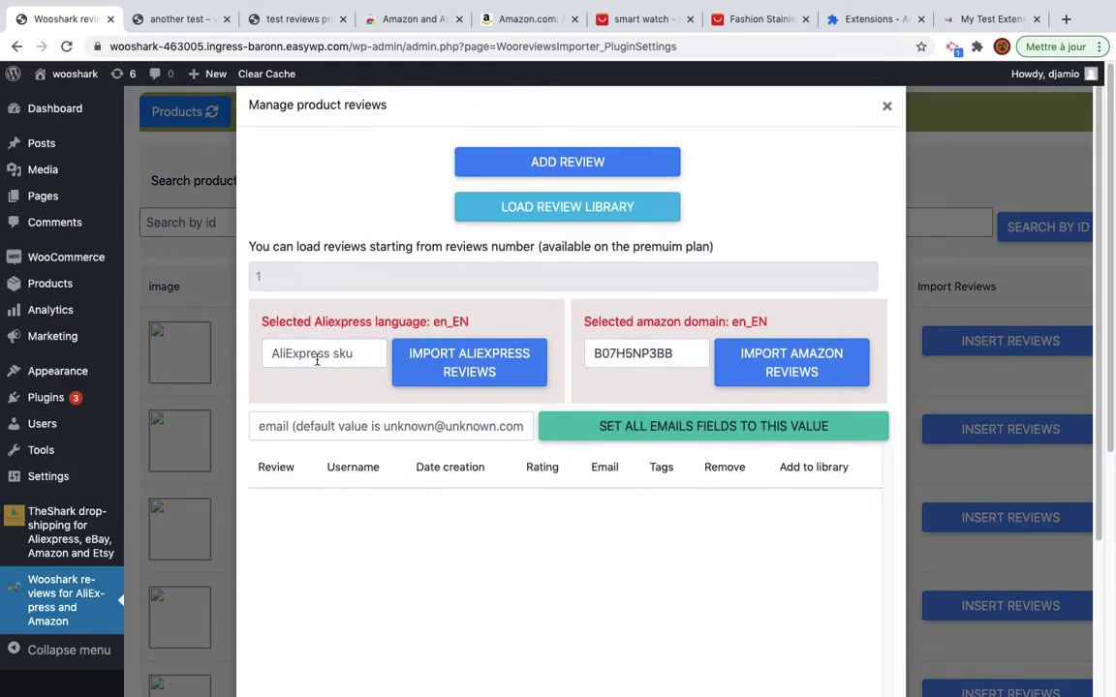
Inspect the Amazon product code B07H5NP3BB in the review window, then close it.
left_click(697, 355)
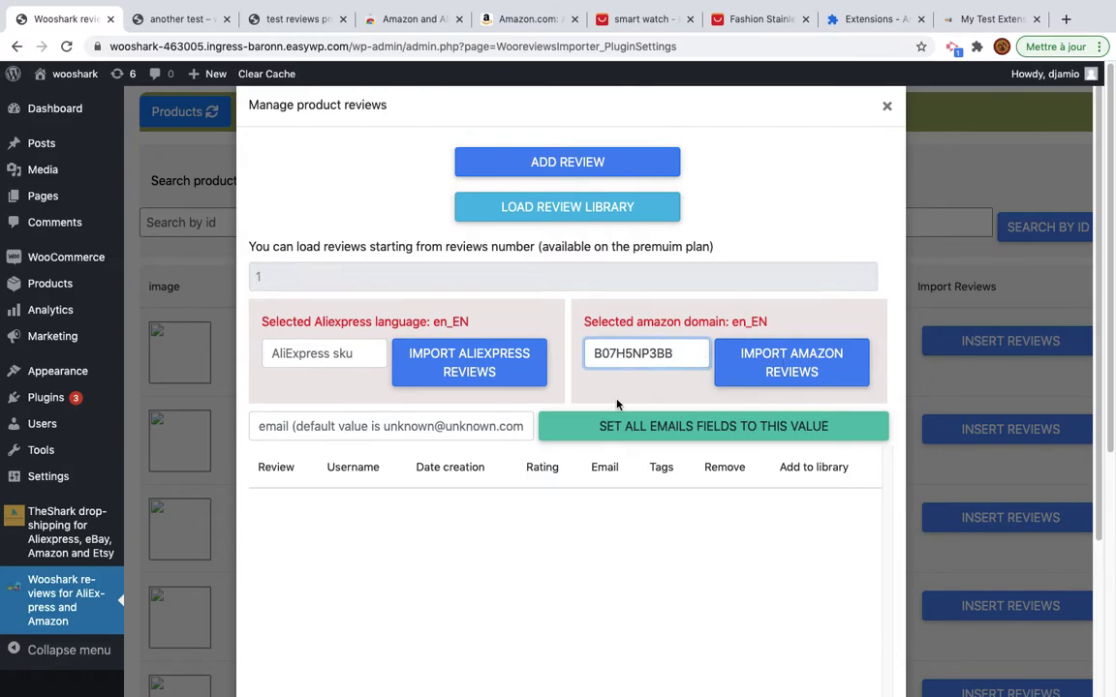
scroll(618, 404, "down", 2)
scroll(753, 284, "down", 3)
scroll(715, 349, "up", 1)
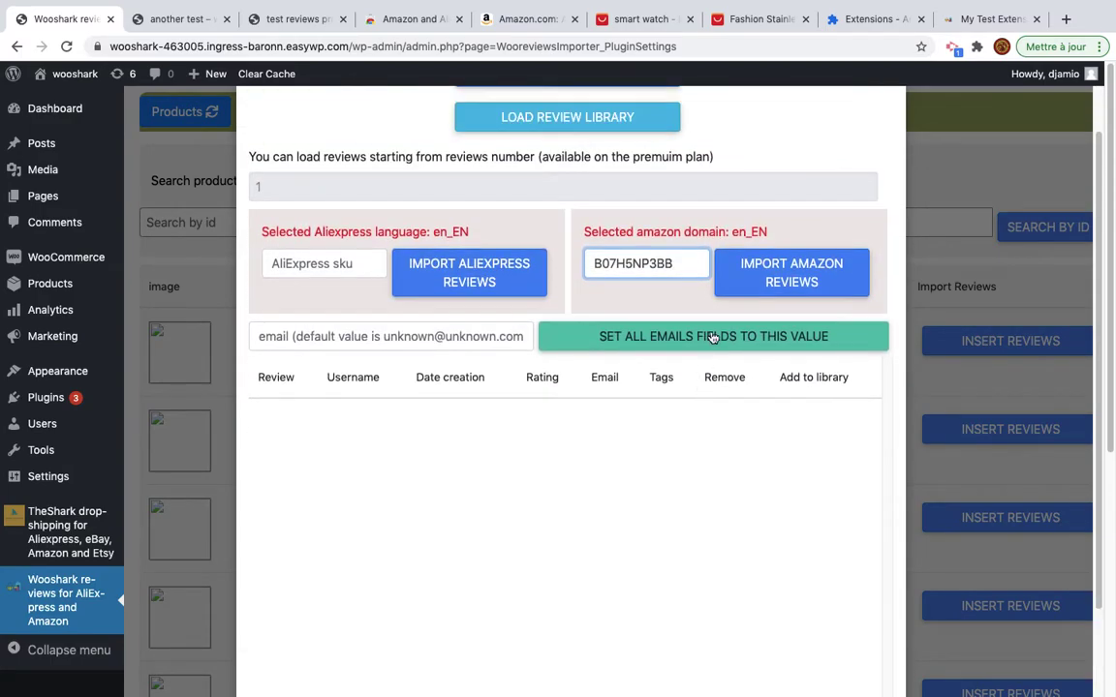
scroll(717, 426, "down", 1)
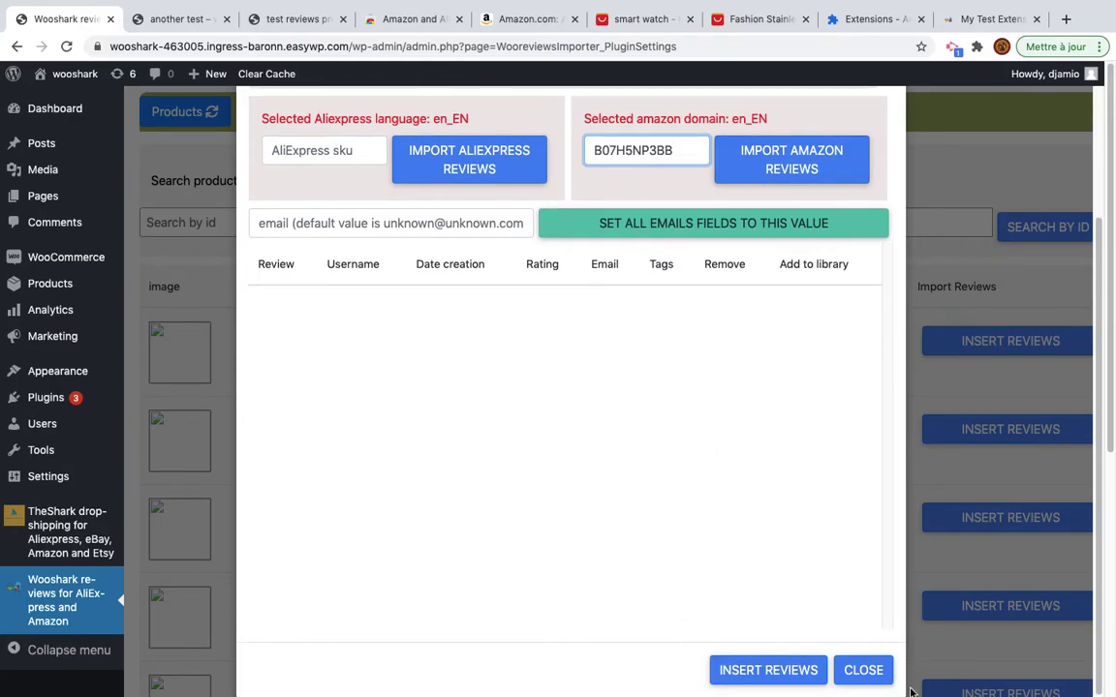
left_click(863, 671)
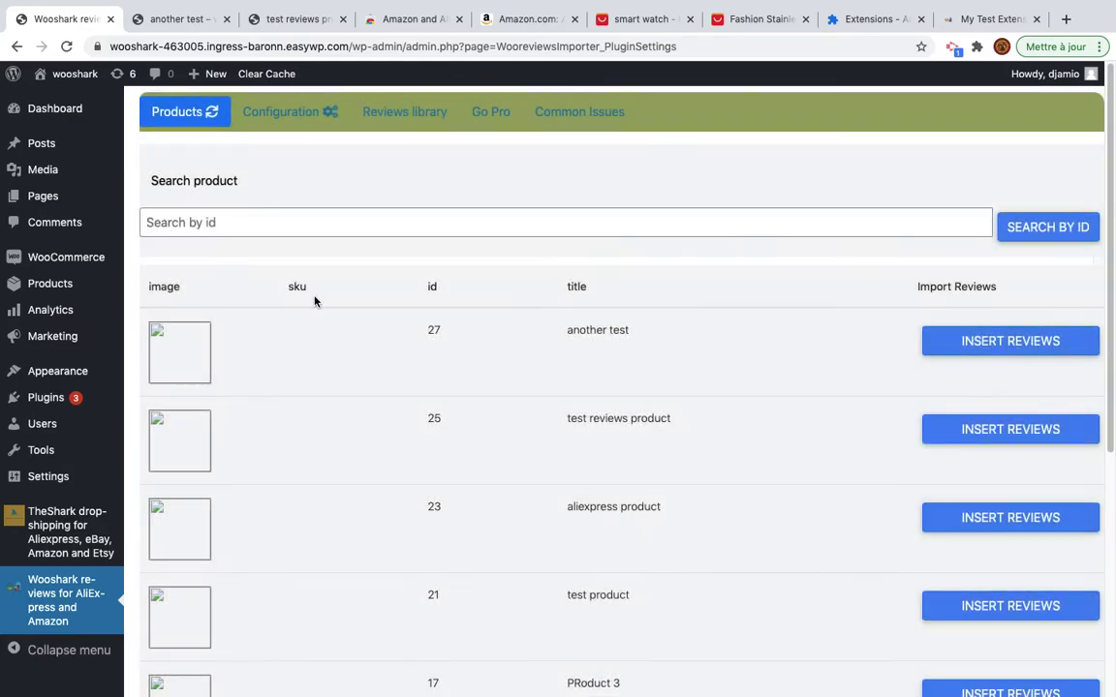
Show the WooCommerce All Products list of eight store products.
scroll(305, 262, "down", 1)
scroll(297, 227, "down", 5)
scroll(213, 247, "up", 5)
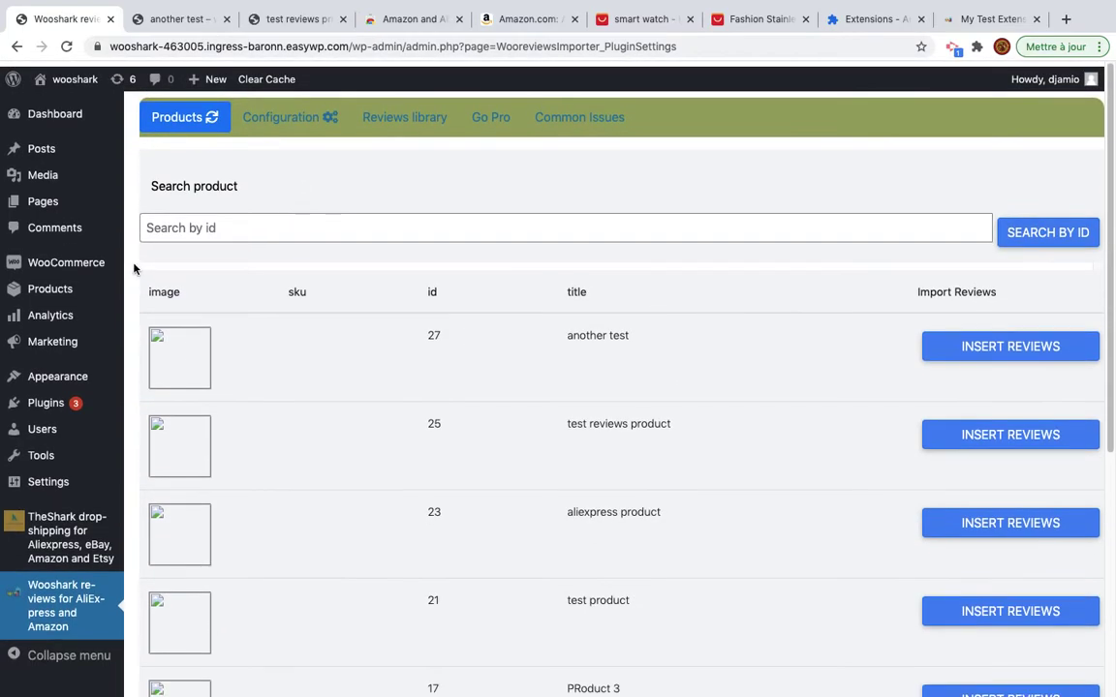
left_click(56, 284)
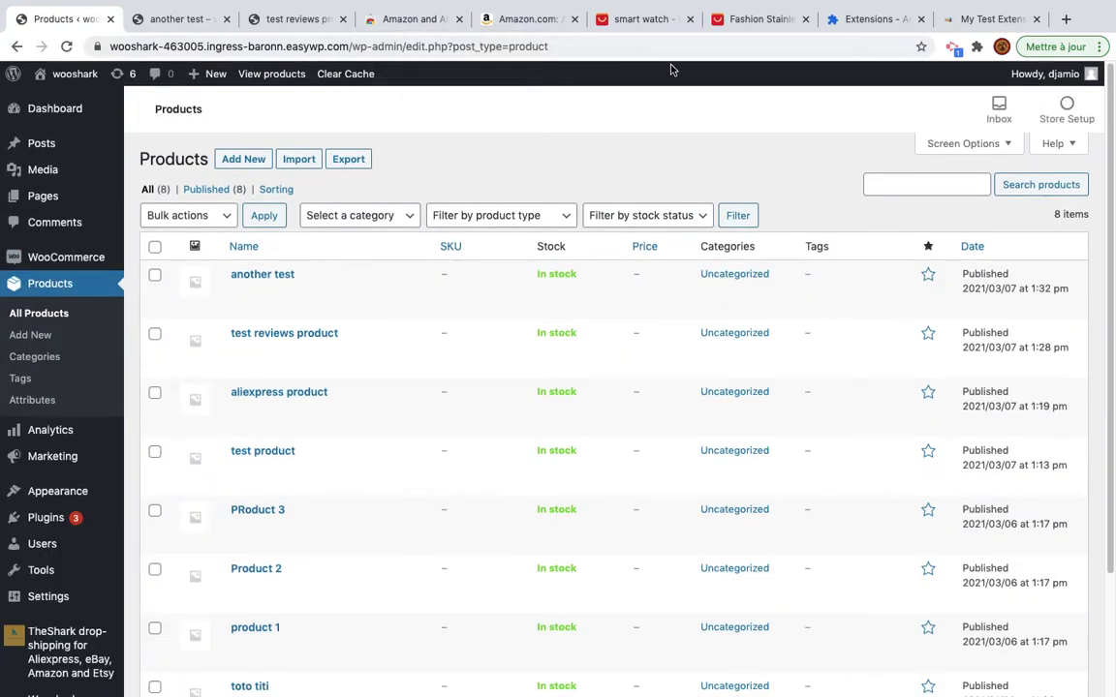
right_click(484, 668)
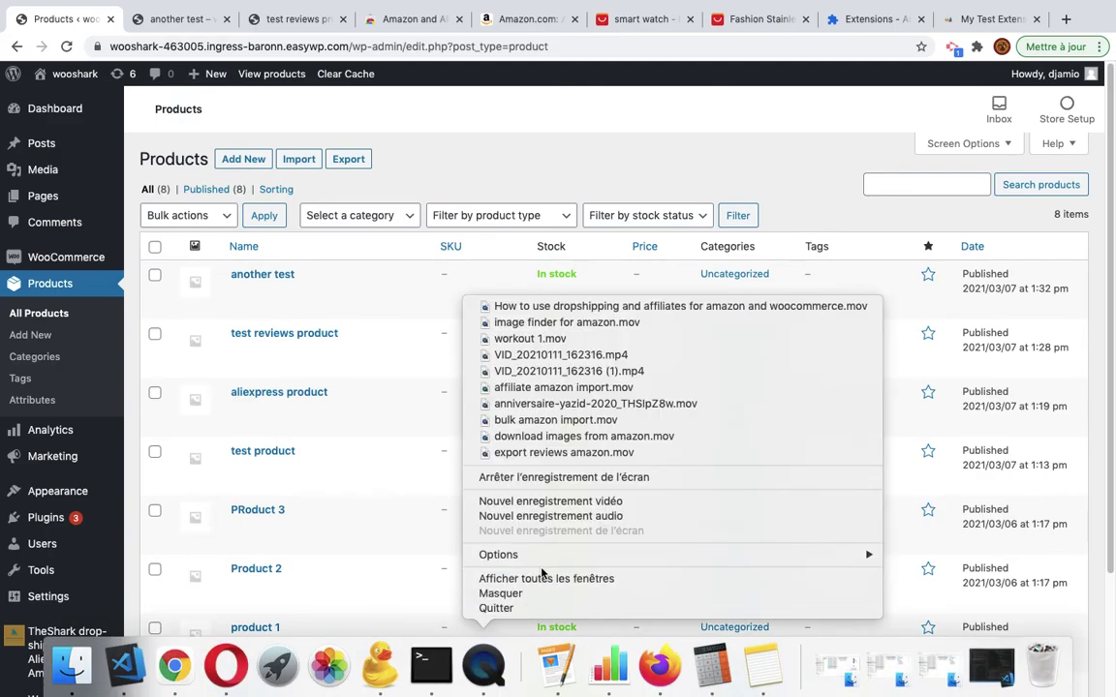